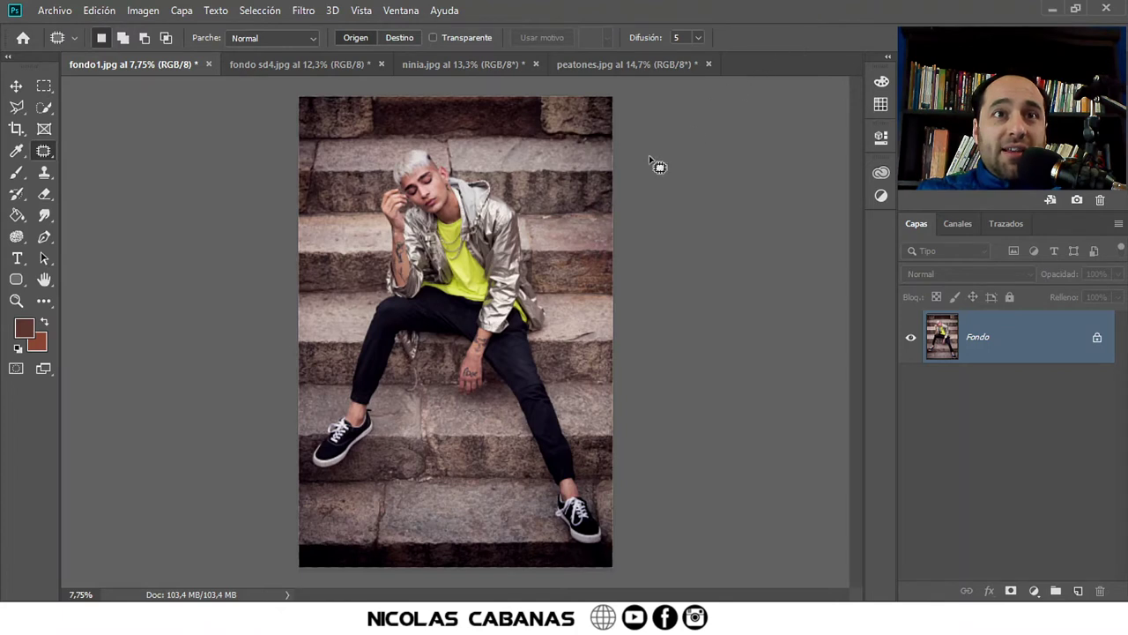
Paint a Quick Selection over the seated man on the steps, then zoom in slightly on him.
key("z")
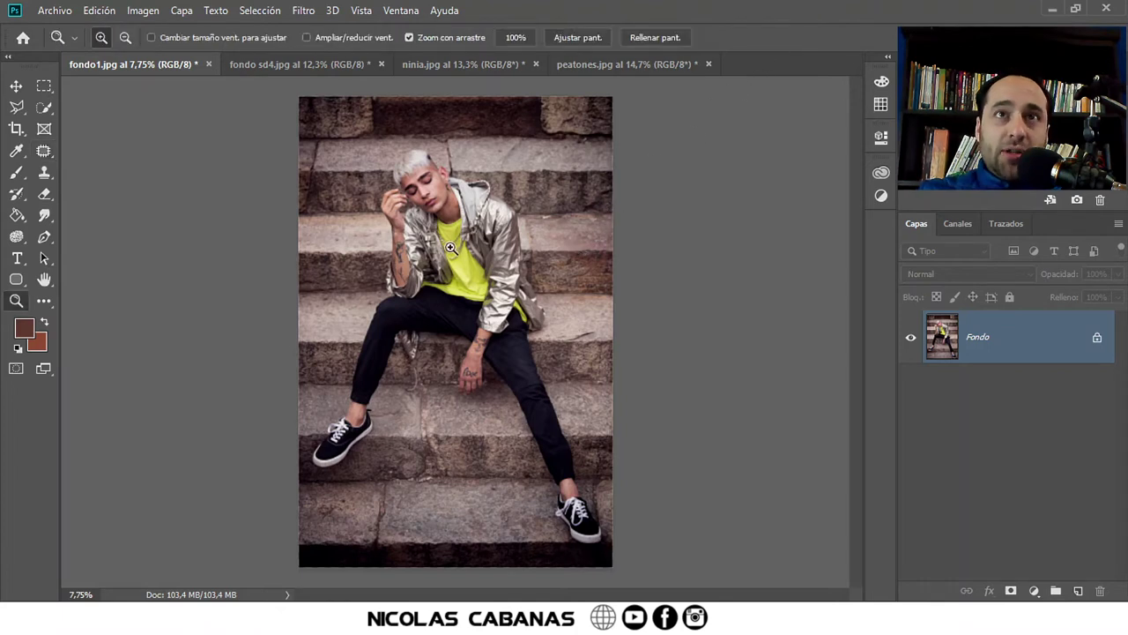
left_click(524, 220)
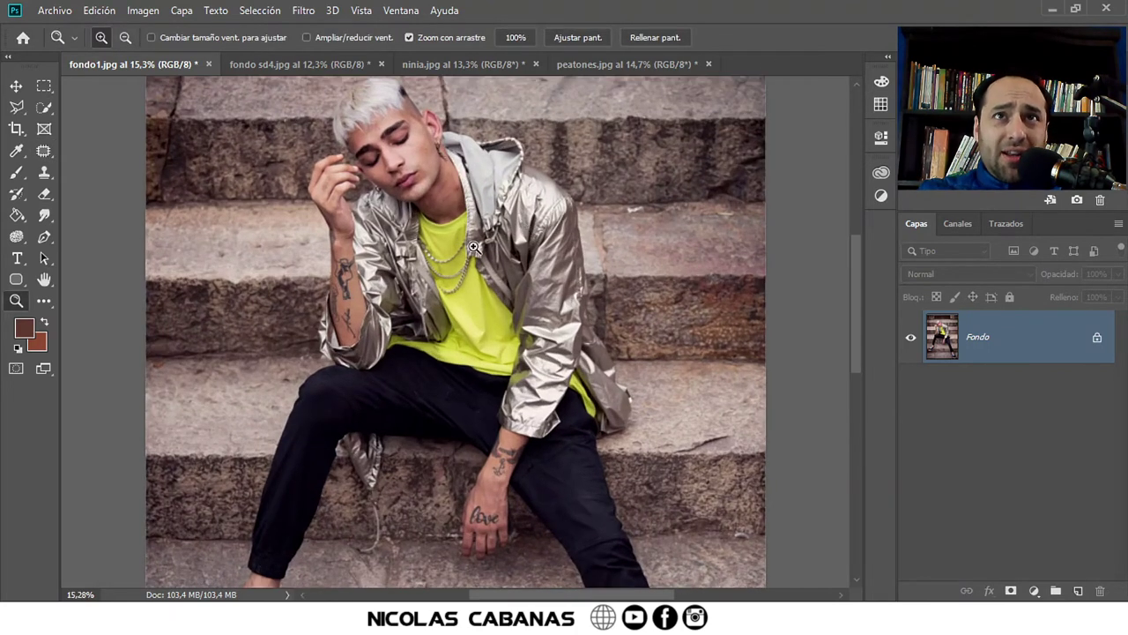
left_click_drag(489, 296, 441, 319)
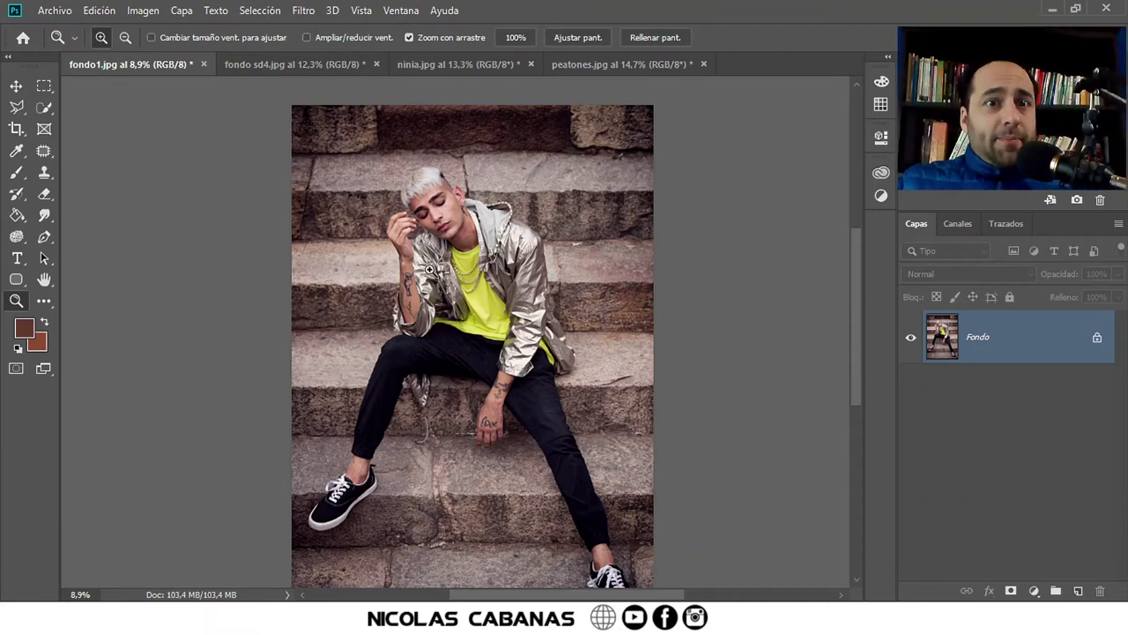
left_click(49, 108)
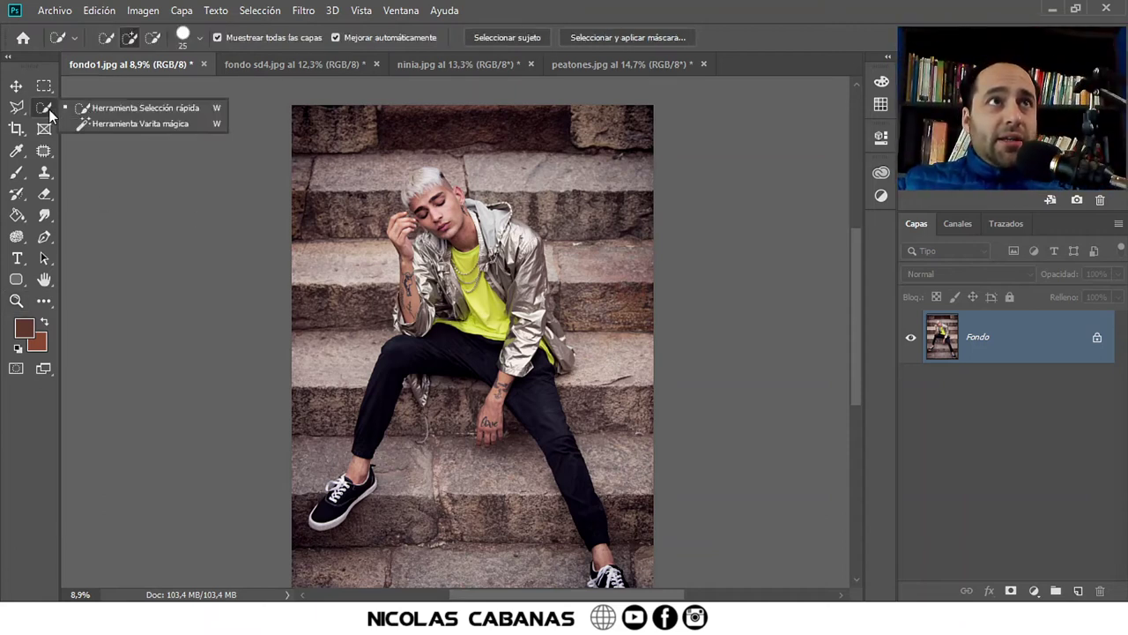
left_click(136, 112)
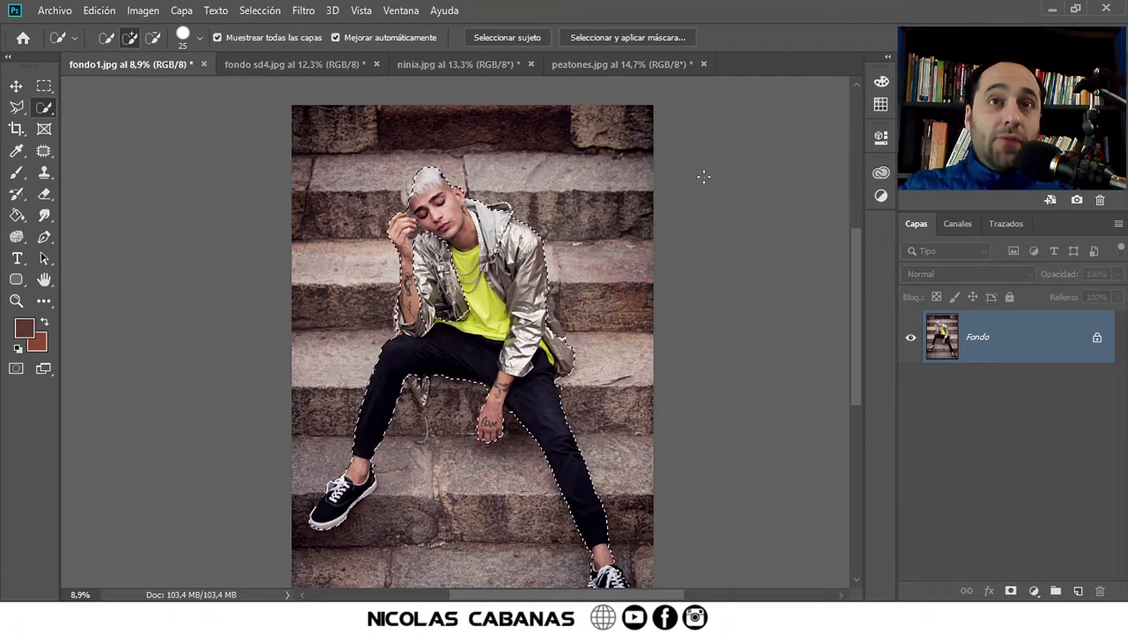
key("ctrl+d")
key("z")
left_click_drag(450, 212, 516, 200)
key("ctrl+shift+d")
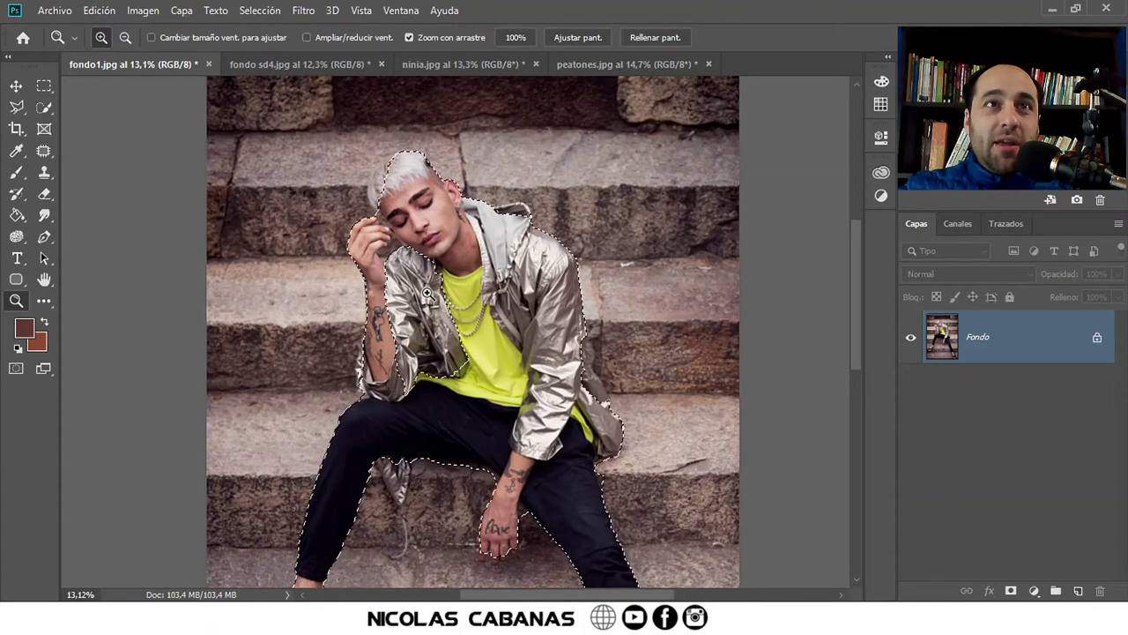
Enter Quick Mask mode and size the Brush down to fit the bag.
left_click(15, 369)
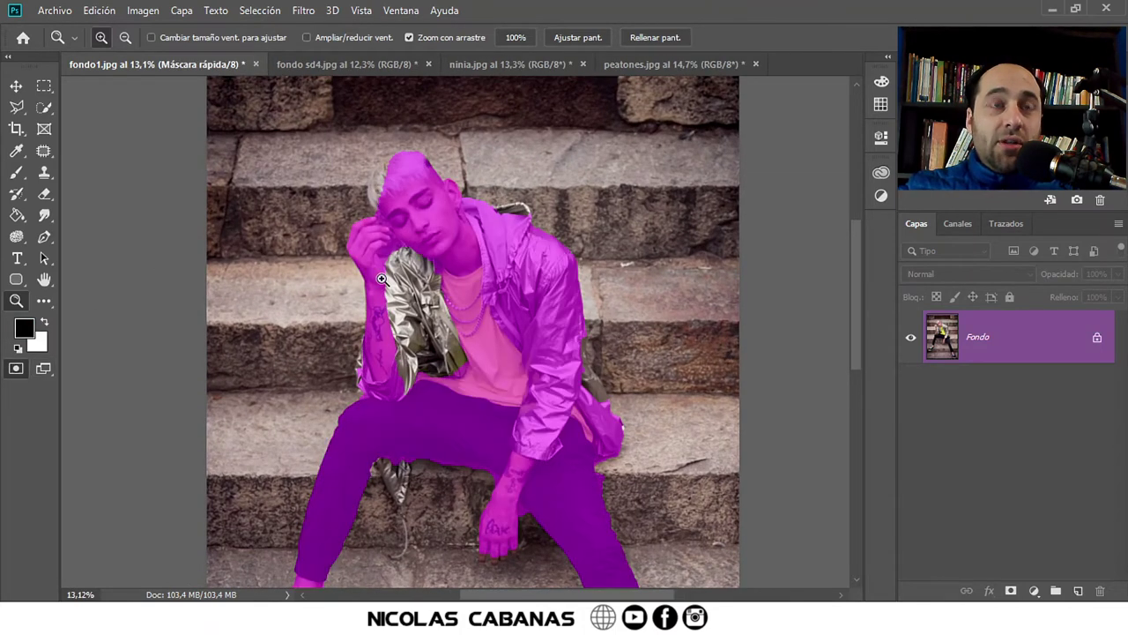
left_click(16, 172)
left_click(420, 239)
mouse_move(419, 253)
left_mouse_down()
mouse_move(431, 259)
mouse_move(415, 277)
mouse_move(408, 361)
mouse_move(454, 339)
mouse_move(388, 348)
mouse_move(381, 380)
left_mouse_up()
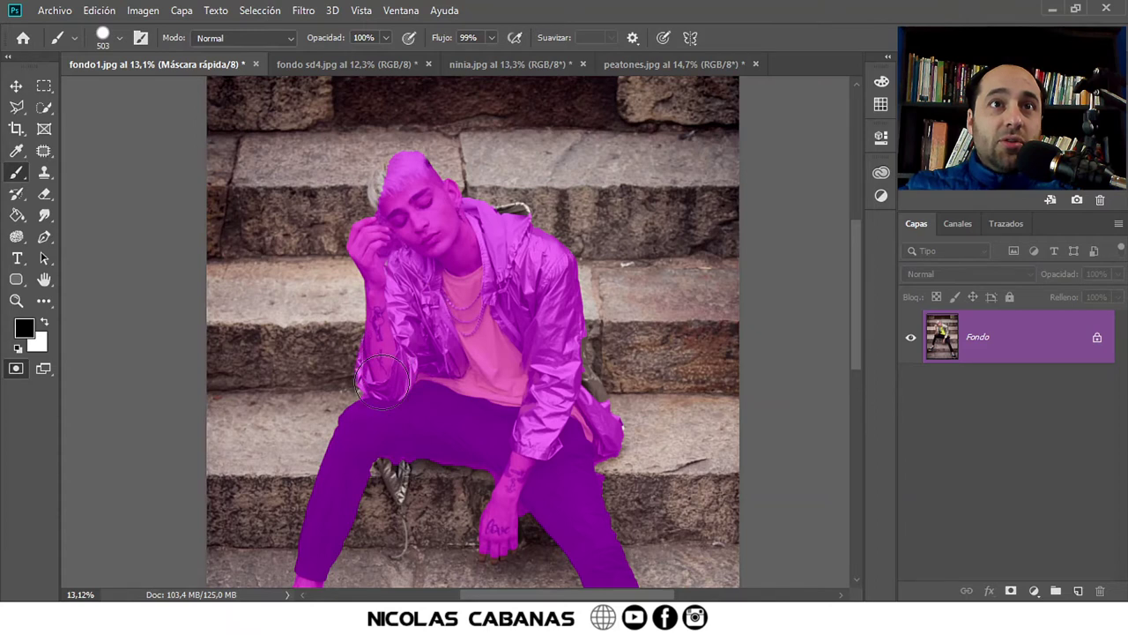
mouse_move(403, 451)
left_mouse_down()
mouse_move(448, 359)
mouse_move(433, 380)
left_mouse_up()
scroll(397, 388, "up", 3)
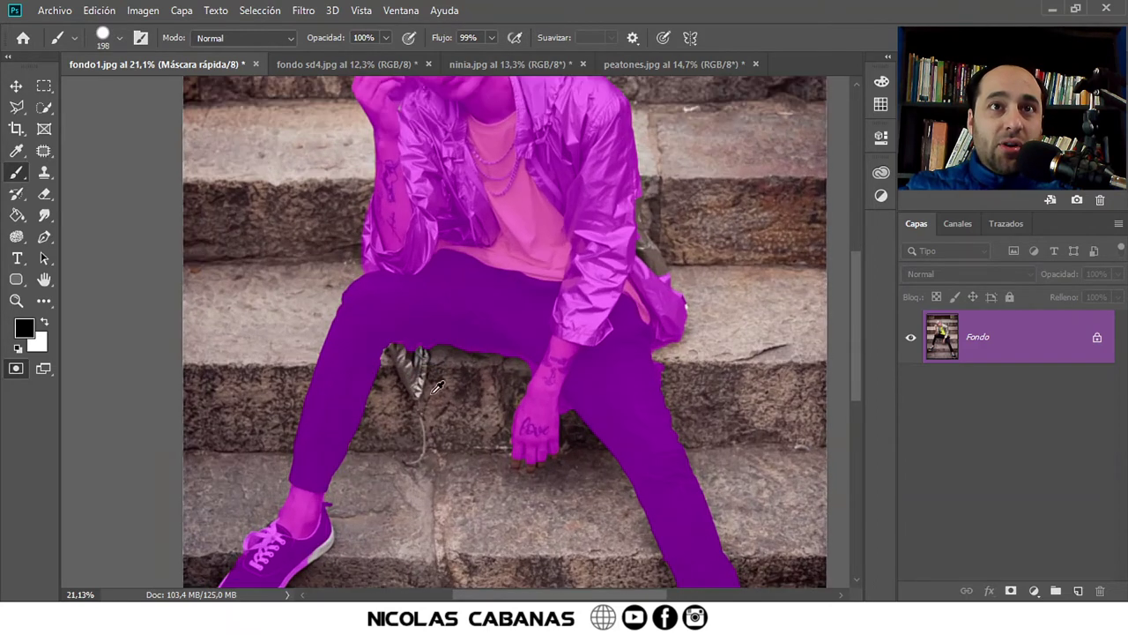
scroll(363, 407, "up", 3)
scroll(363, 407, "up", 2)
scroll(388, 366, "up", 2)
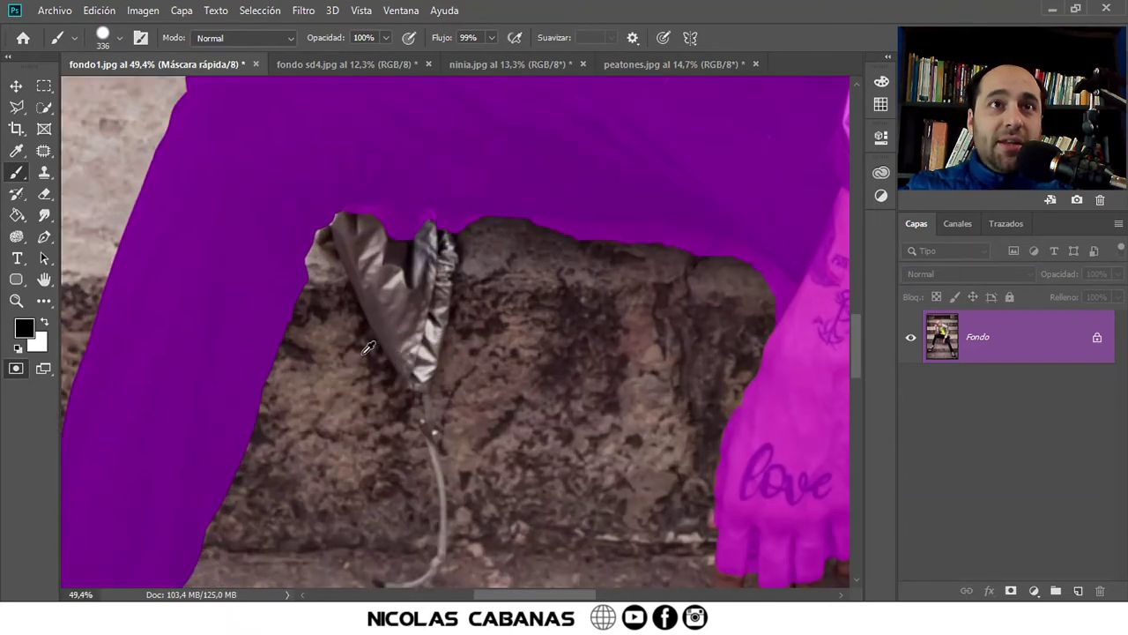
left_click_drag(368, 347, 335, 350)
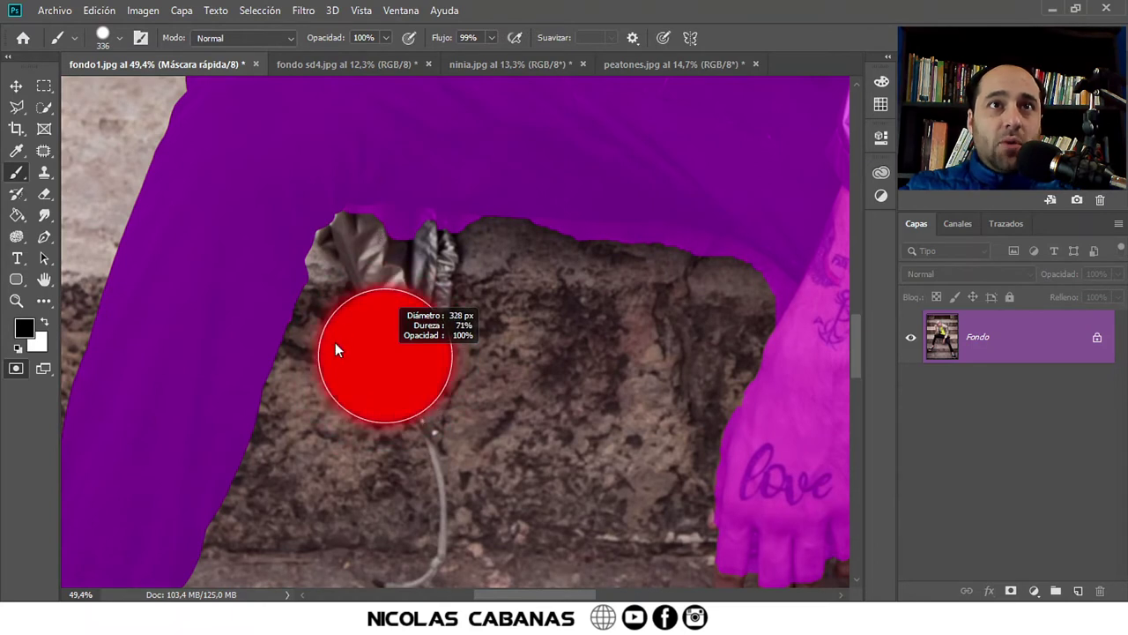
left_click_drag(380, 251, 359, 253)
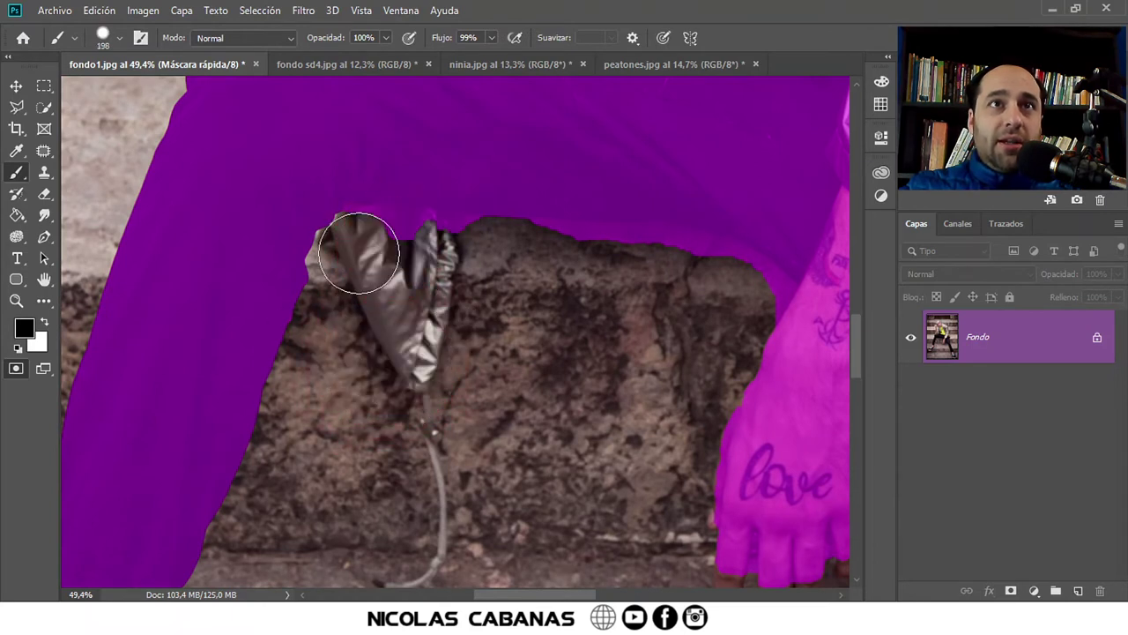
Paint the hanging bag's grey top and strap into the quick mask.
mouse_move(367, 201)
left_mouse_down()
mouse_move(368, 221)
mouse_move(328, 265)
mouse_move(382, 272)
mouse_move(408, 353)
mouse_move(438, 252)
mouse_move(429, 297)
mouse_move(422, 272)
mouse_move(438, 443)
mouse_move(382, 467)
left_mouse_up()
scroll(429, 297, "down", 3)
scroll(379, 467, "down", 1)
scroll(467, 352, "down", 1)
scroll(440, 216, "down", 1)
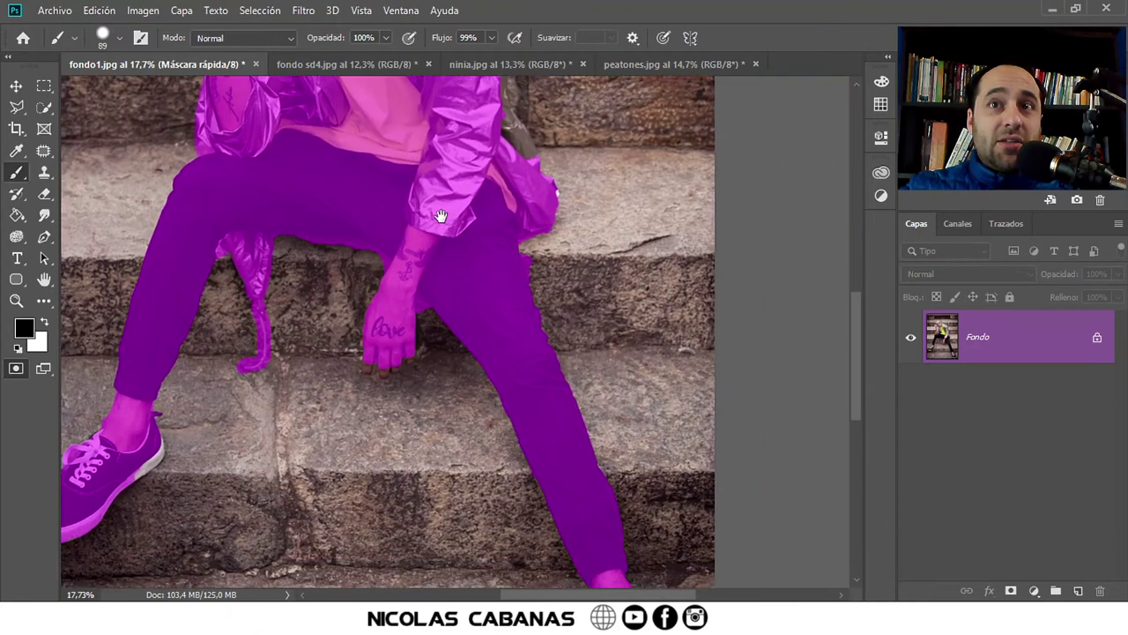
scroll(441, 216, "down", 5)
scroll(485, 478, "down", 5)
scroll(449, 290, "up", 1)
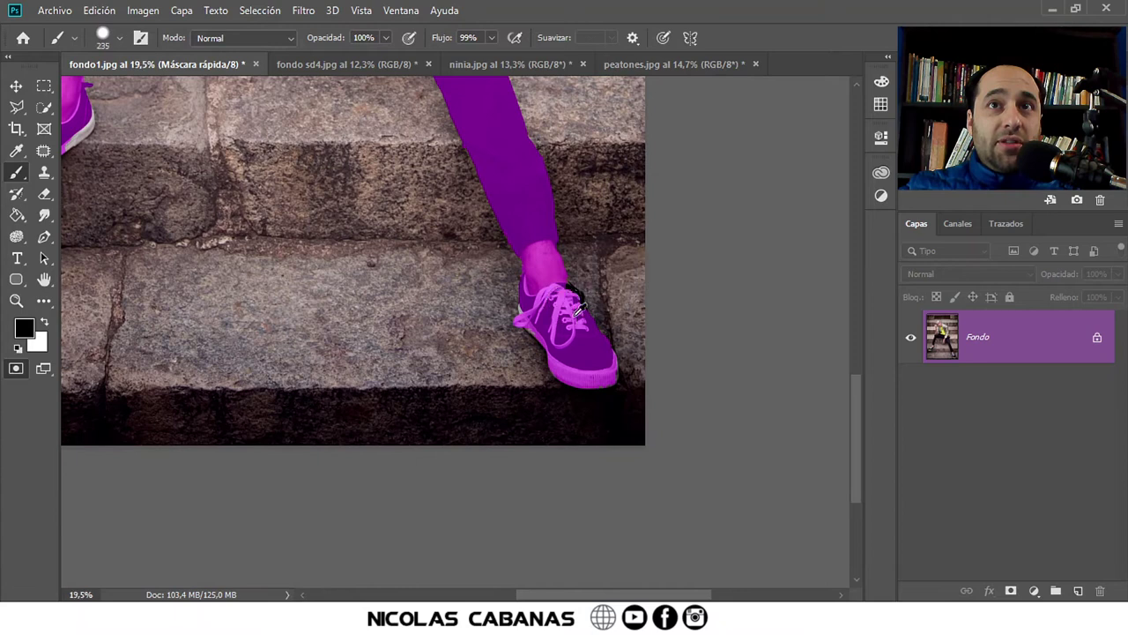
scroll(577, 309, "up", 6)
scroll(546, 273, "up", 5)
Raise the brush hardness and mask the shoe's edges and sole to the toe.
mouse_move(550, 268)
left_mouse_down()
mouse_move(453, 361)
mouse_move(429, 290)
mouse_move(479, 353)
mouse_move(503, 322)
left_mouse_up()
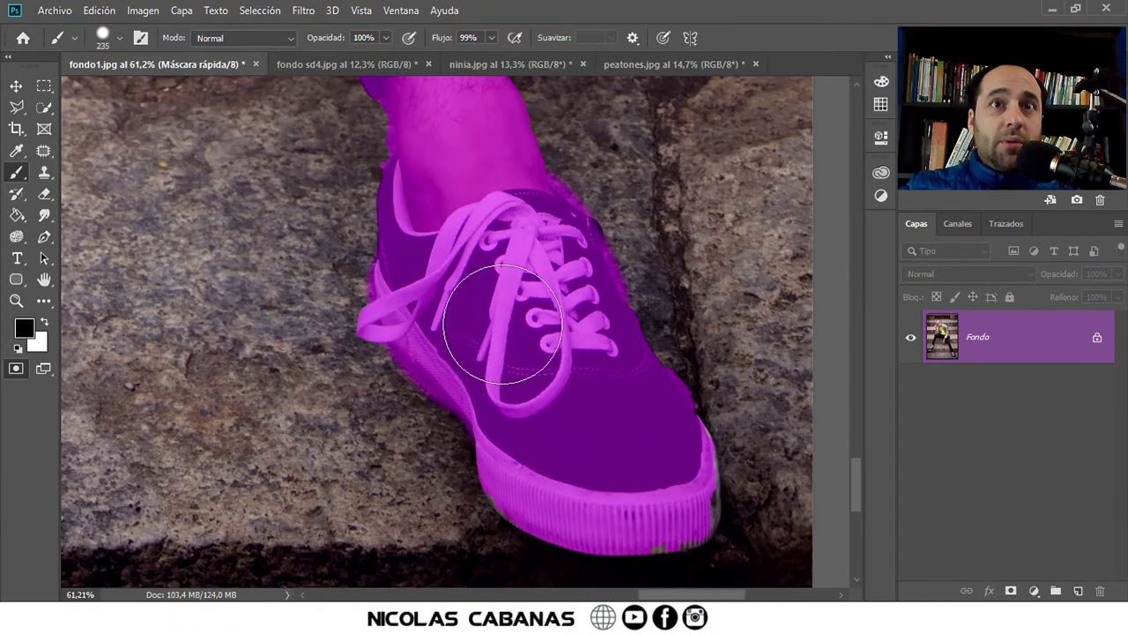
right_click(504, 319)
key("Return")
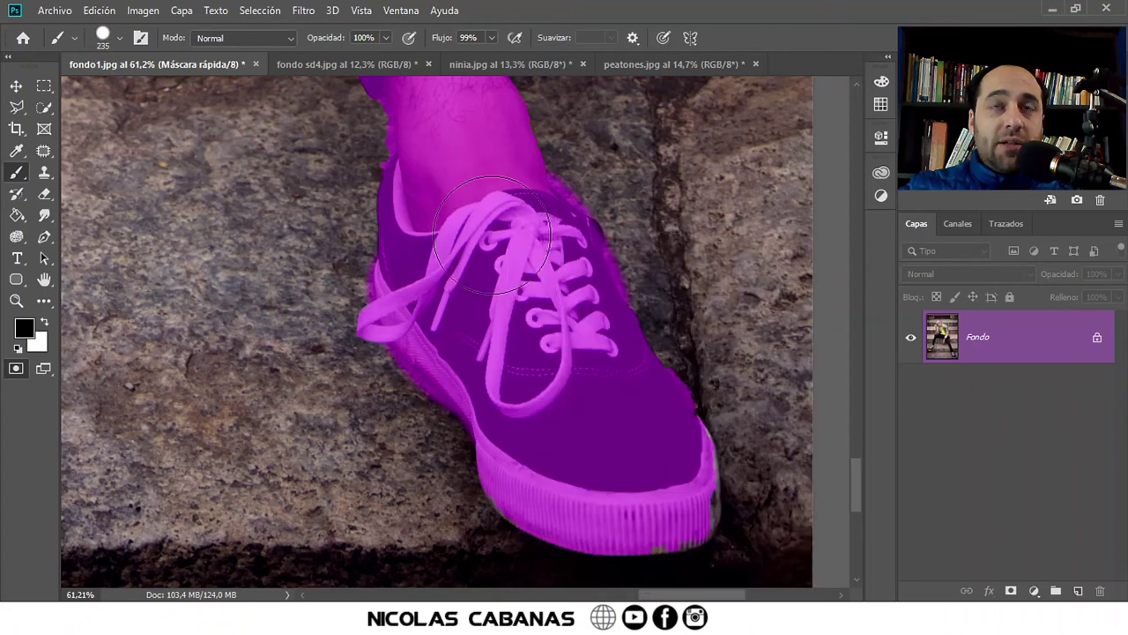
right_click(548, 251)
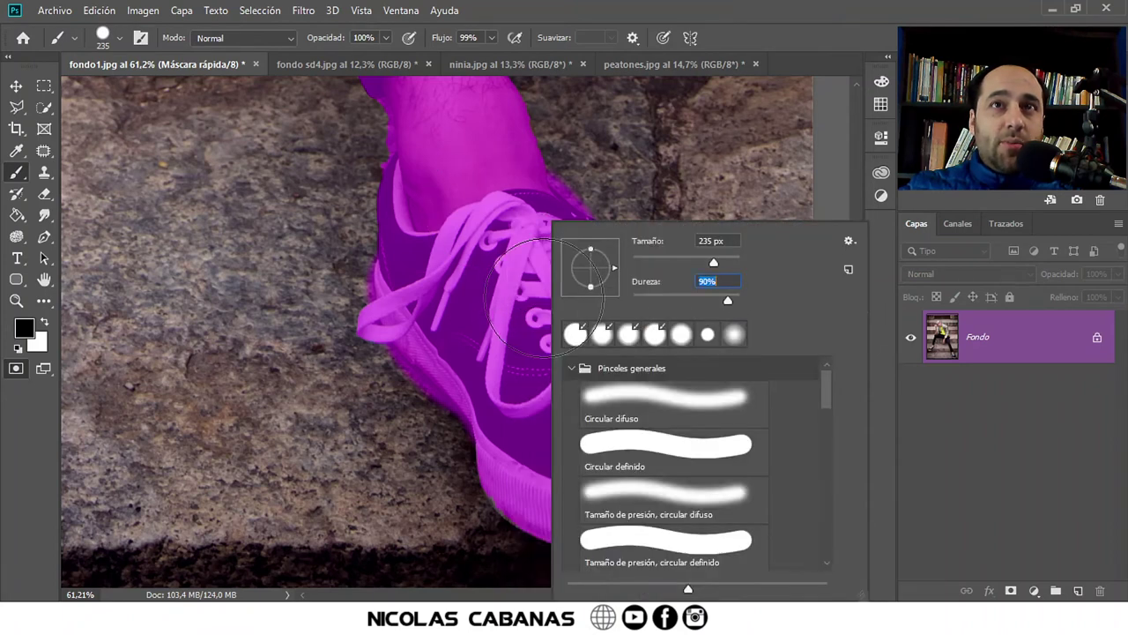
key("Return")
left_click_drag(521, 441, 666, 472)
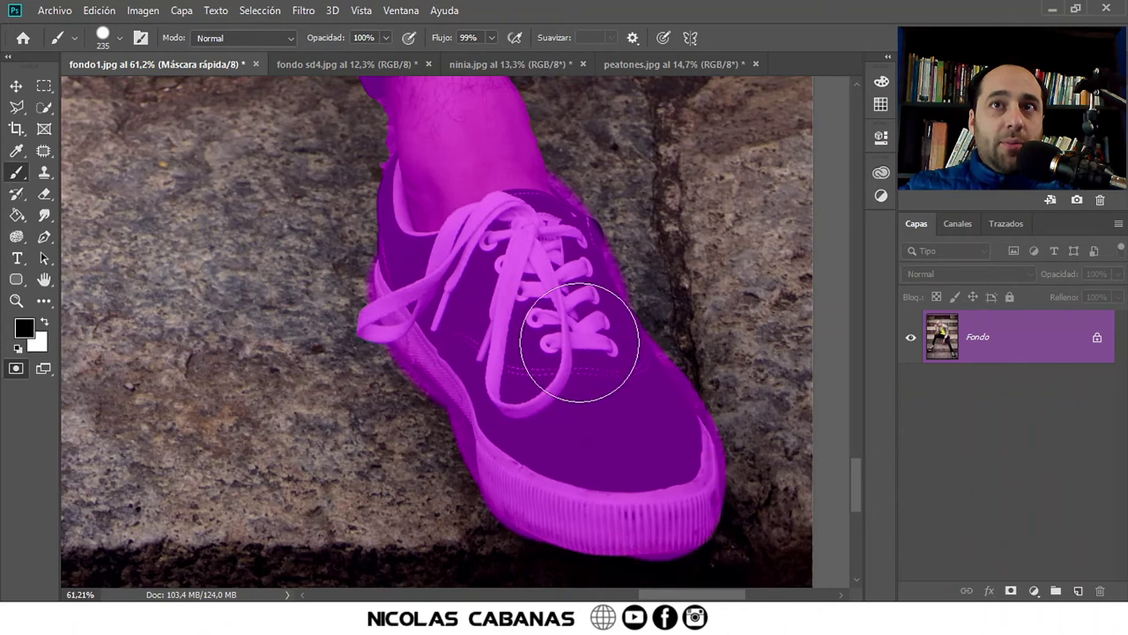
scroll(557, 259, "down", 5)
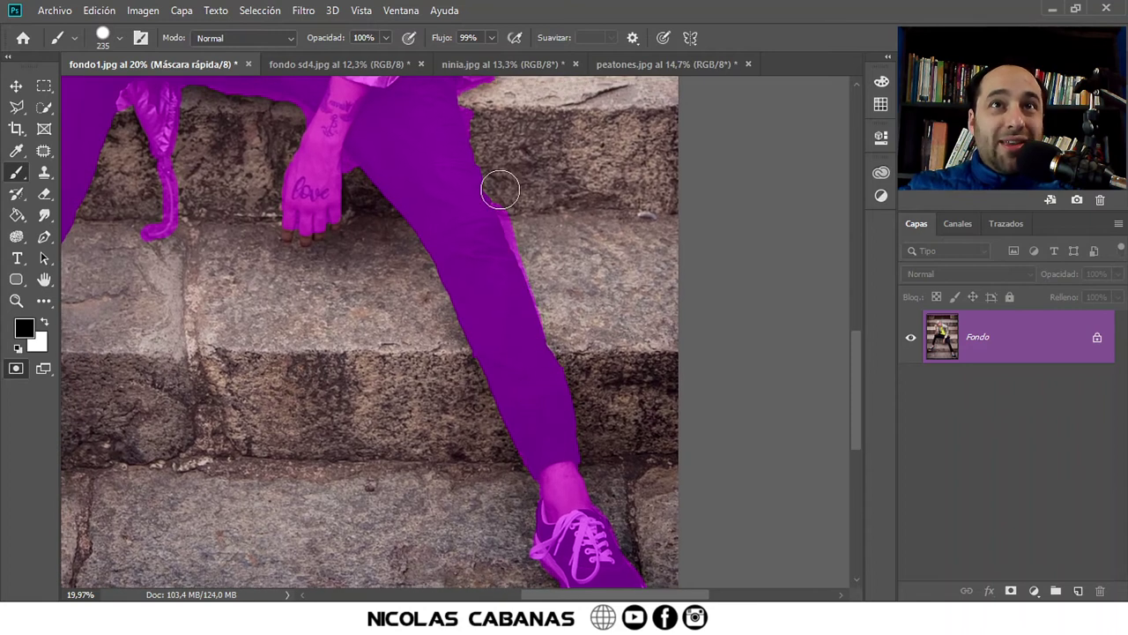
Extend the mask along the jacket's right edge, strap, shoulder and hood.
left_click_drag(479, 156, 542, 465)
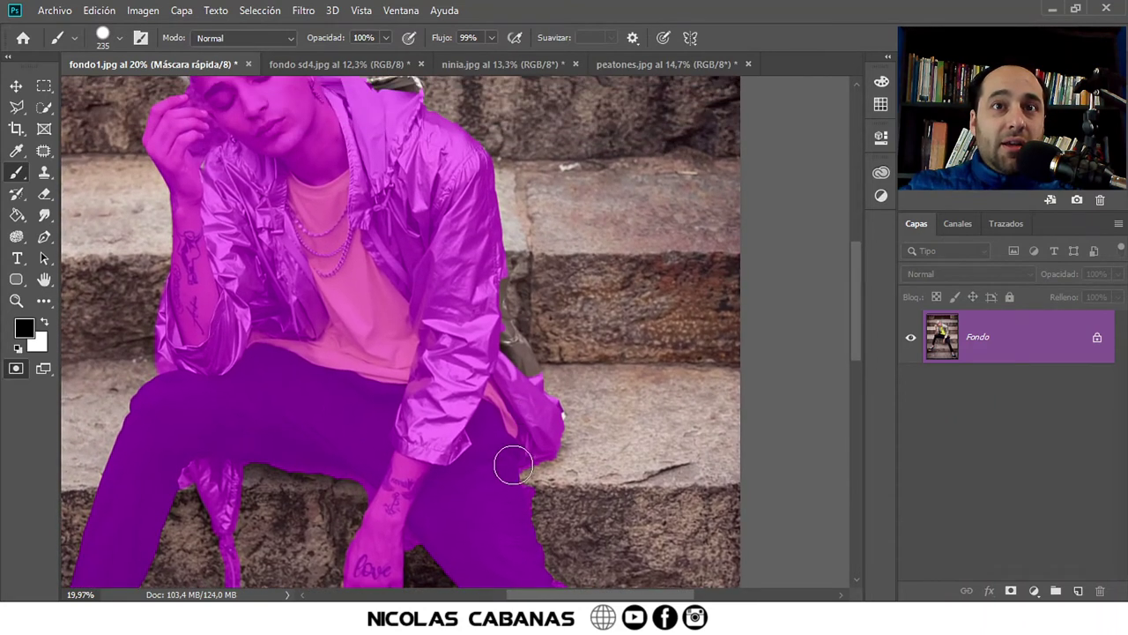
left_click_drag(547, 416, 485, 273)
left_click_drag(517, 316, 573, 490)
mouse_move(544, 403)
left_mouse_down()
mouse_move(564, 441)
mouse_move(539, 365)
left_mouse_up()
mouse_move(527, 316)
left_mouse_down()
mouse_move(467, 260)
mouse_move(408, 260)
left_mouse_up()
Add the left part of the hair to the mask, then zoom out on the man.
left_click_drag(408, 285, 562, 338)
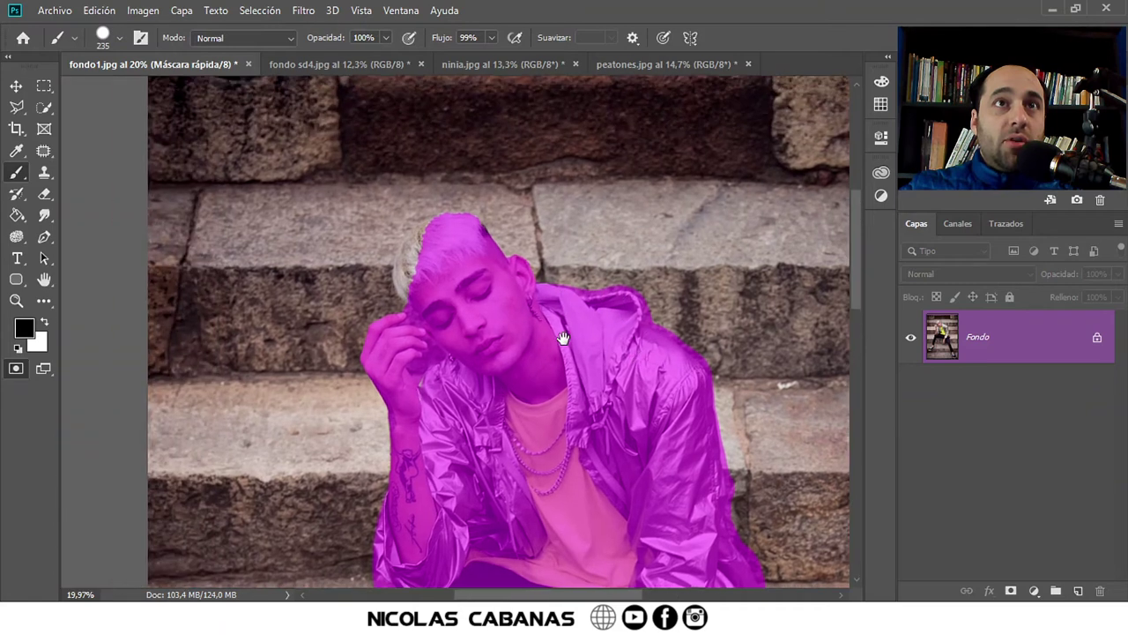
mouse_move(457, 231)
left_mouse_down()
mouse_move(407, 265)
mouse_move(423, 247)
left_mouse_up()
mouse_move(446, 548)
left_mouse_down()
mouse_move(504, 309)
mouse_move(550, 196)
left_mouse_up()
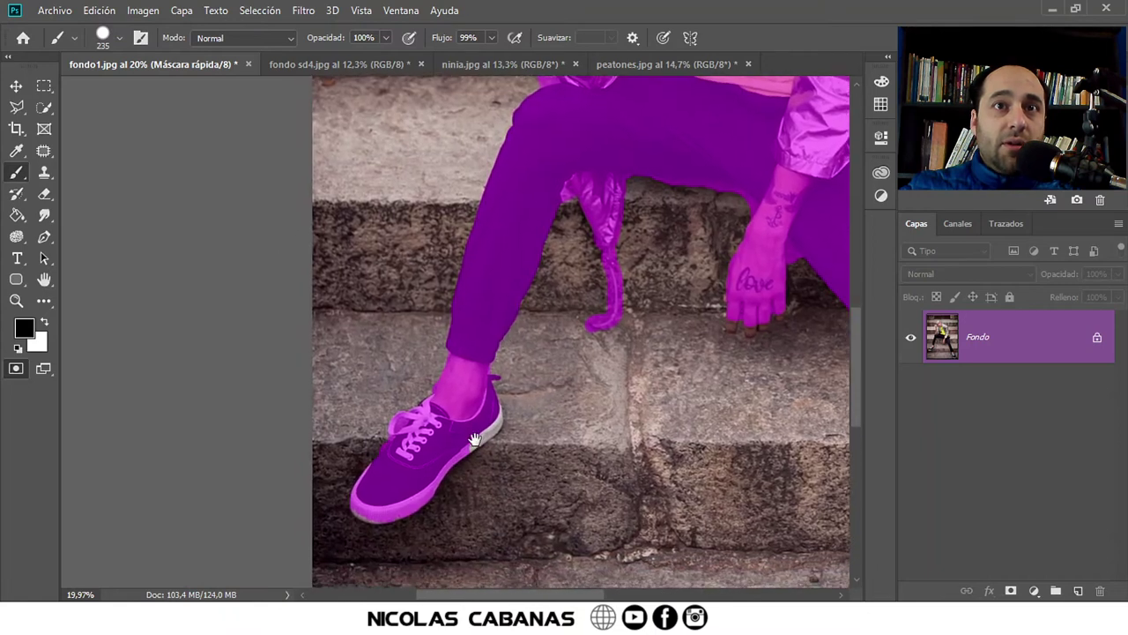
mouse_move(474, 439)
left_mouse_down()
mouse_move(481, 423)
mouse_move(453, 385)
left_mouse_up()
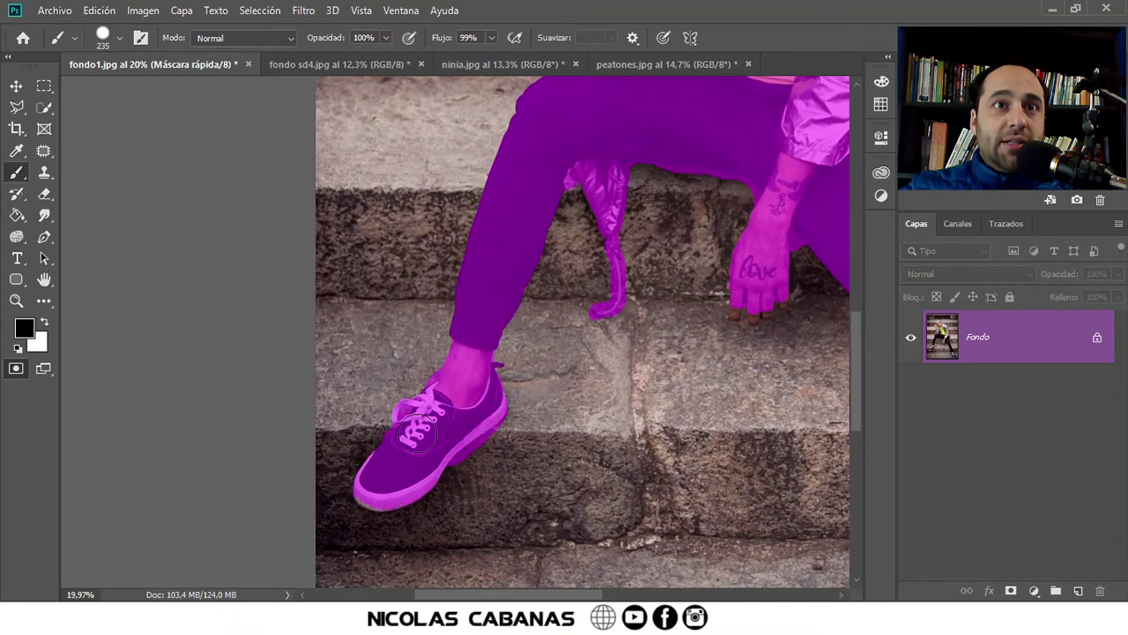
key("z")
left_click_drag(739, 333, 535, 333)
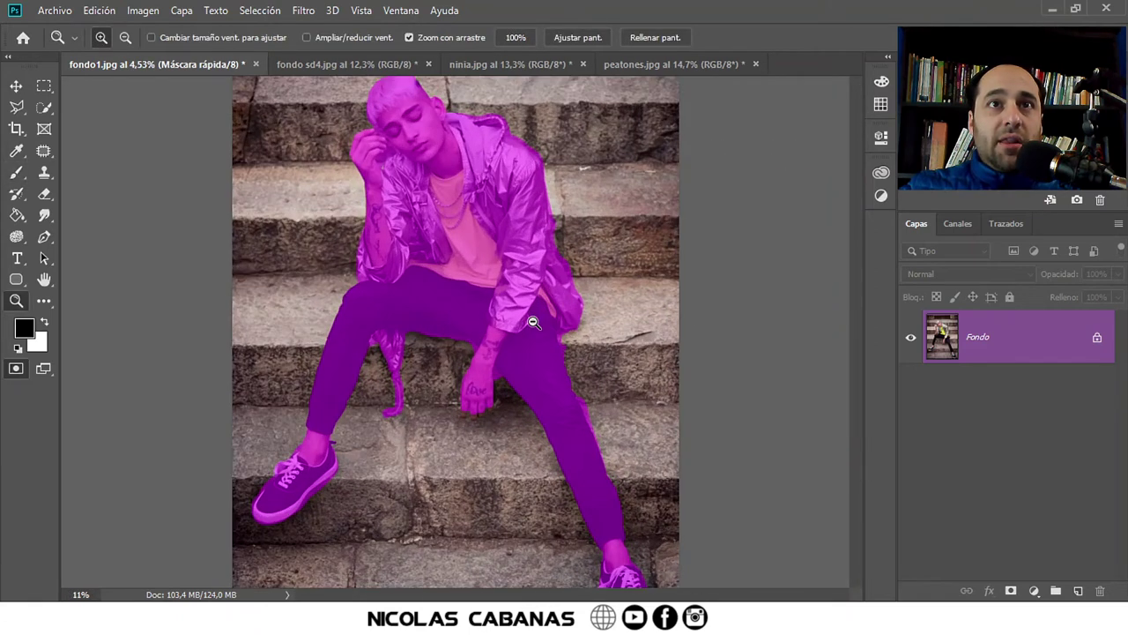
Mask the man's fingertips in Quick Mask, then return to the full-figure selection.
left_click(16, 371)
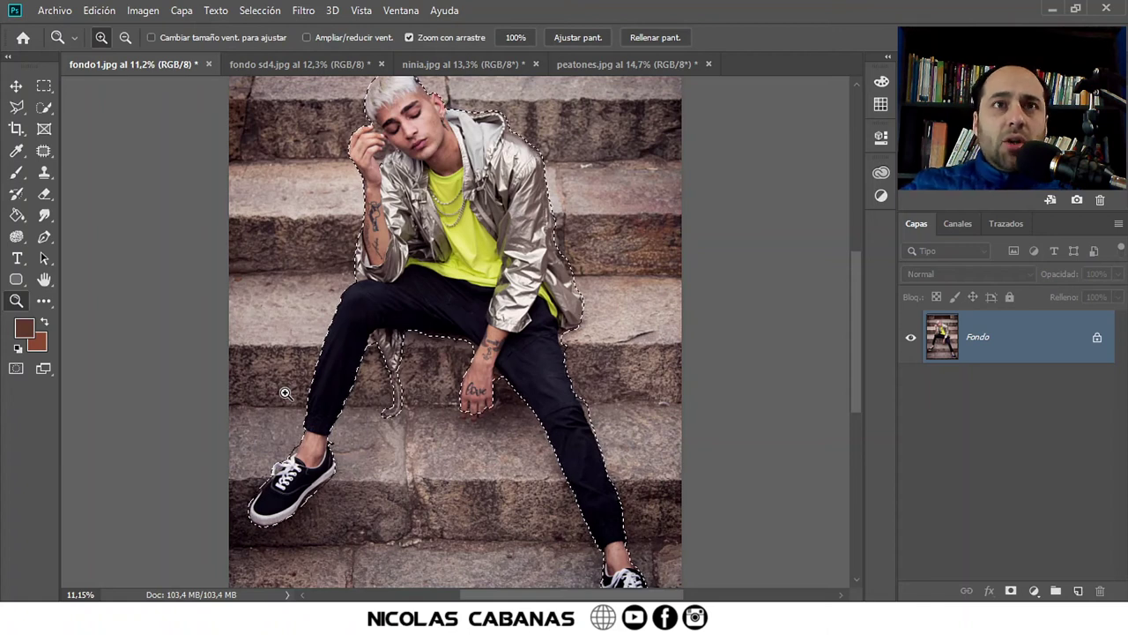
scroll(344, 371, "up", 2)
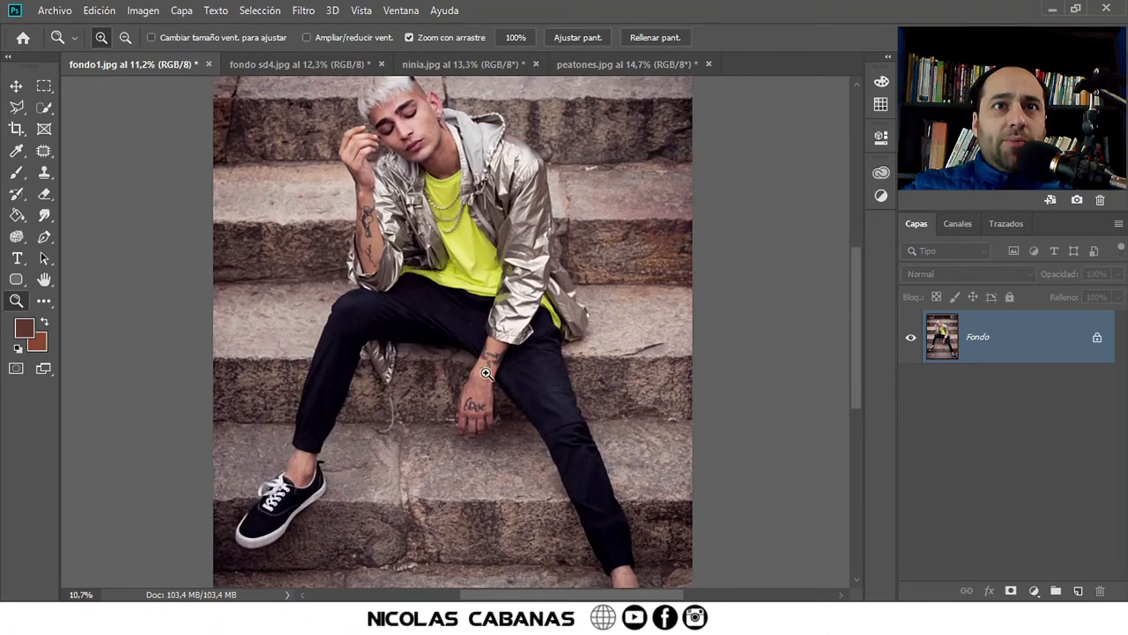
mouse_move(485, 372)
left_mouse_down()
mouse_move(506, 453)
mouse_move(554, 453)
left_mouse_up()
key("q")
key("b")
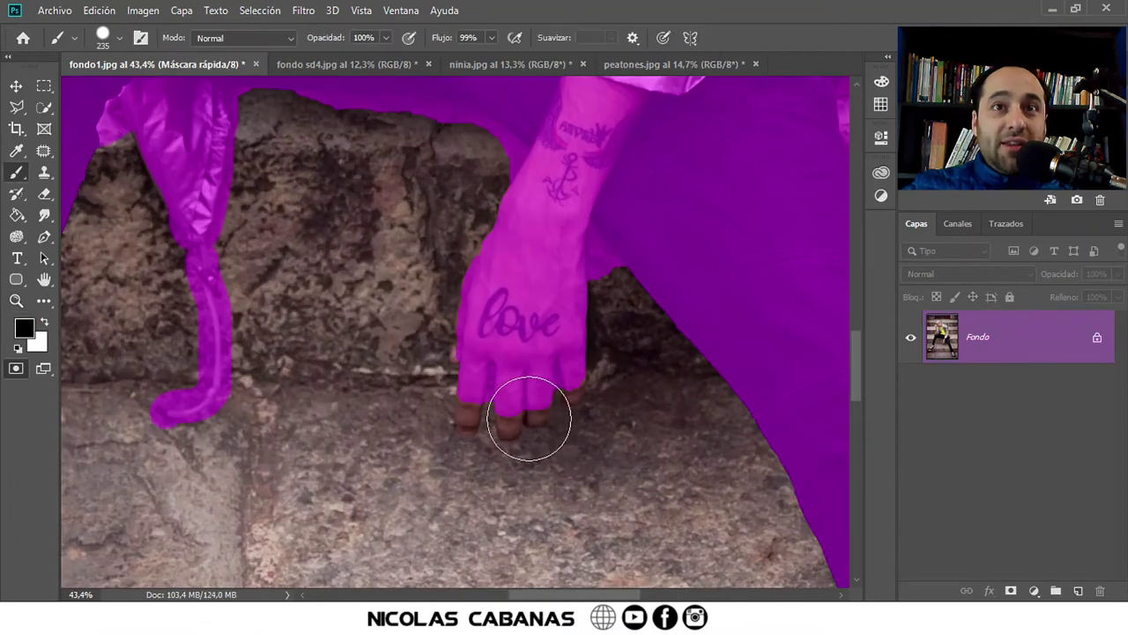
scroll(516, 423, "up", 3, "alt")
left_click_drag(335, 214, 337, 416)
mouse_move(438, 276)
left_mouse_down()
mouse_move(464, 418)
mouse_move(523, 365)
mouse_move(603, 331)
mouse_move(454, 310)
mouse_move(472, 275)
left_mouse_up()
key("z")
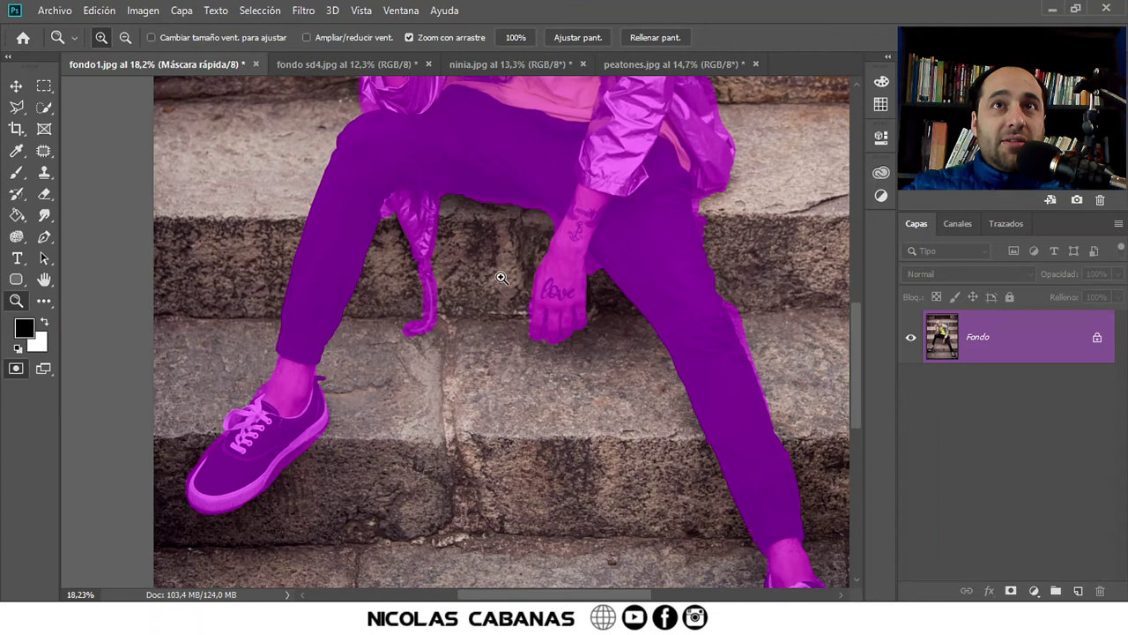
key("q")
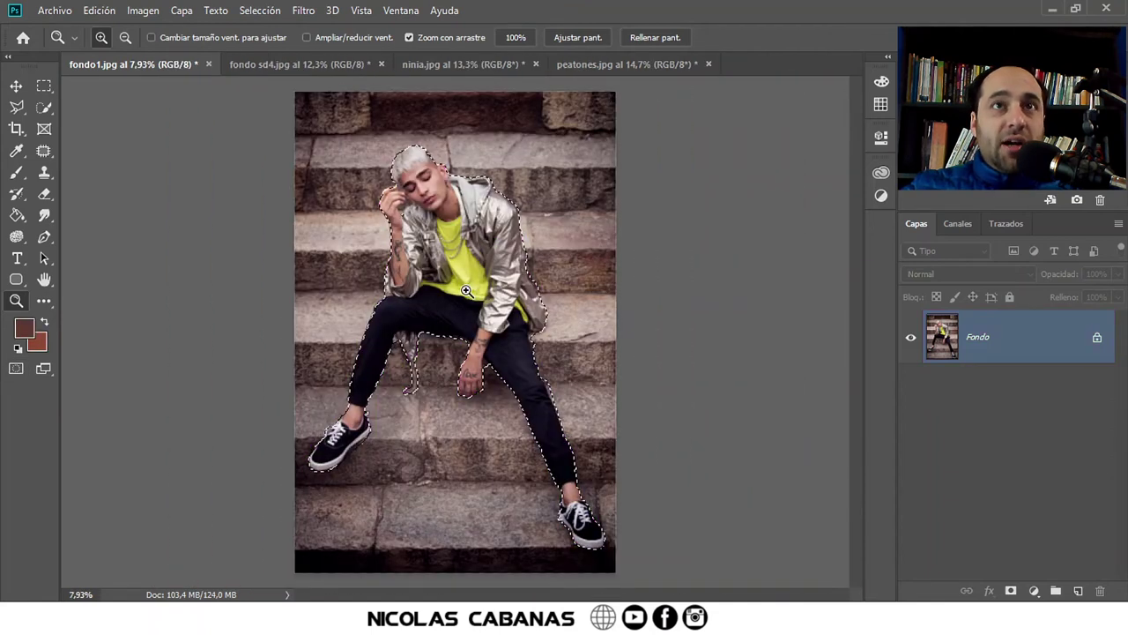
left_click_drag(457, 280, 473, 271)
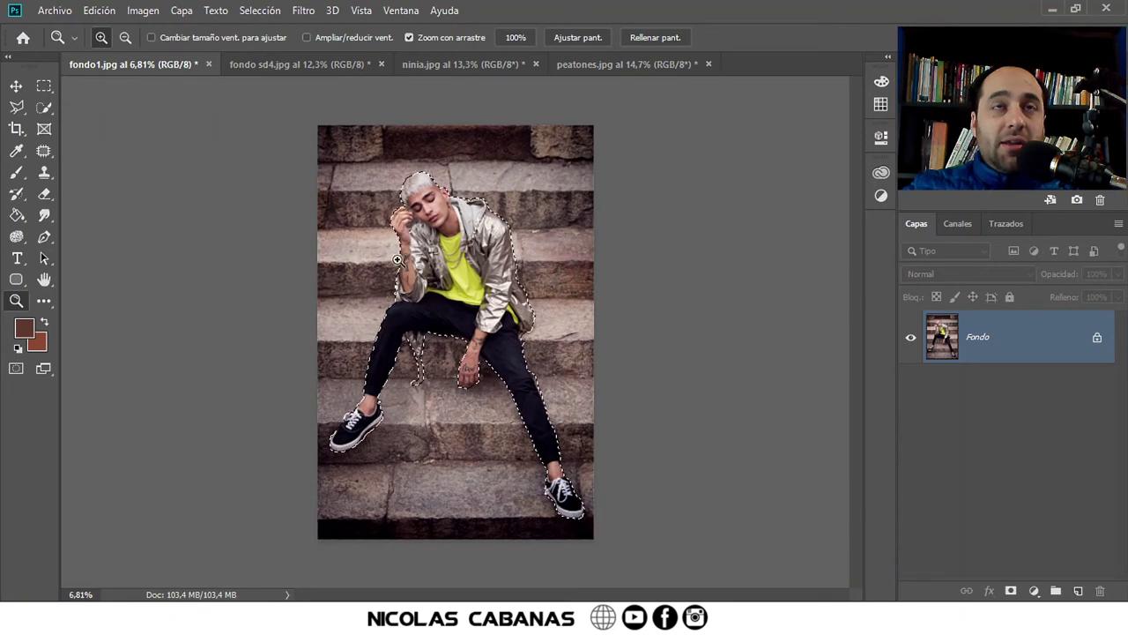
Fill the man's selection with Según el contenido, keeping Adaptación de color.
left_click(85, 10)
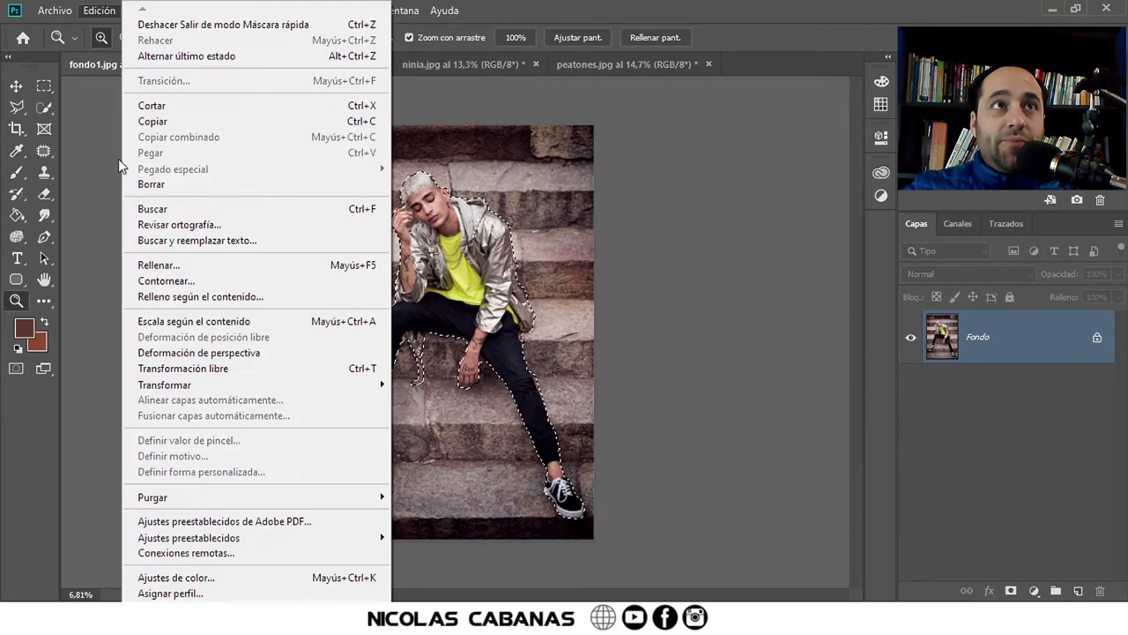
left_click(356, 271)
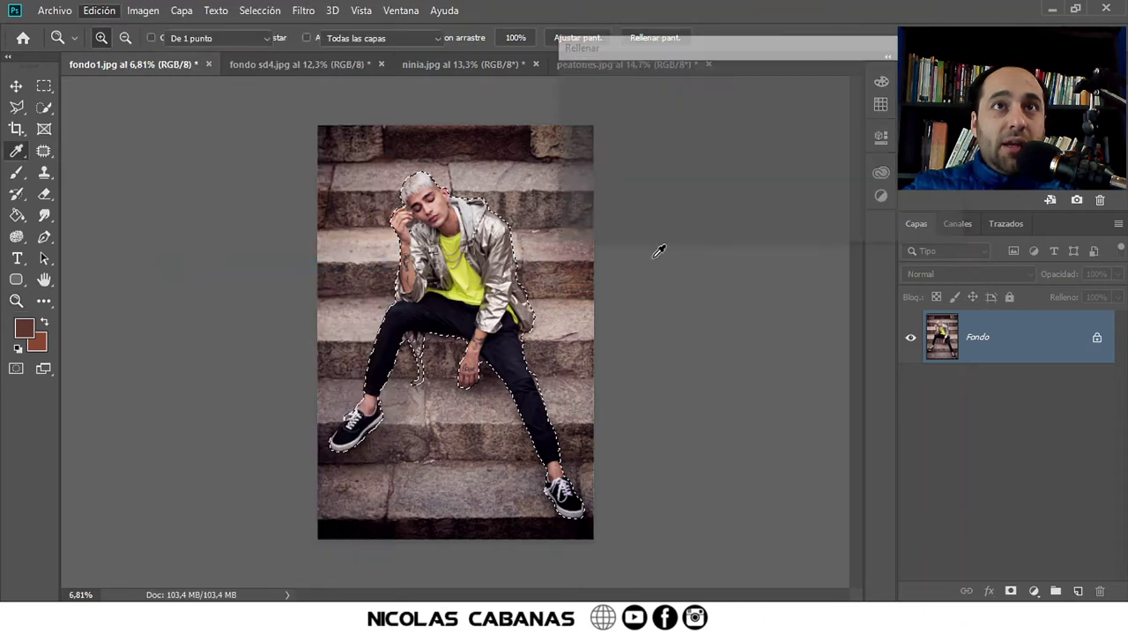
left_click_drag(676, 46, 545, 112)
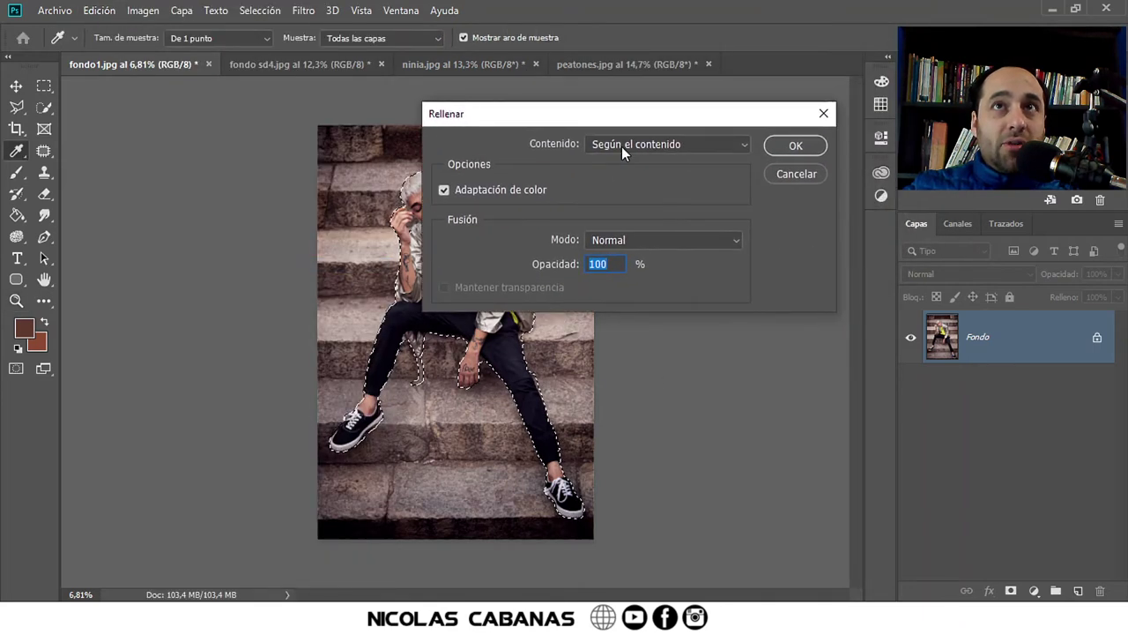
left_click(621, 145)
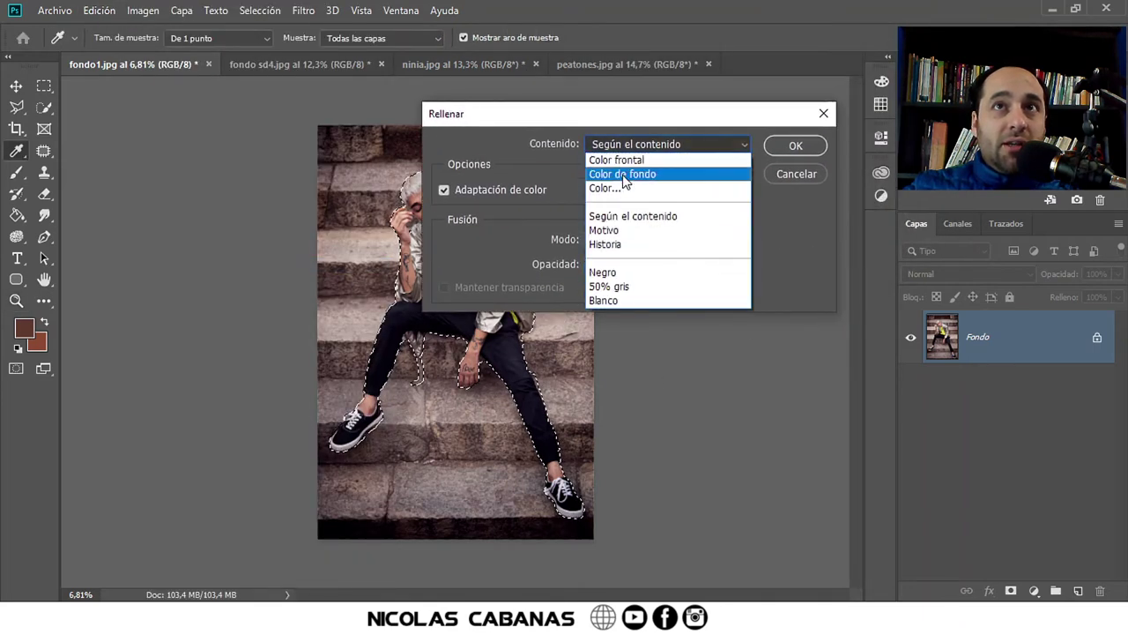
left_click(667, 218)
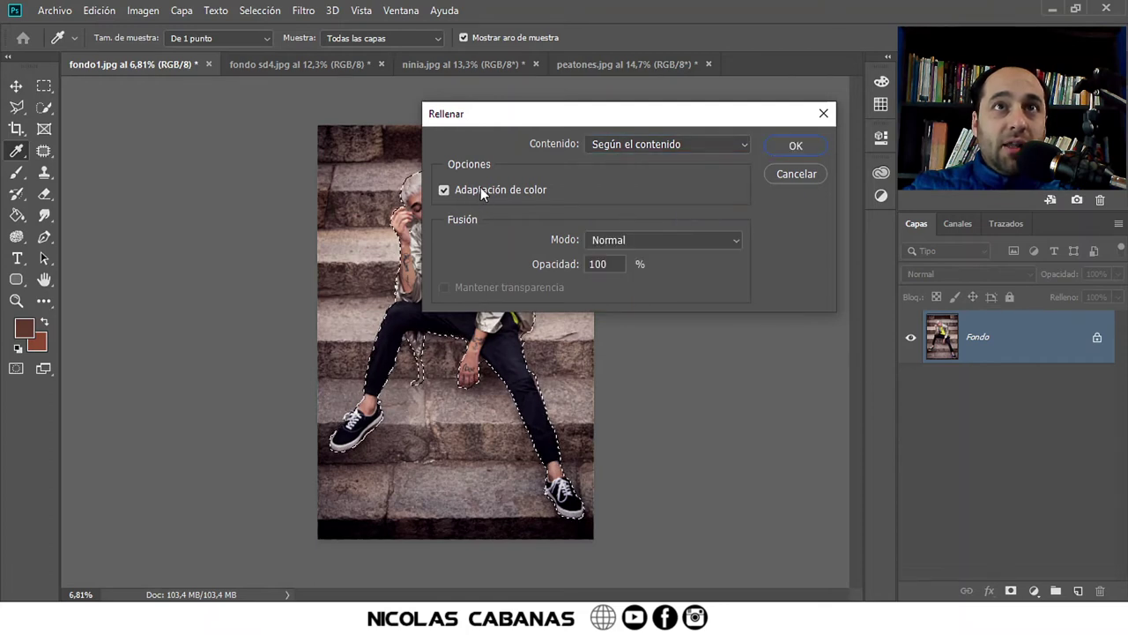
left_click(816, 149)
key("z")
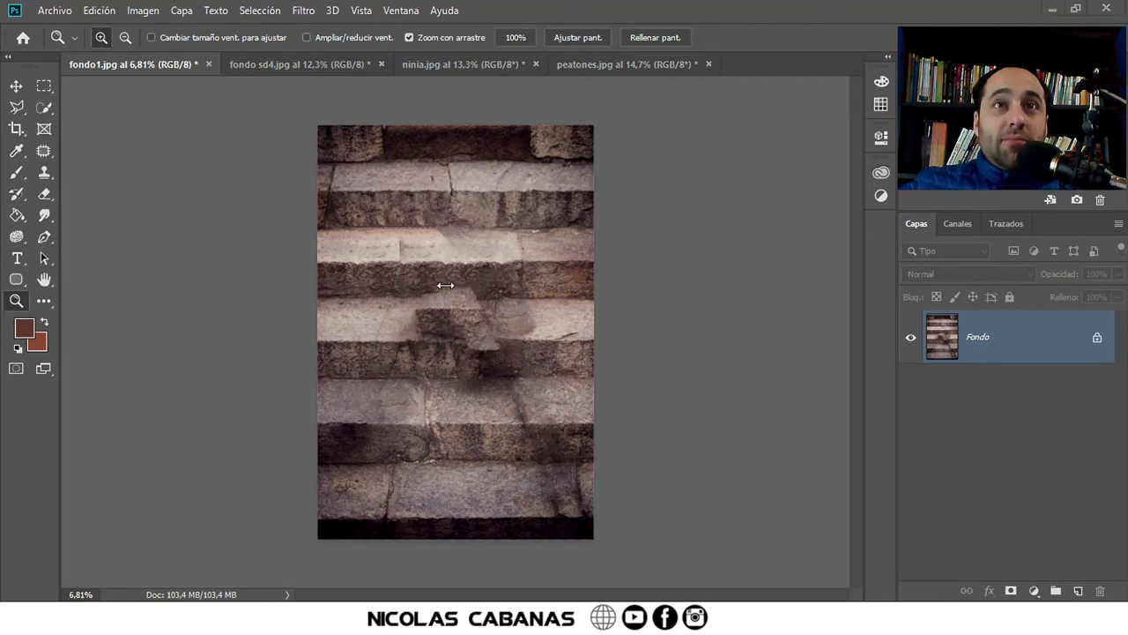
Zoom in on the filled stairs and remove the selection via Selección > Deseleccionar.
key("ctrl+shift+d")
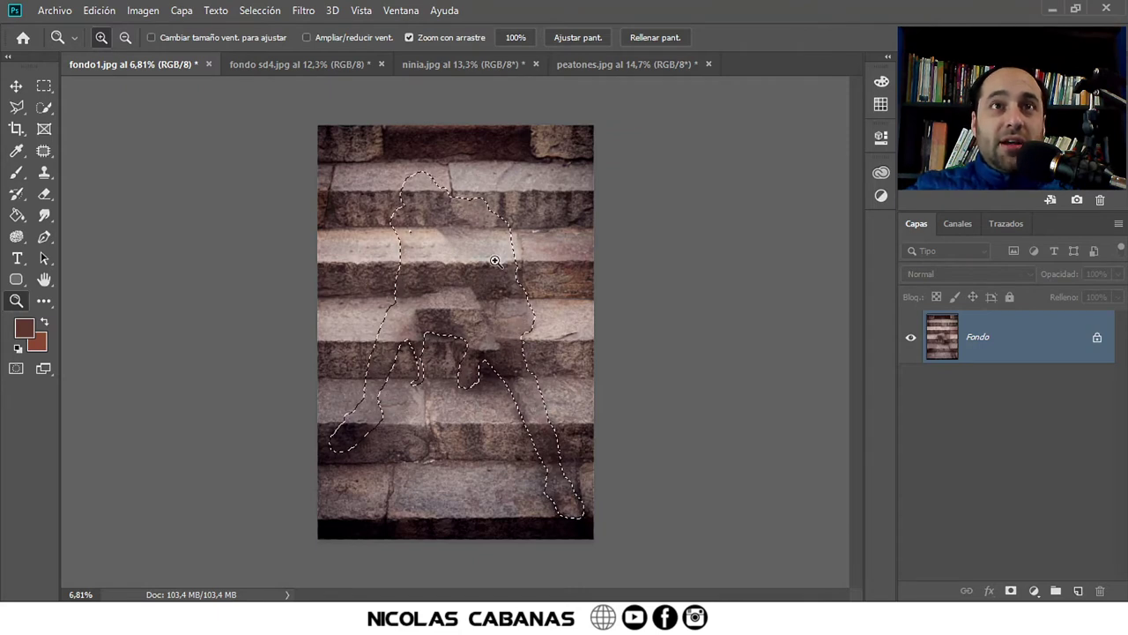
left_click_drag(495, 261, 509, 283)
key("ctrl+d")
key("ctrl+shift+d")
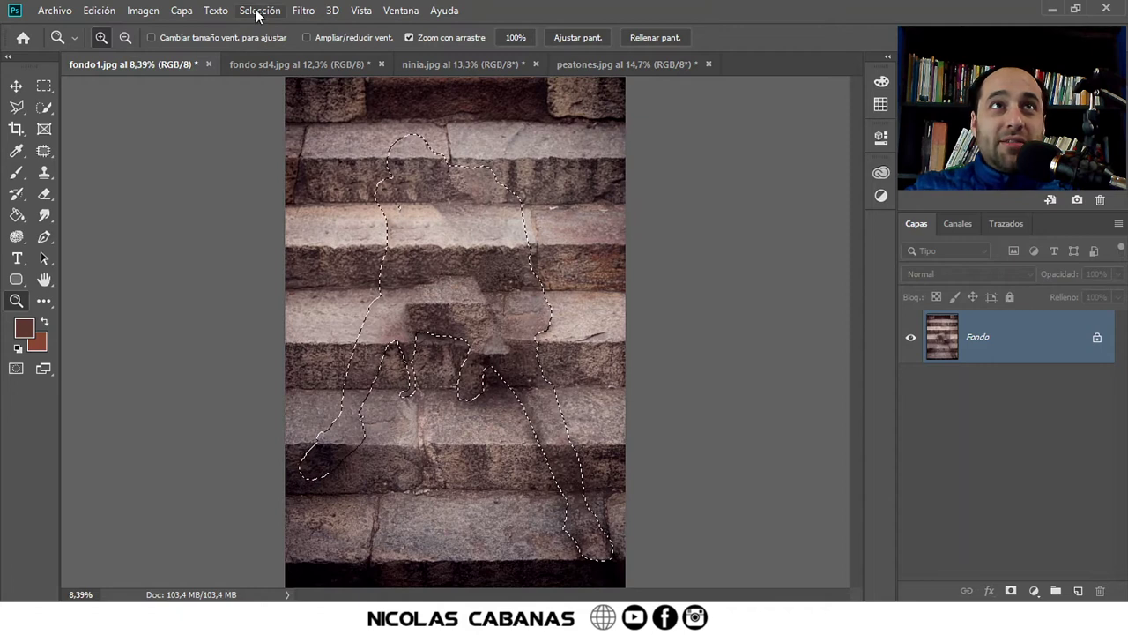
left_click(258, 12)
left_click(269, 42)
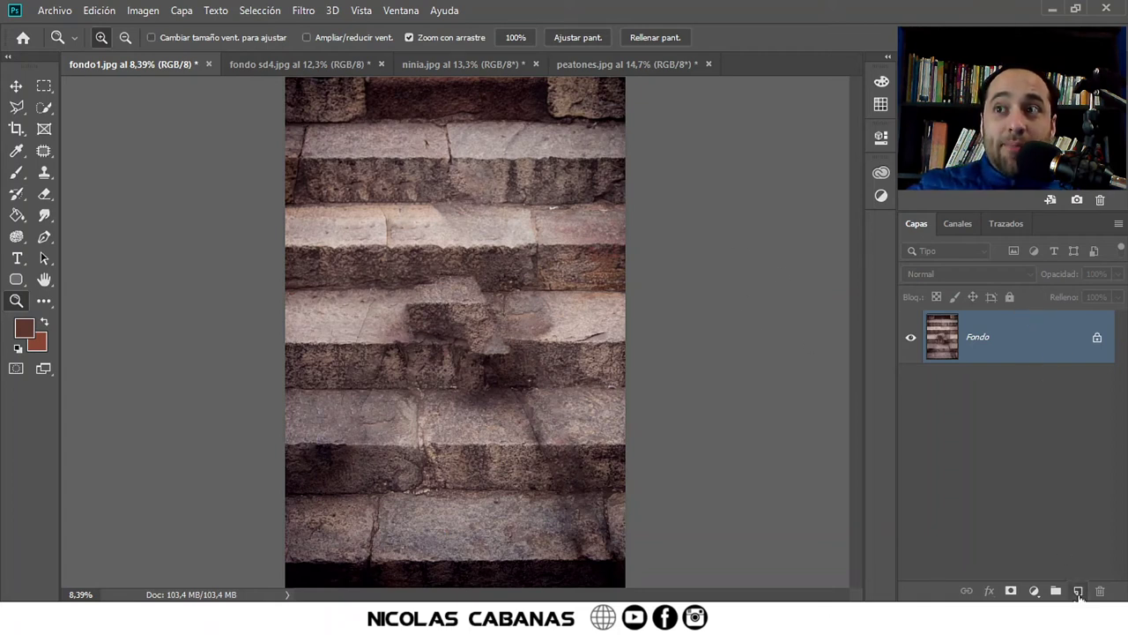
Add empty layer Capa 1 and sample the steps with a 450 px Clone Stamp.
key("ctrl+shift+alt+n")
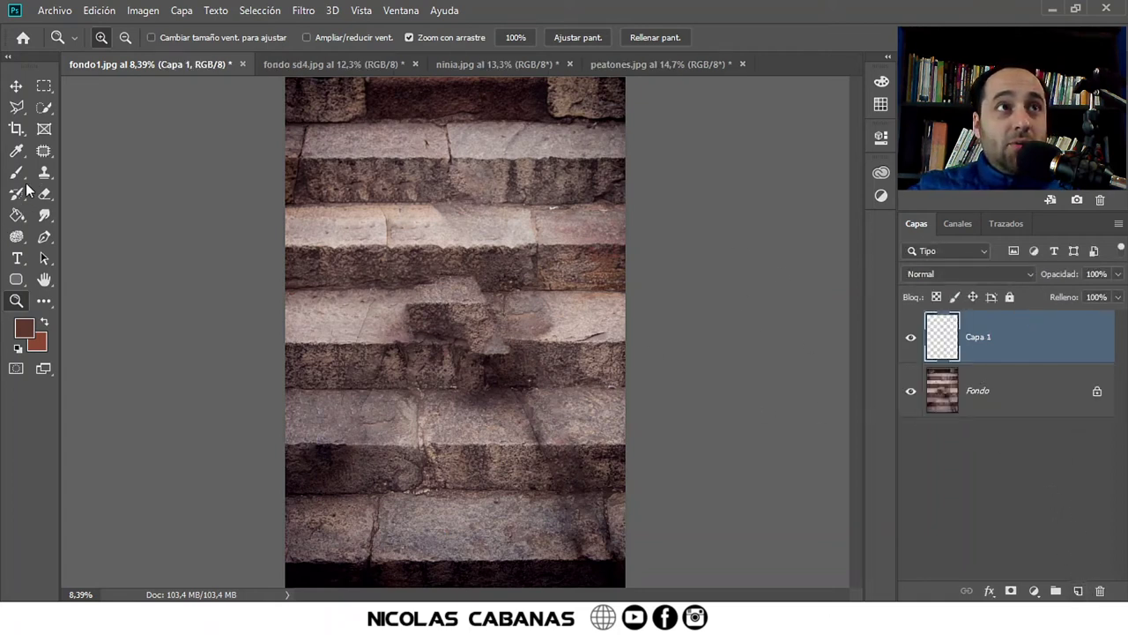
left_click(40, 175)
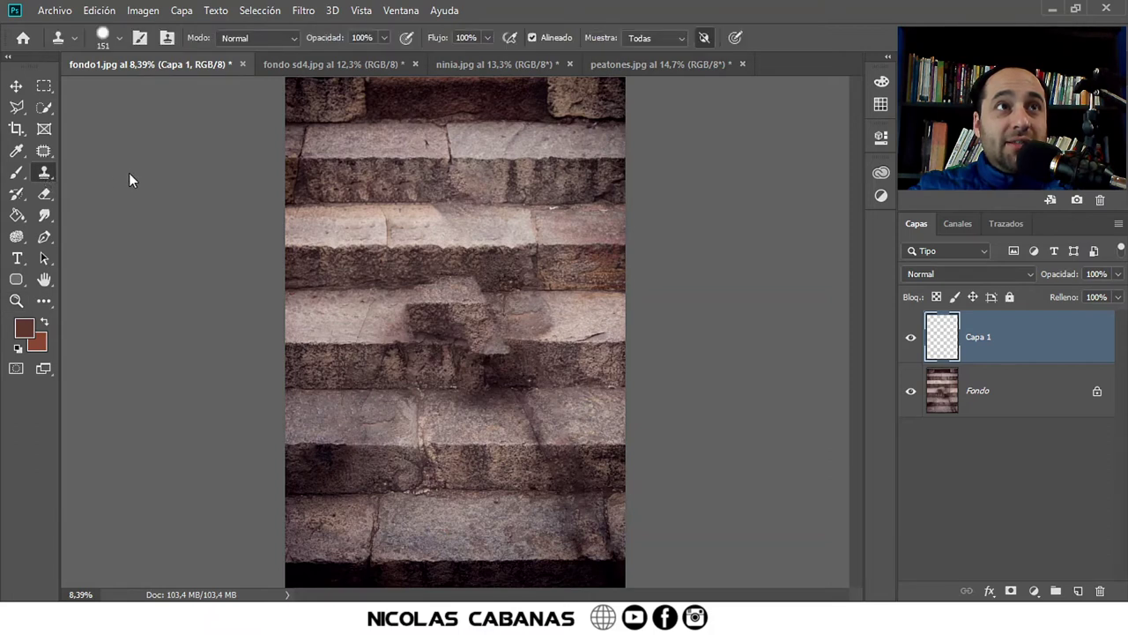
right_click(43, 174)
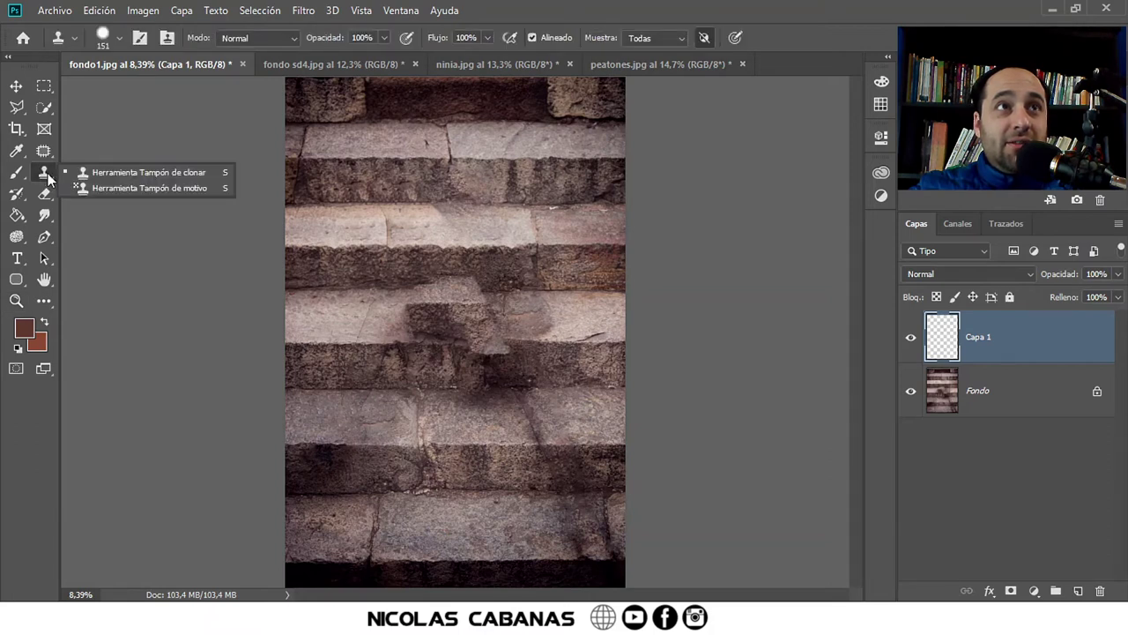
left_click(121, 173)
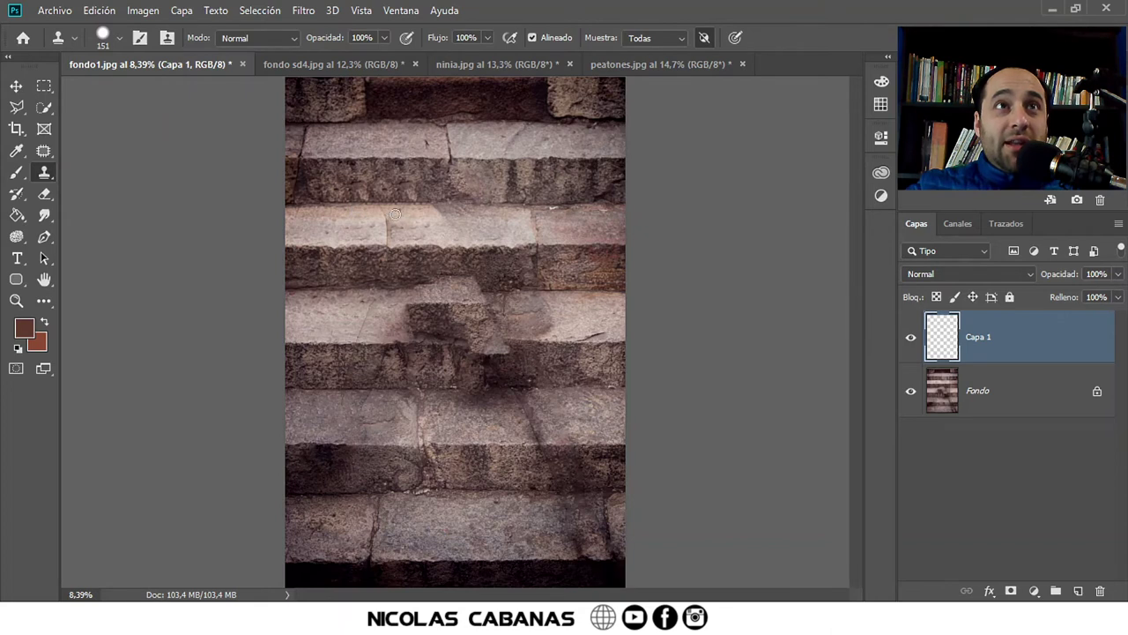
right_click(399, 213)
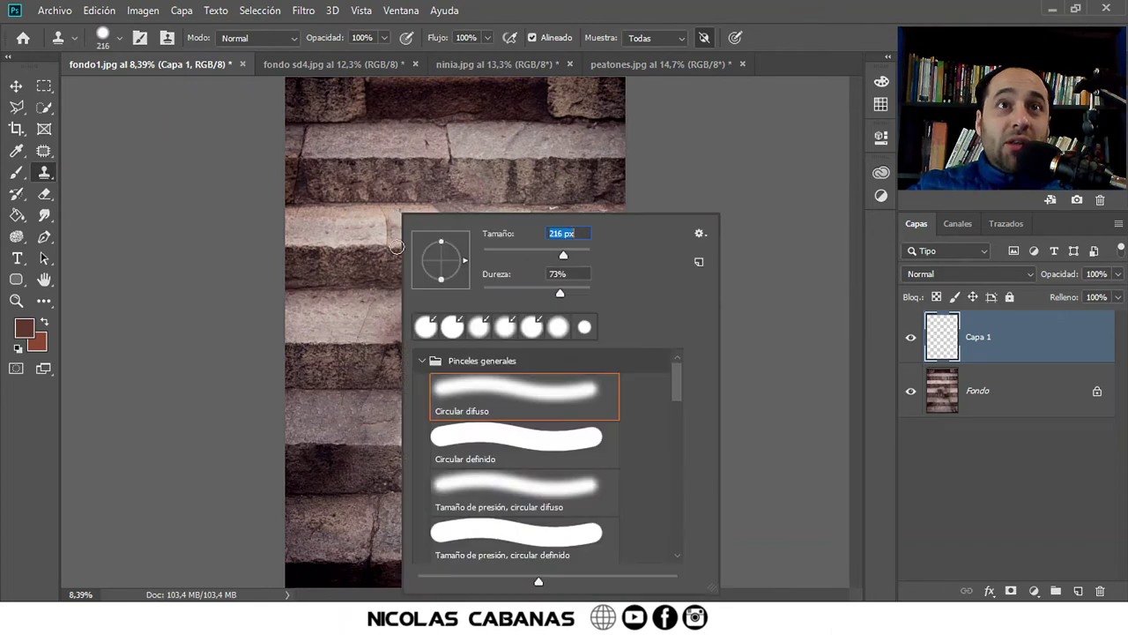
key("Return")
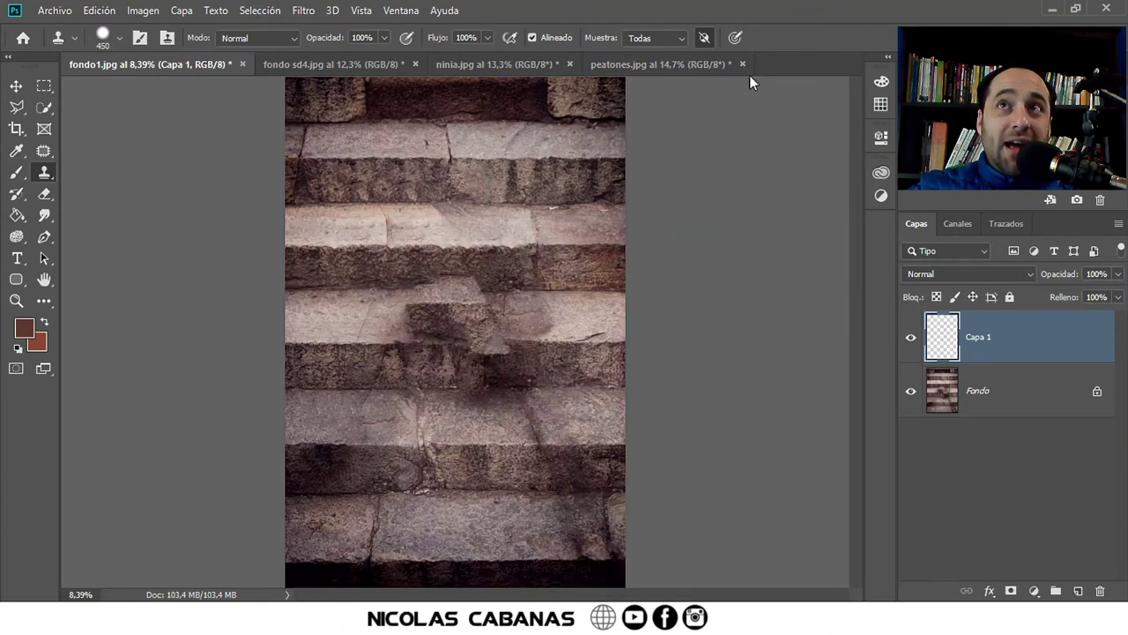
left_click(370, 284, "alt")
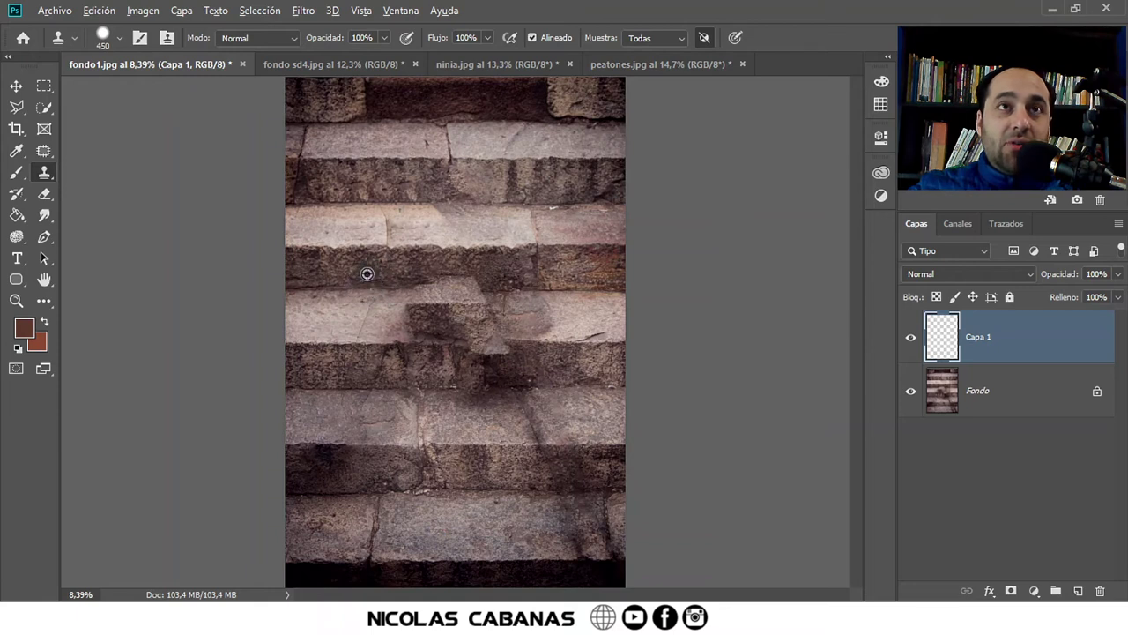
left_click_drag(367, 274, 381, 272)
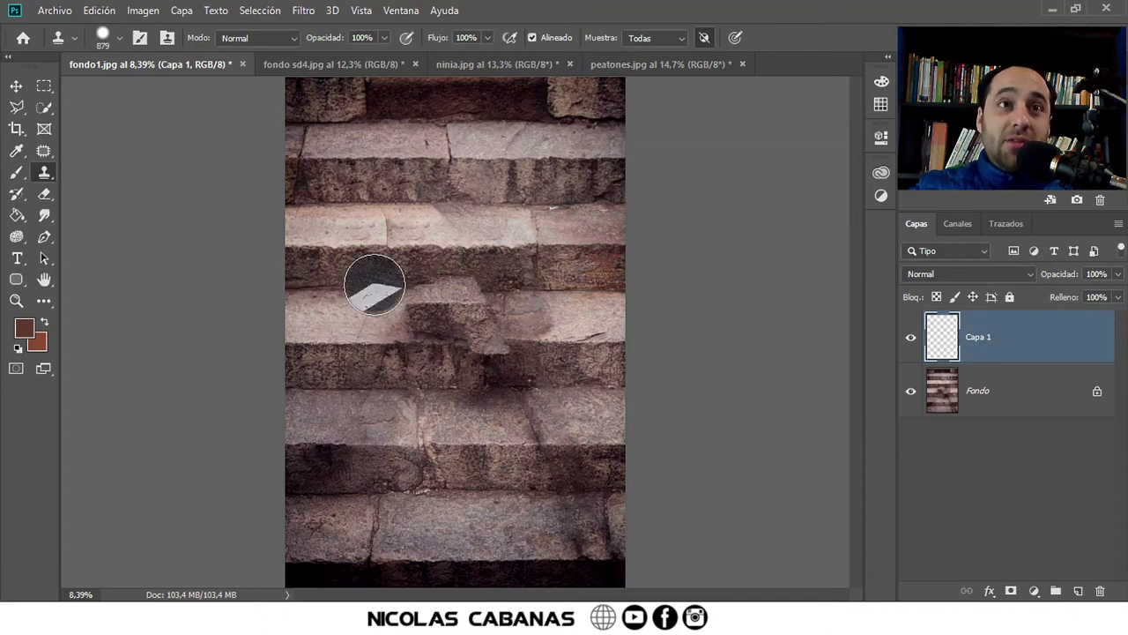
Set Clone Stamp Muestra to Todas, undo the test strokes, and shrink the brush to 485 px.
scroll(376, 285, "up", 1)
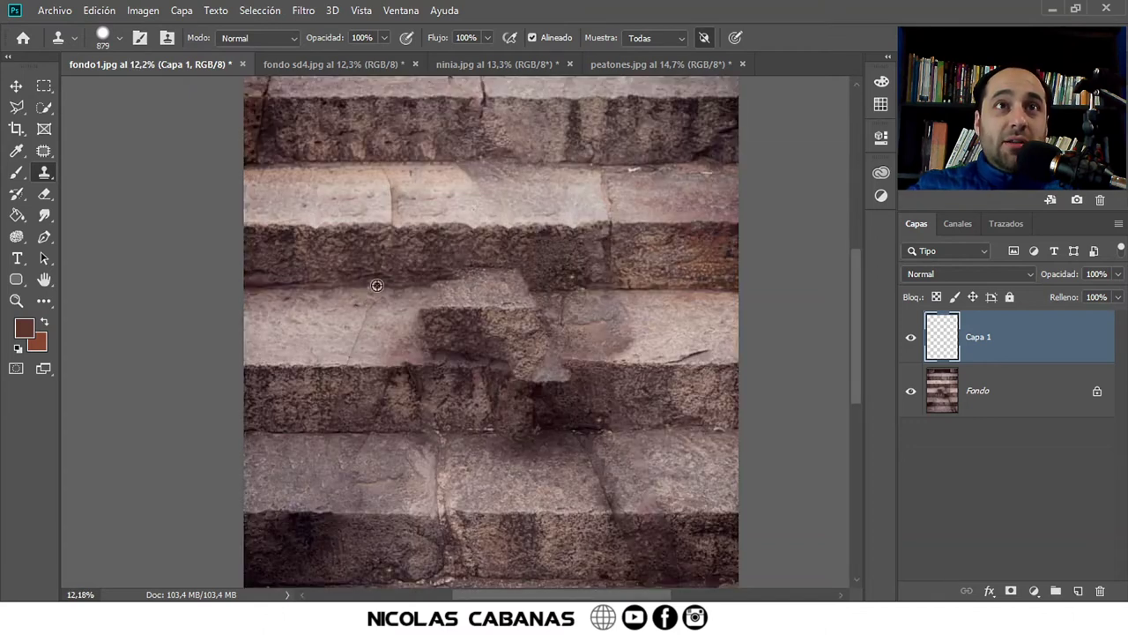
left_click(292, 227, "alt")
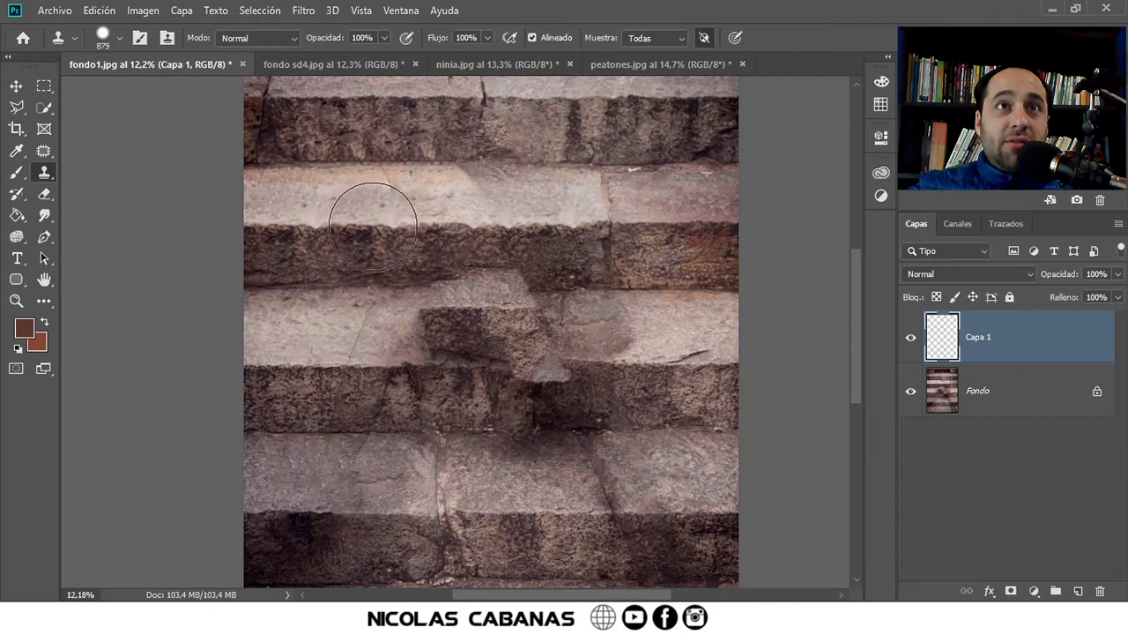
left_click_drag(380, 229, 296, 236)
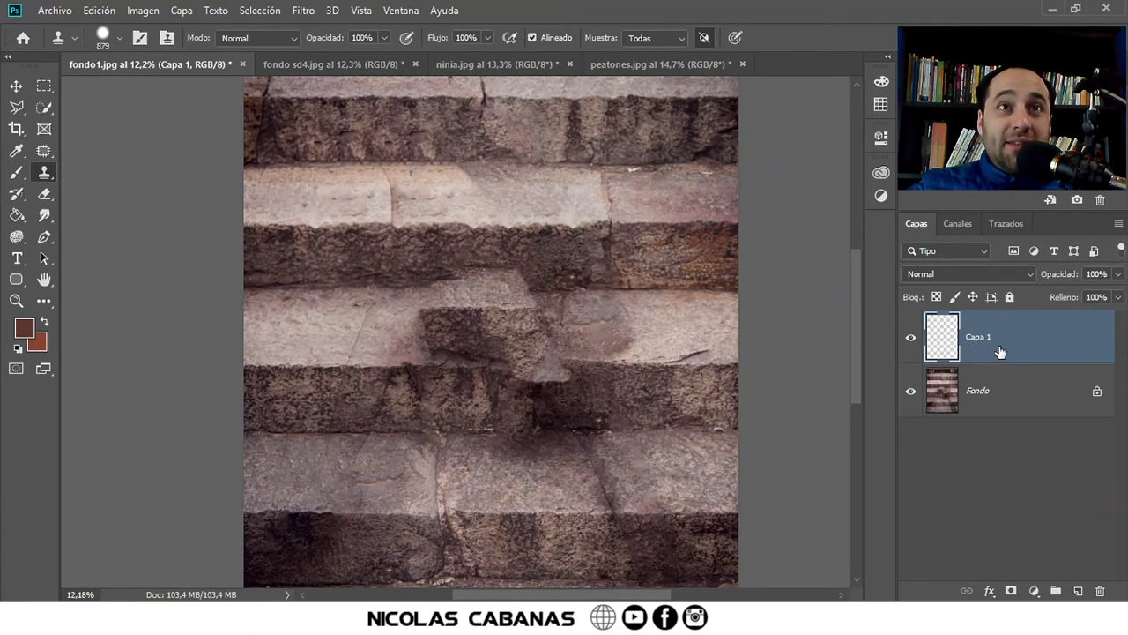
left_click(654, 39)
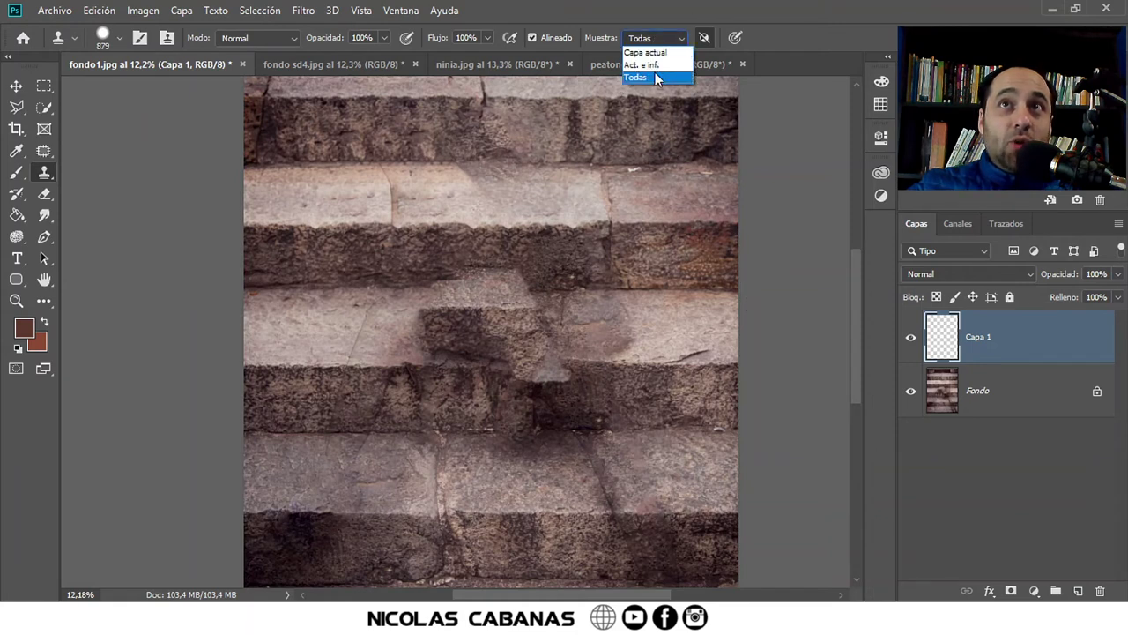
left_click(654, 78)
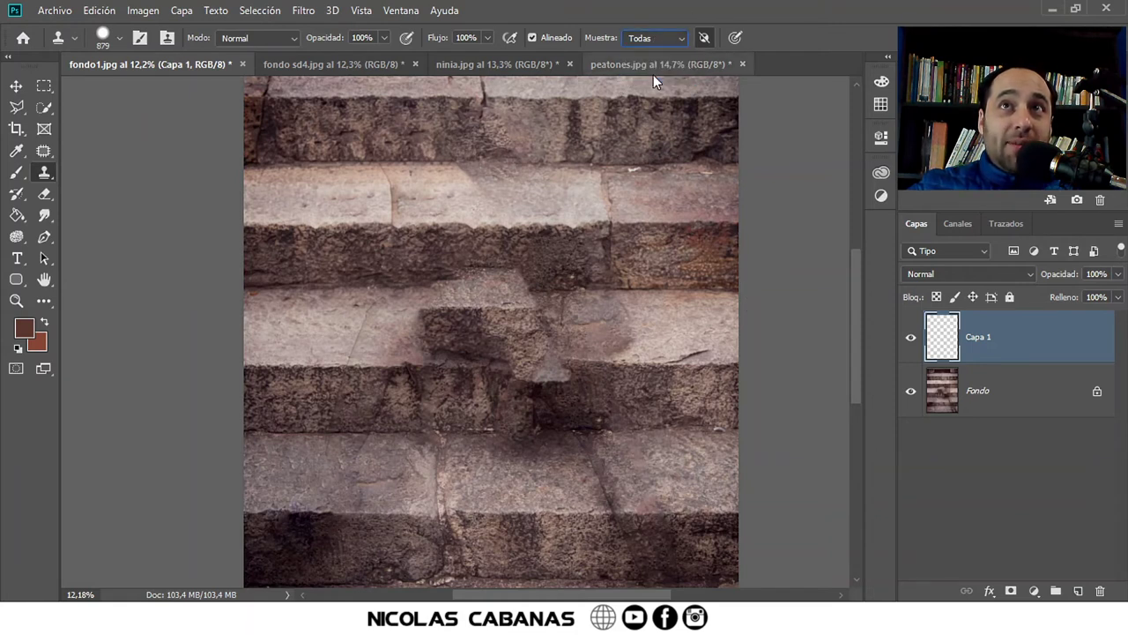
left_click(292, 226, "alt")
left_click_drag(521, 227, 482, 205)
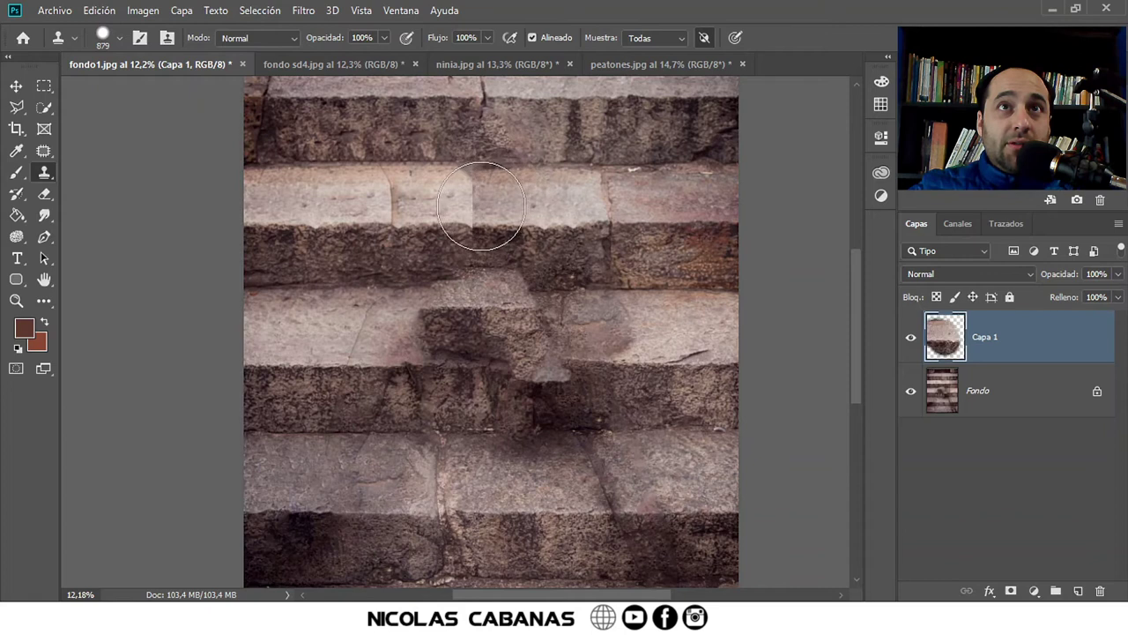
key("ctrl+z")
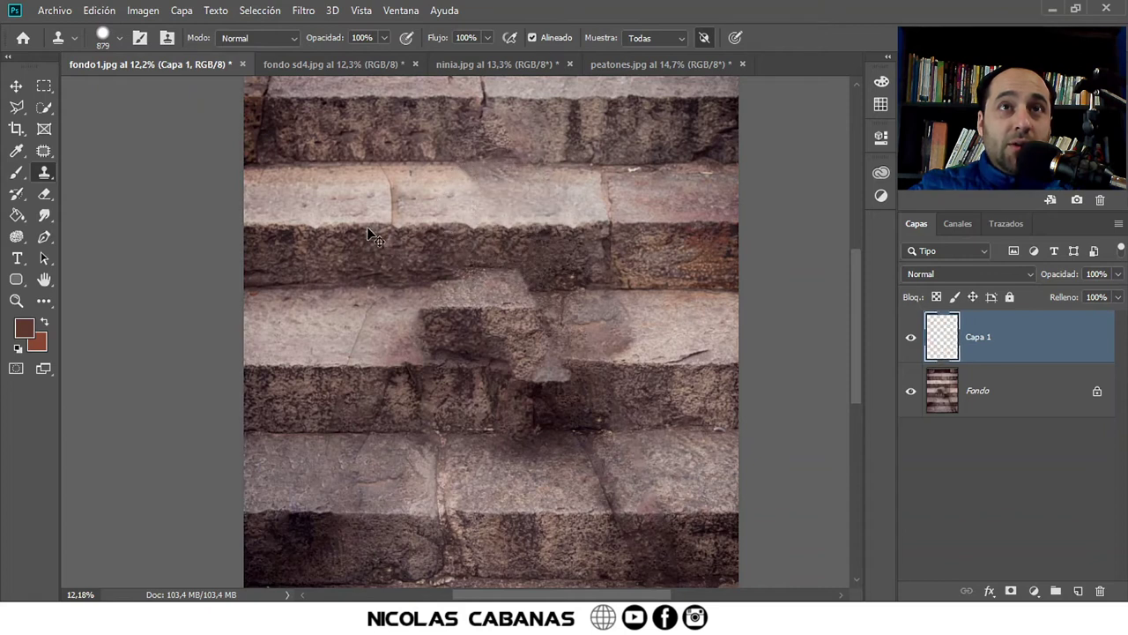
left_click_drag(329, 214, 324, 223)
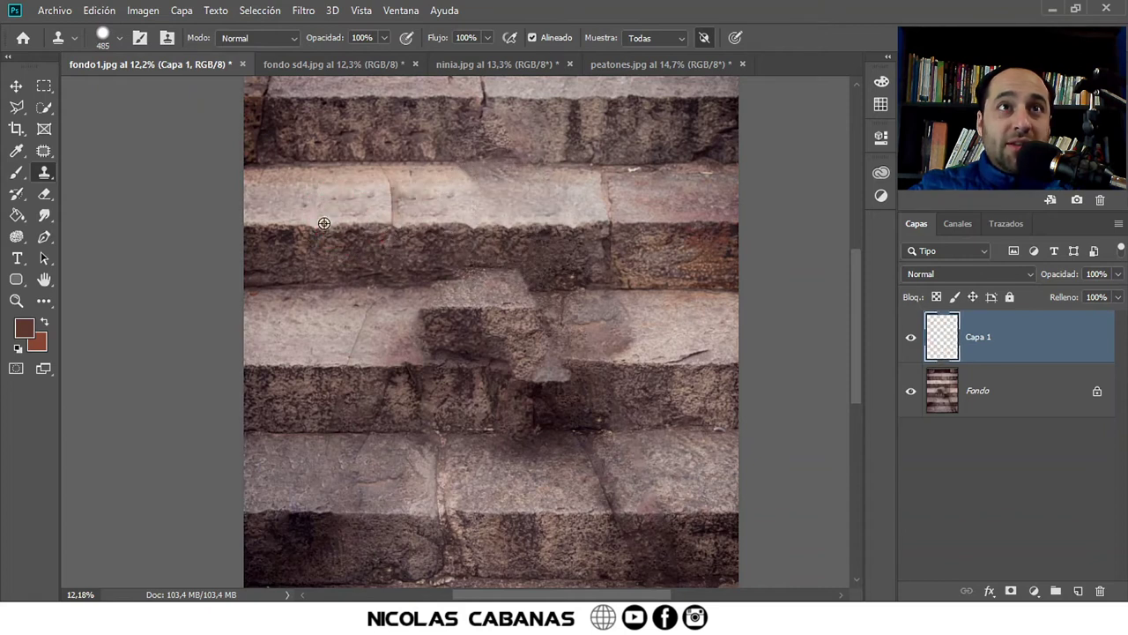
Clone stone texture onto Capa 1 over the smudge, then zoom in on it.
right_click(425, 213)
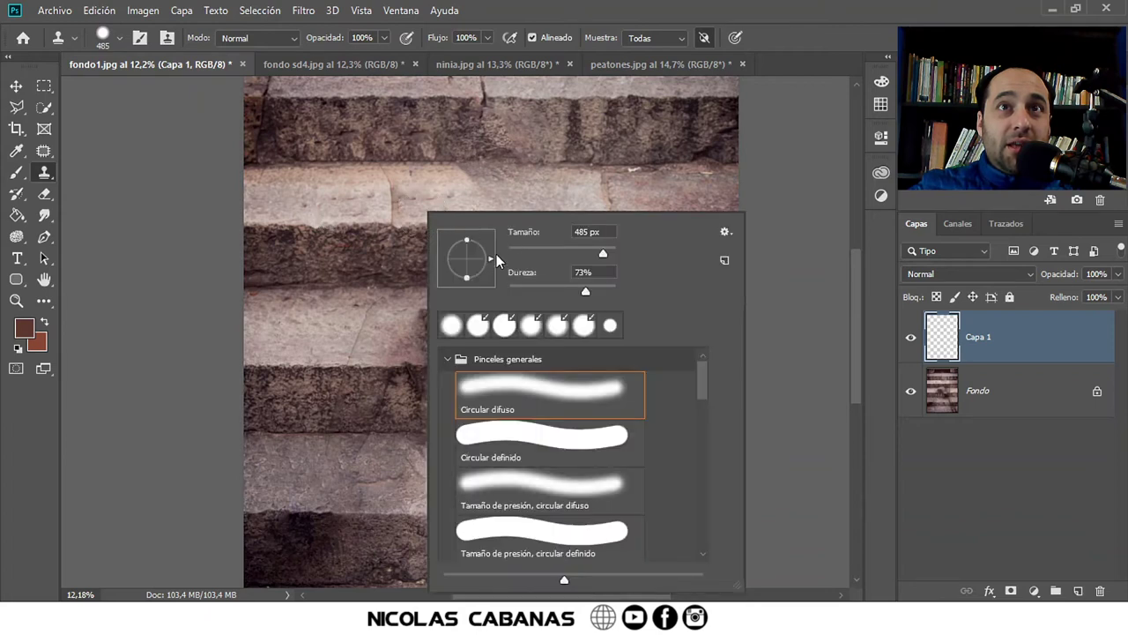
left_click(324, 229)
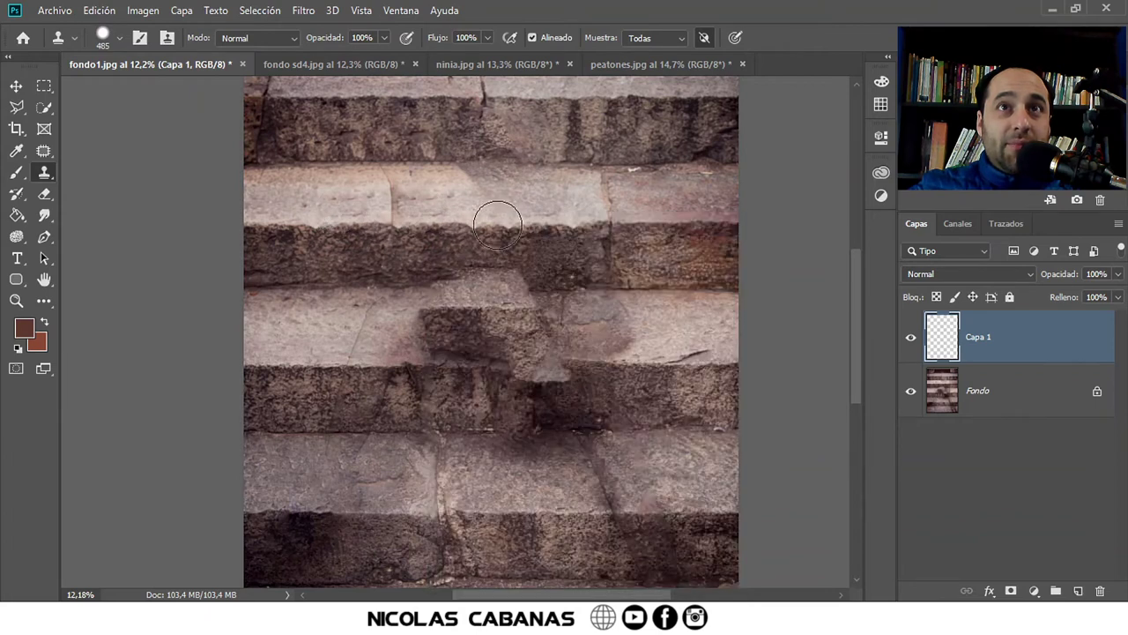
left_click_drag(509, 222, 474, 183)
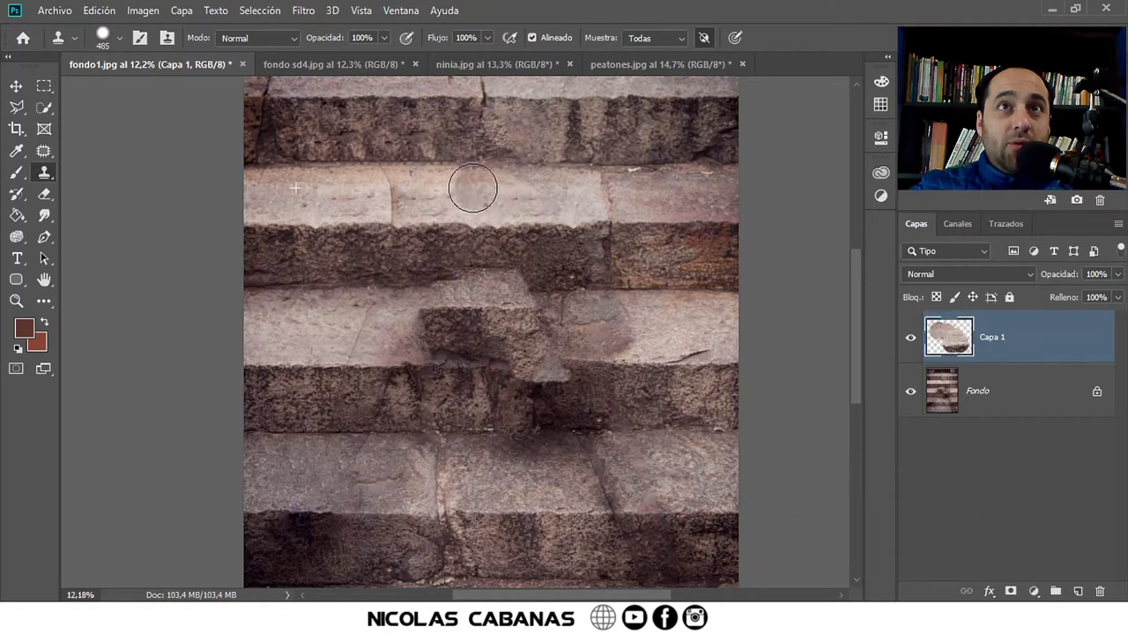
key("z")
left_click_drag(546, 167, 592, 164)
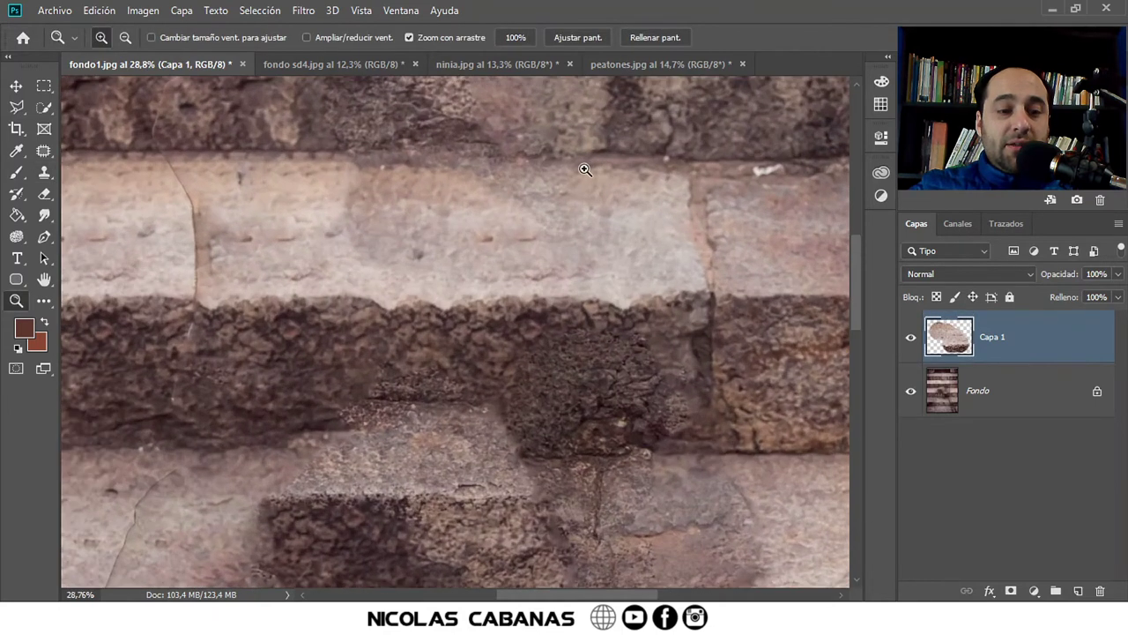
key("s")
left_click_drag(438, 245, 461, 277)
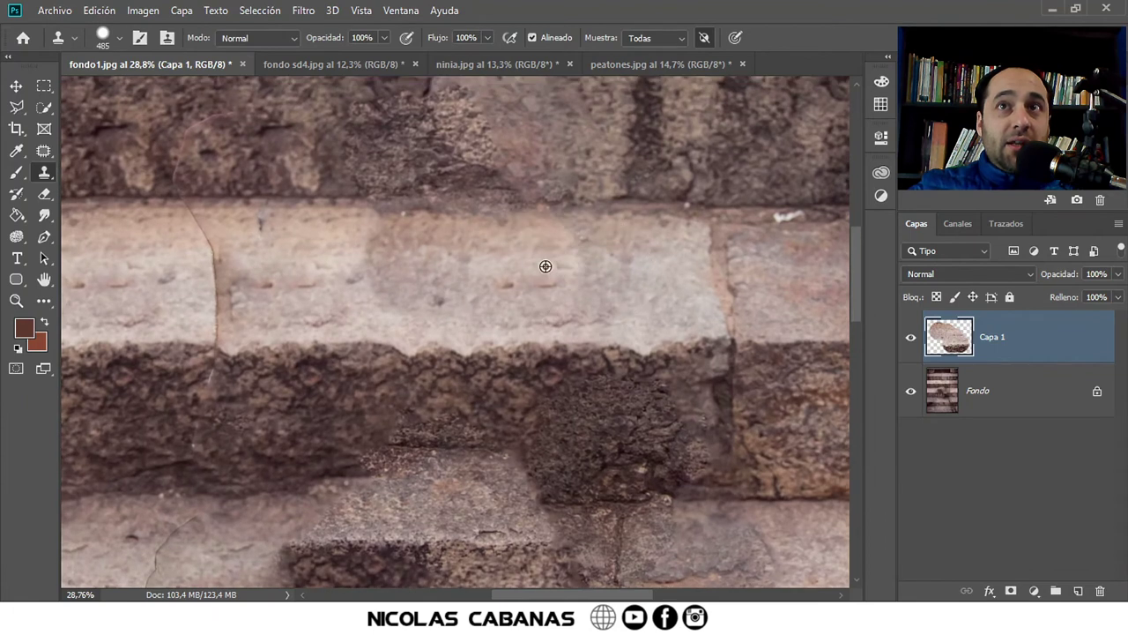
scroll(538, 262, "down", 2)
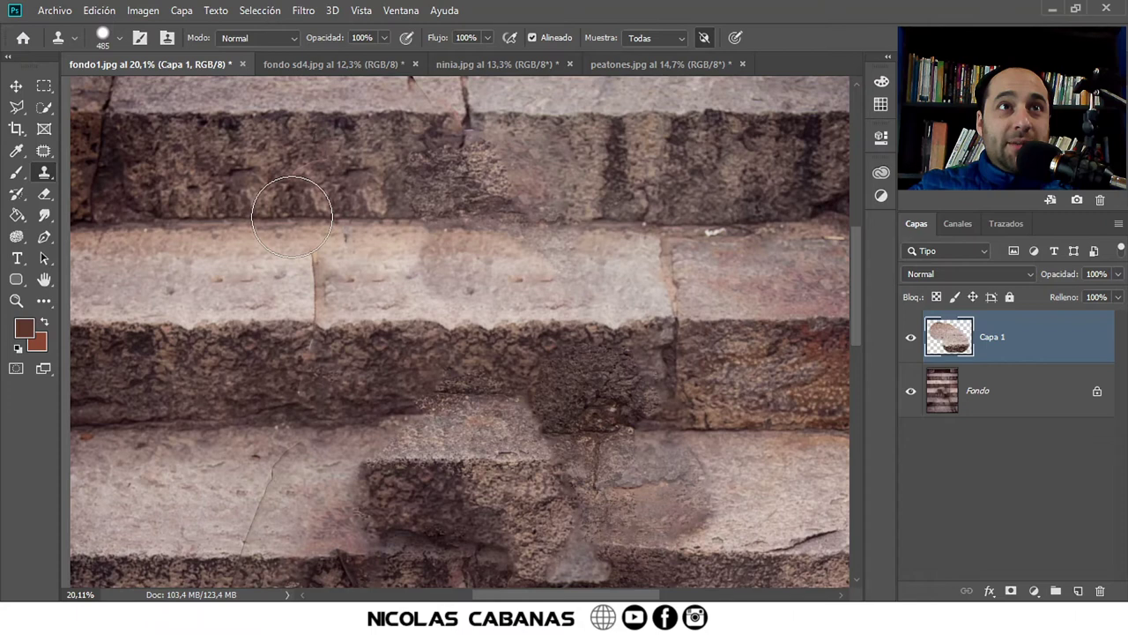
Clone stone over the light step, the stone edge and the dark riser.
left_click_drag(292, 215, 315, 284)
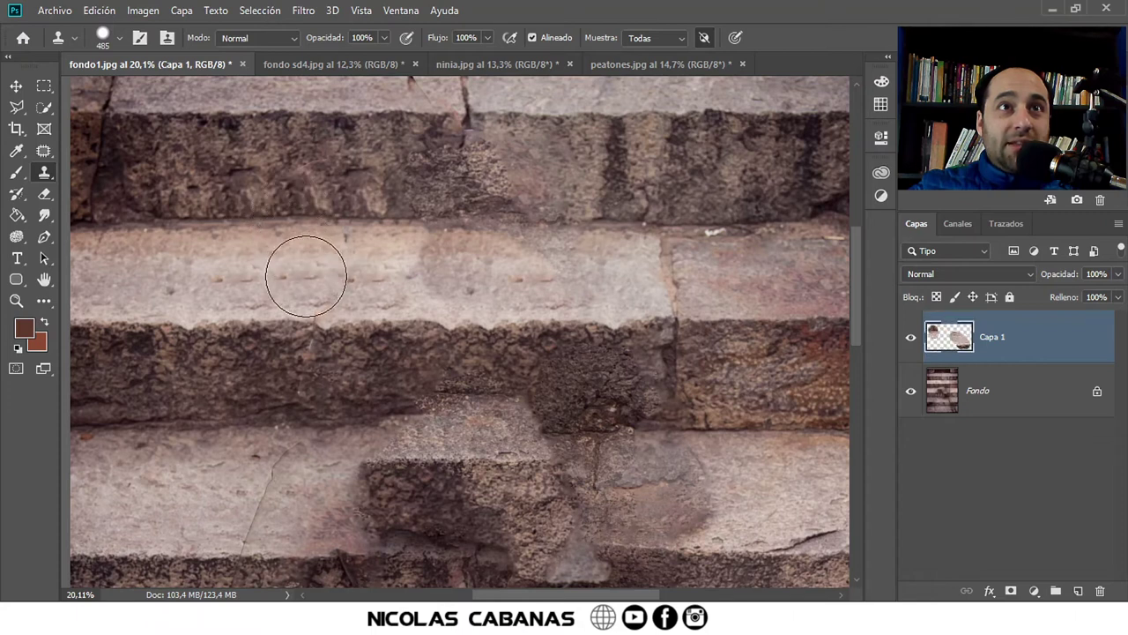
left_click_drag(302, 185, 308, 176)
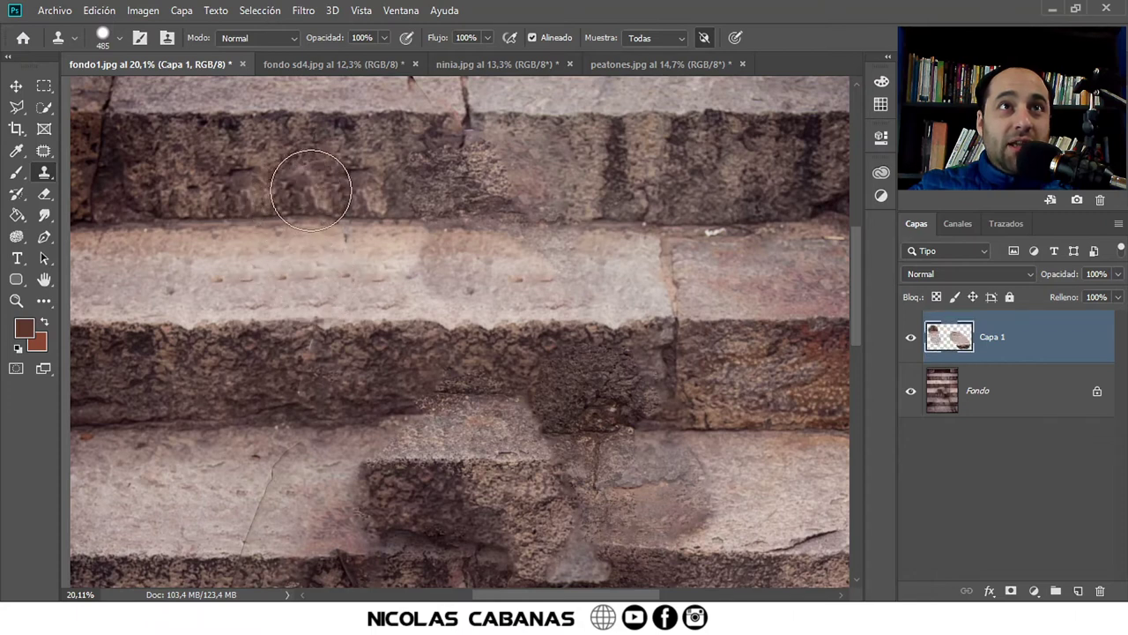
left_click_drag(433, 162, 474, 322)
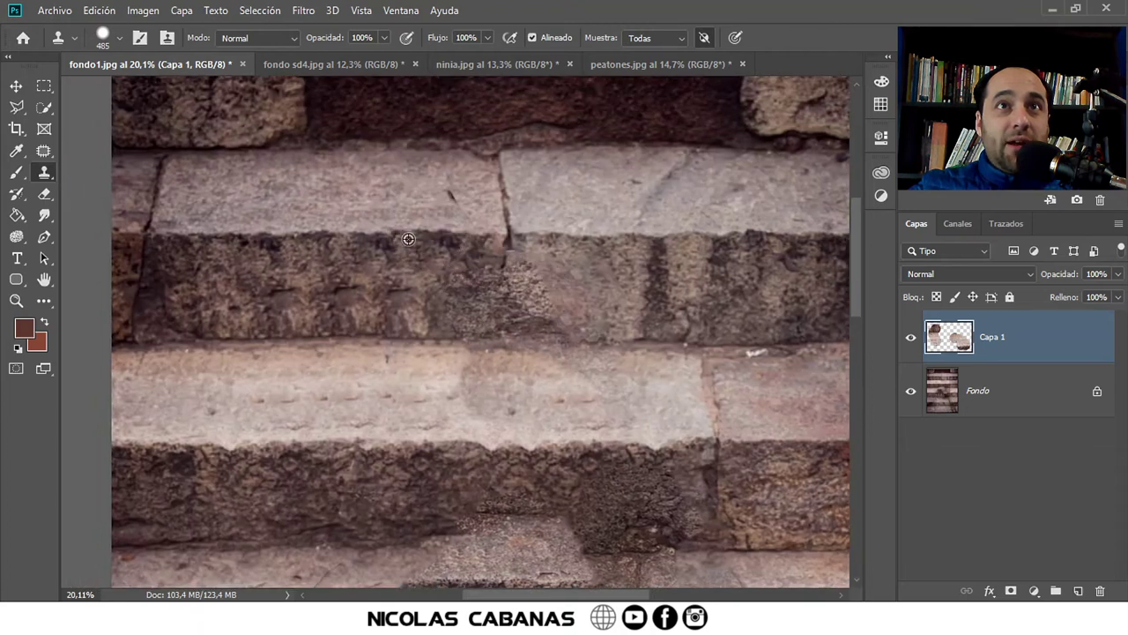
left_click(384, 231, "alt")
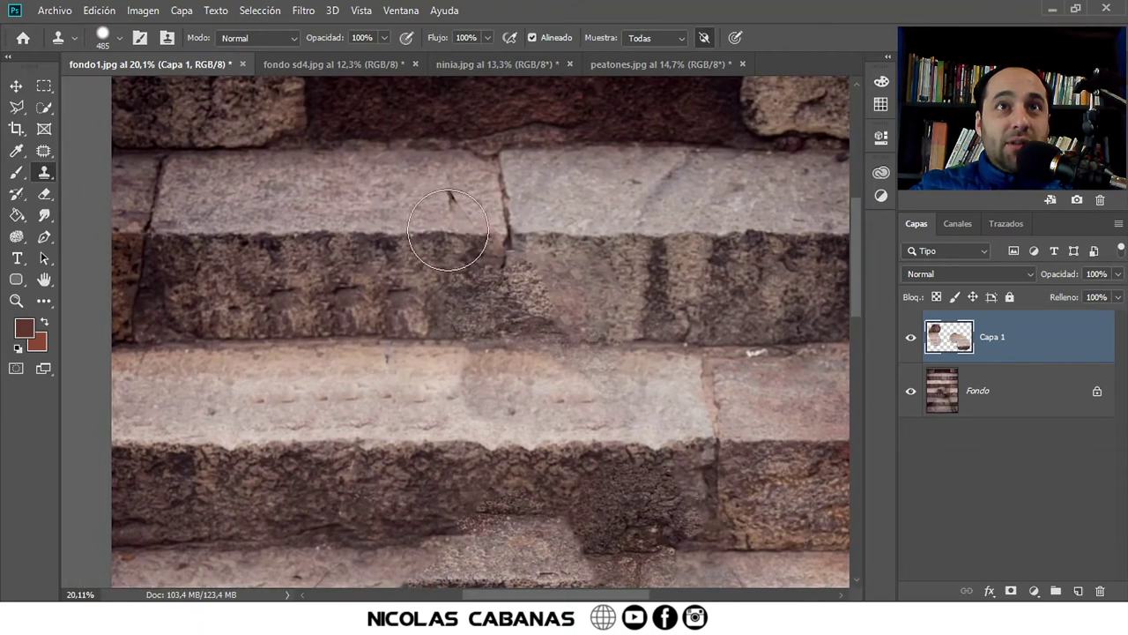
left_click_drag(453, 223, 481, 282)
mouse_move(562, 283)
left_mouse_down()
mouse_move(550, 274)
mouse_move(547, 309)
left_mouse_up()
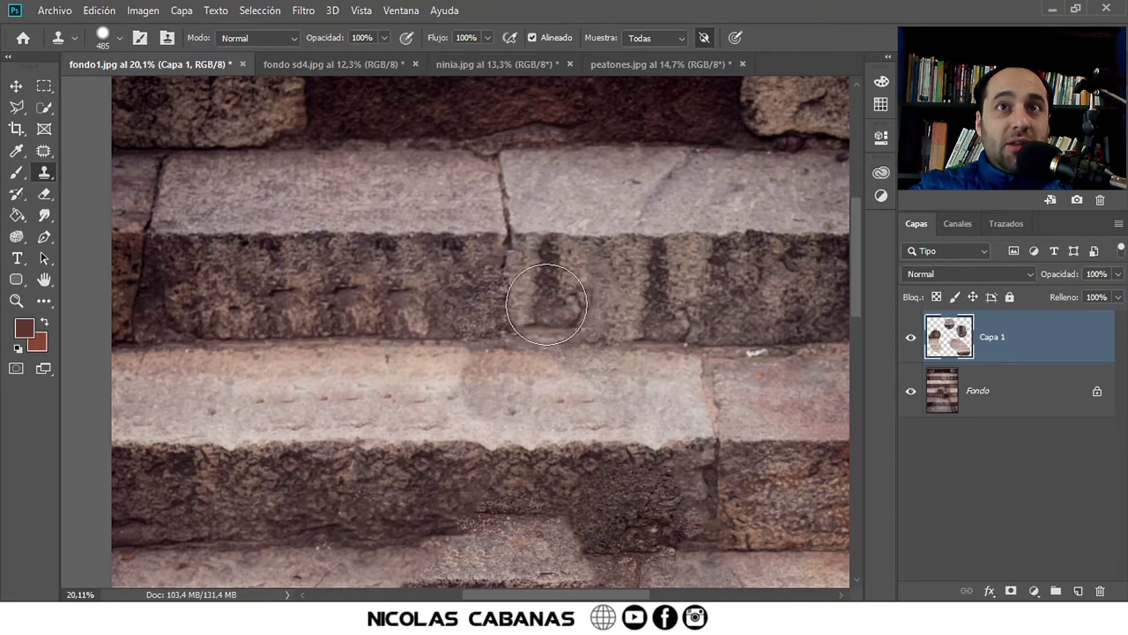
Resample lower stone, clone over the light step surface, and undo the lighter patch.
left_click(650, 336, "alt")
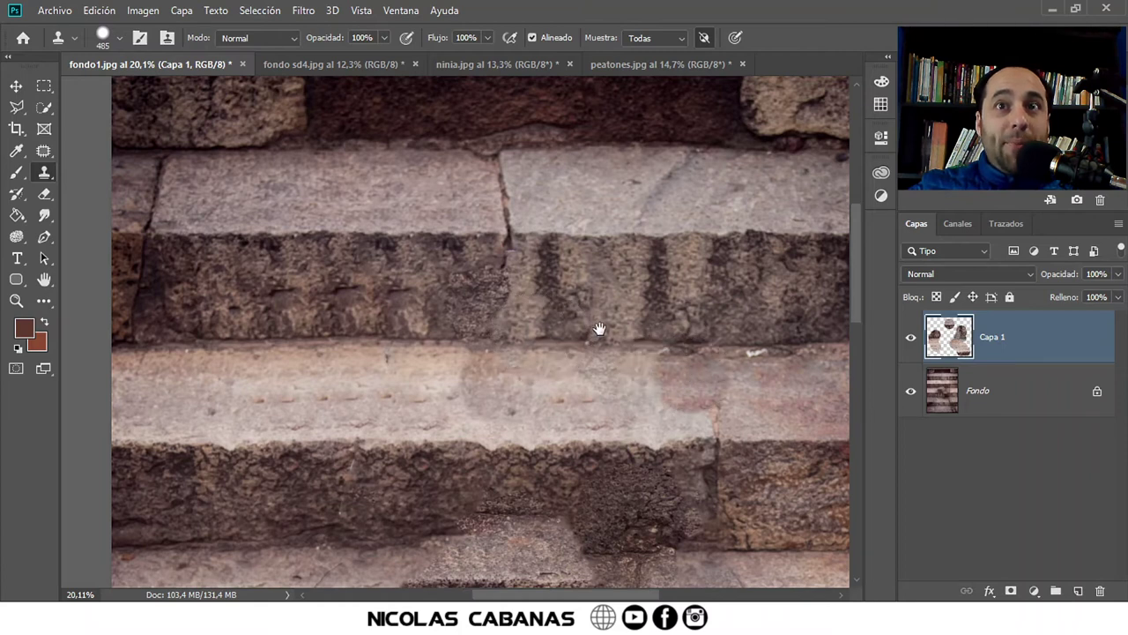
scroll(599, 327, "down", 2)
scroll(600, 327, "right", 2)
left_click(322, 367, "alt")
left_click_drag(428, 352, 418, 345)
key("ctrl+z")
mouse_move(513, 399)
left_mouse_down()
mouse_move(433, 232)
mouse_move(552, 307)
mouse_move(705, 335)
mouse_move(298, 343)
mouse_move(339, 327)
left_mouse_up()
Clone dark and light stone over the figure's outline, undoing a misplaced patch.
left_click_drag(499, 318, 499, 259)
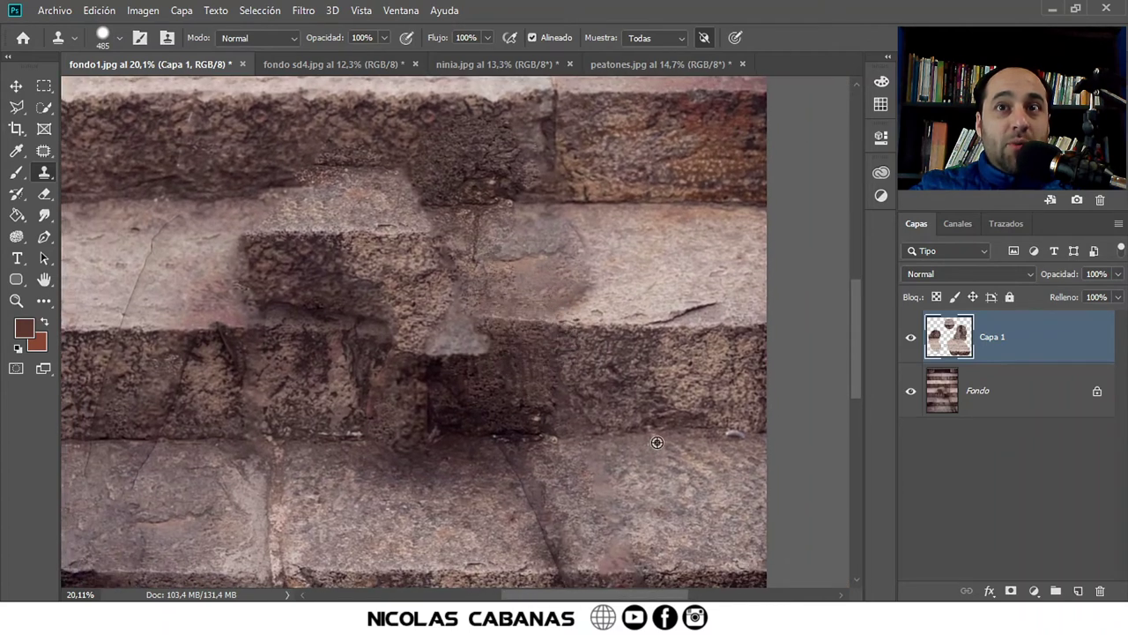
left_click_drag(418, 243, 494, 259)
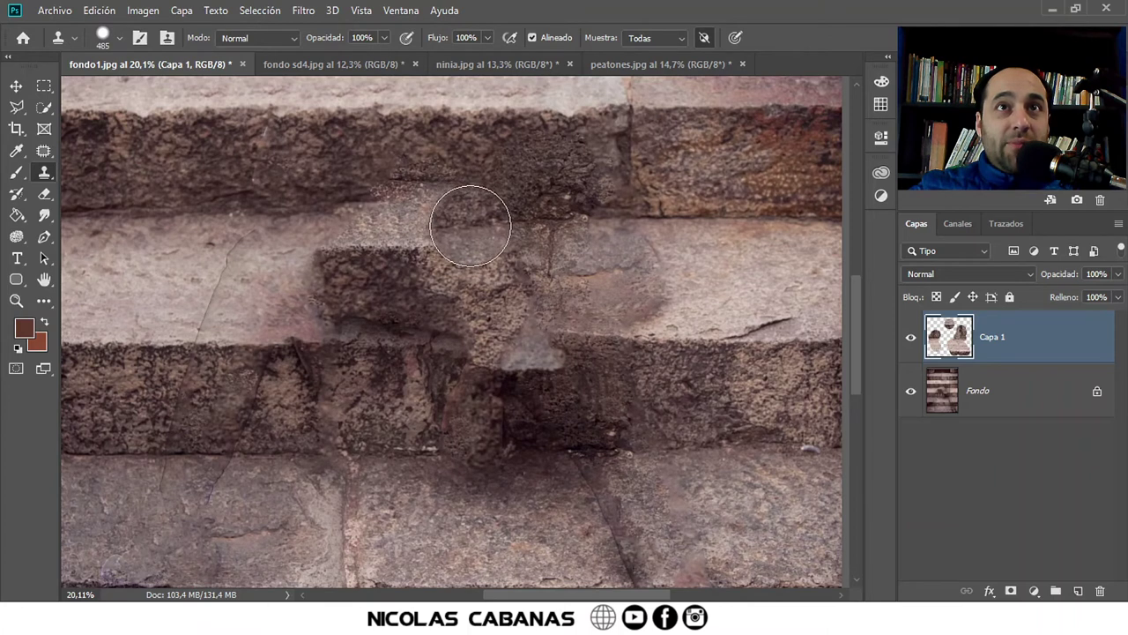
mouse_move(468, 219)
left_mouse_down()
mouse_move(441, 202)
mouse_move(422, 214)
mouse_move(373, 202)
mouse_move(417, 231)
left_mouse_up()
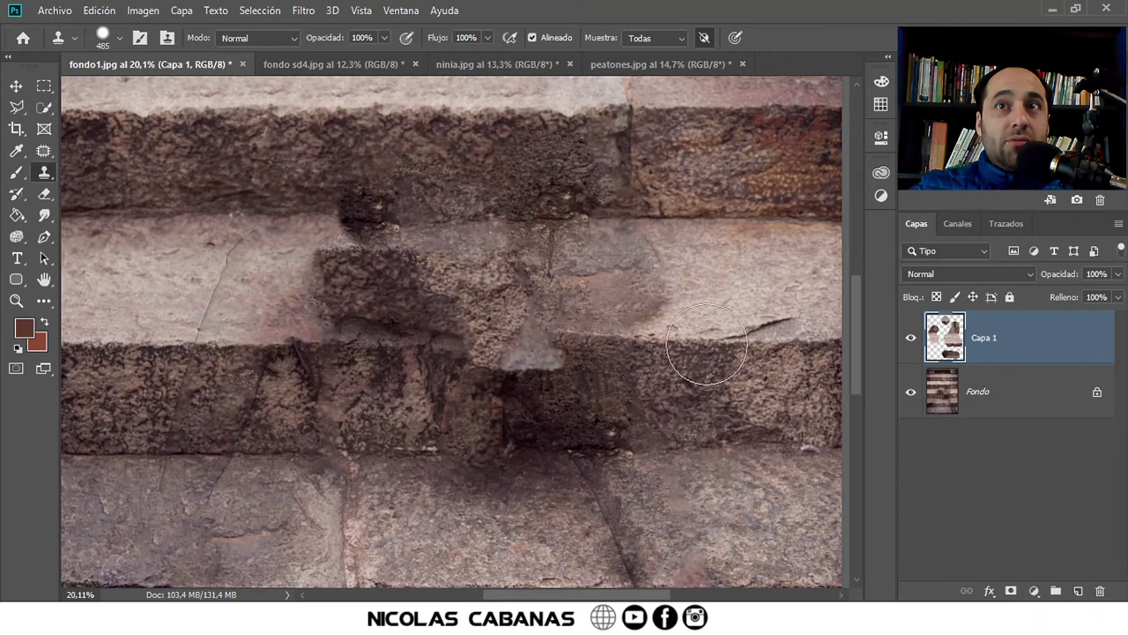
scroll(179, 323, "left", 3)
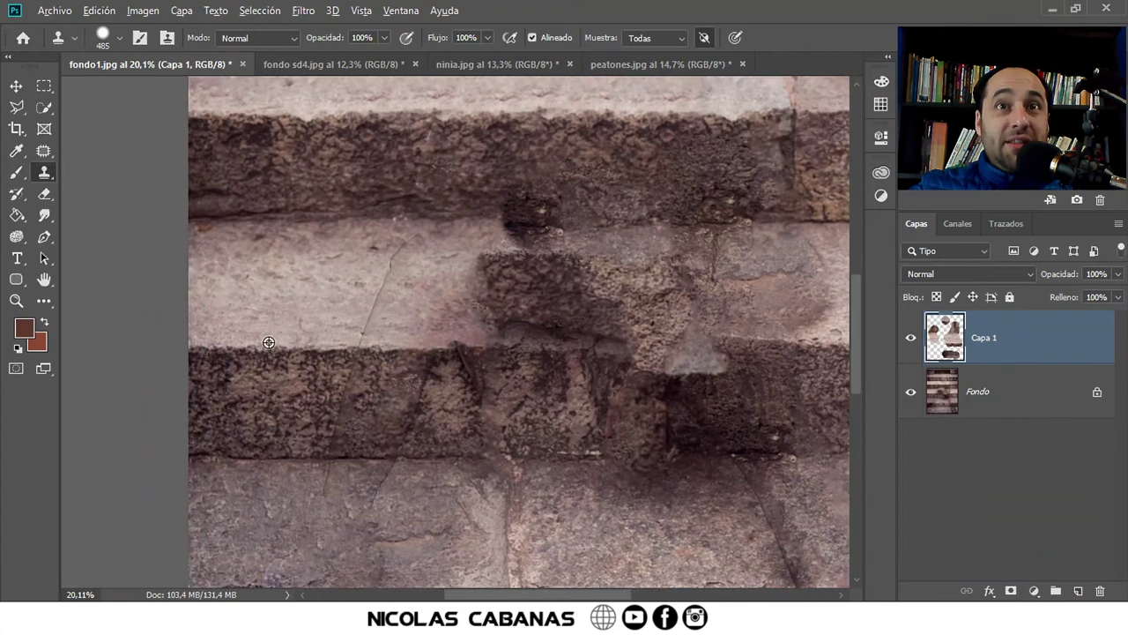
mouse_move(519, 341)
left_mouse_down()
mouse_move(517, 315)
mouse_move(491, 307)
mouse_move(476, 323)
mouse_move(468, 290)
mouse_move(503, 277)
mouse_move(523, 315)
mouse_move(573, 230)
mouse_move(560, 336)
left_mouse_up()
mouse_move(630, 194)
left_mouse_down()
mouse_move(616, 249)
mouse_move(537, 369)
mouse_move(470, 281)
left_mouse_up()
left_click(594, 307)
key("ctrl+z")
Sample the lower crack and clone it along the upper stone edge, undoing the reddish patch.
left_click_drag(684, 481, 637, 340)
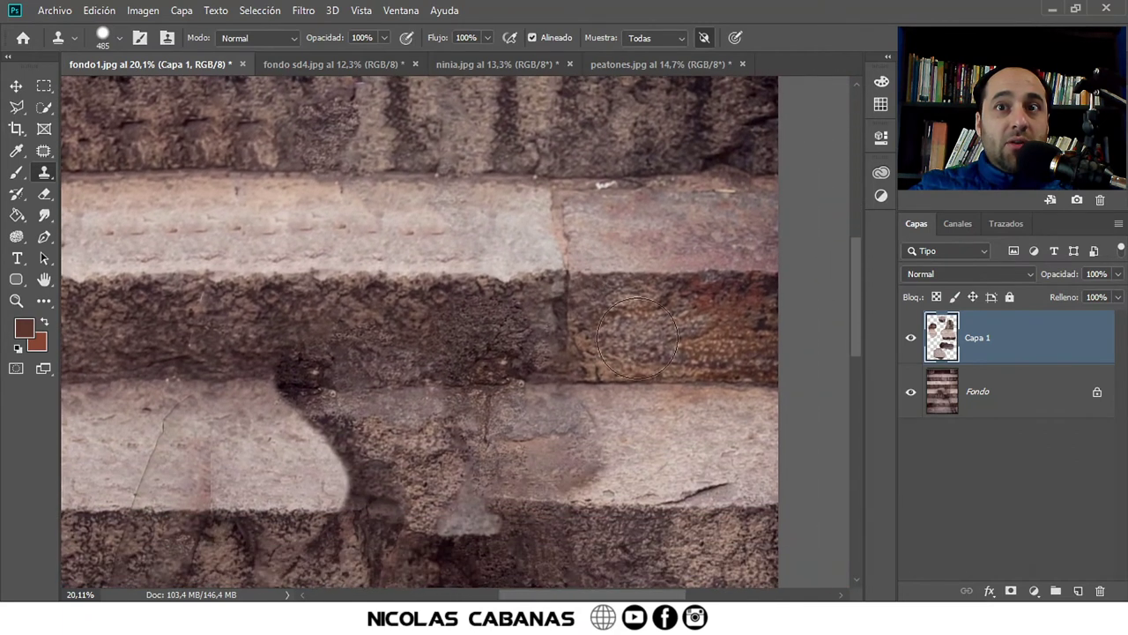
left_click(679, 500, "alt")
left_click(438, 267)
mouse_move(436, 277)
left_mouse_down()
mouse_move(373, 214)
mouse_move(374, 227)
left_mouse_up()
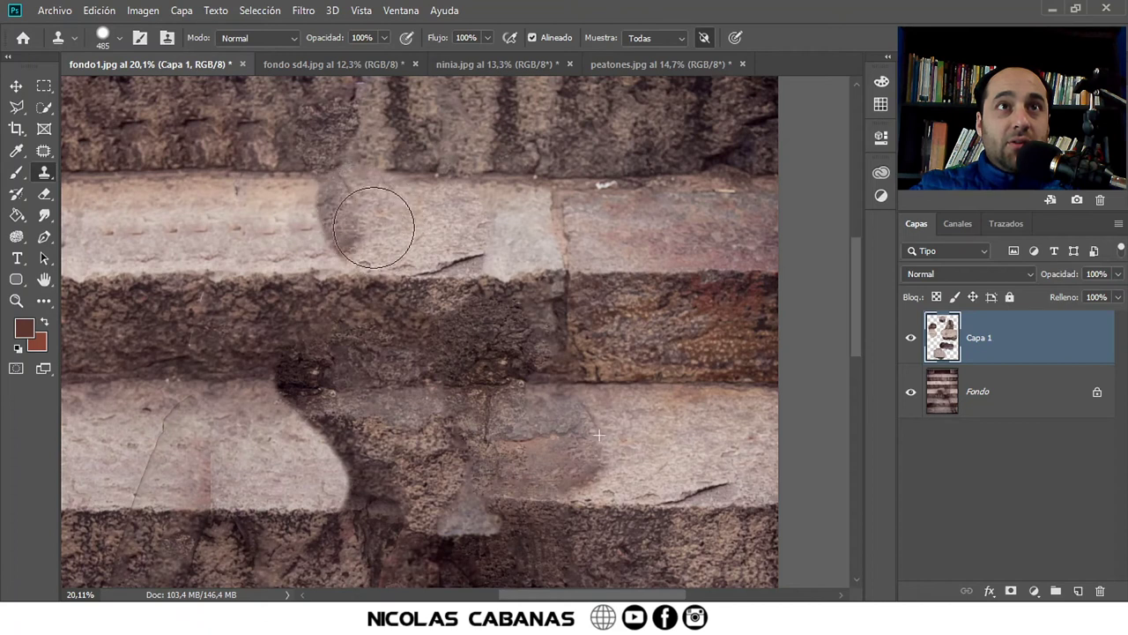
left_click(690, 271, "alt")
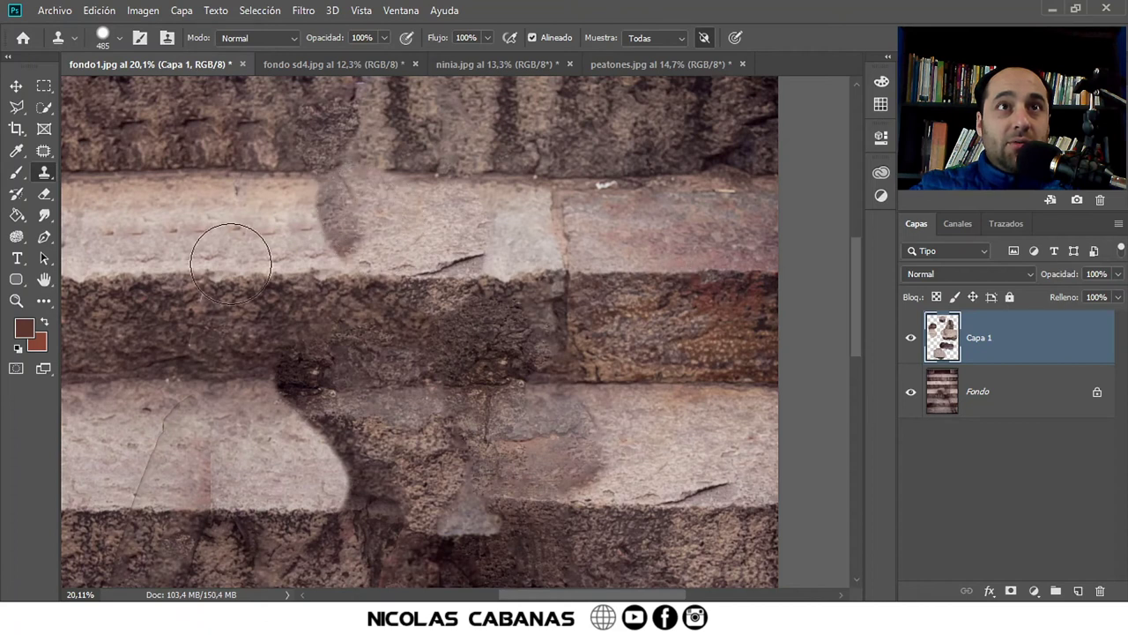
scroll(322, 258, "left", 3)
left_click_drag(405, 259, 410, 268)
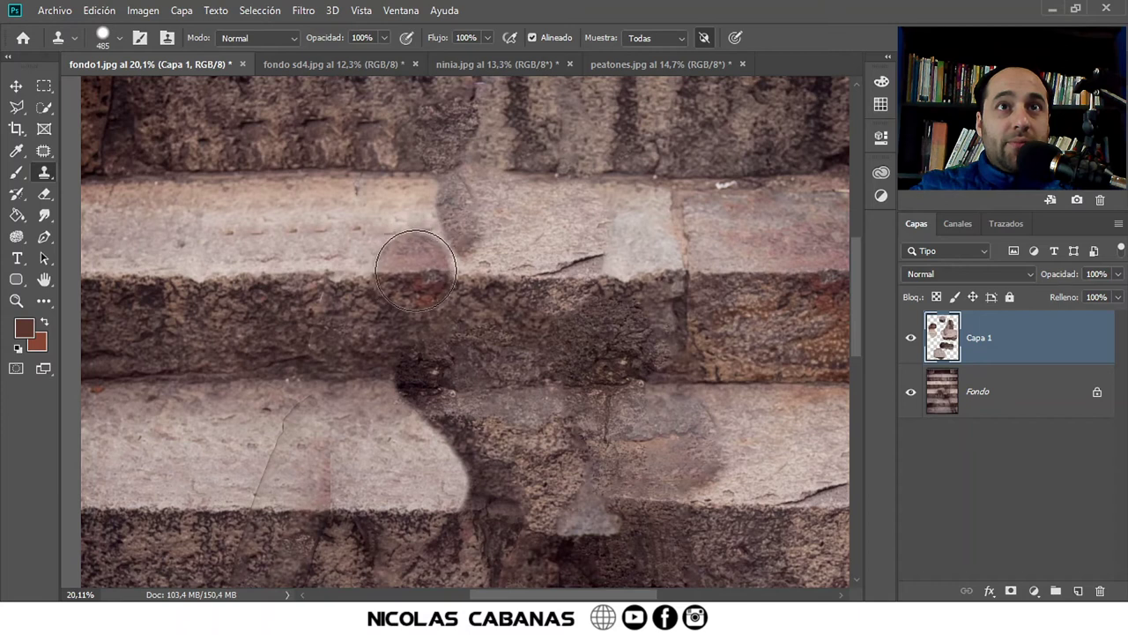
key("ctrl+z")
Paint over the dark smudge on the upper stone and blend it from a new source.
scroll(465, 303, "left", 2)
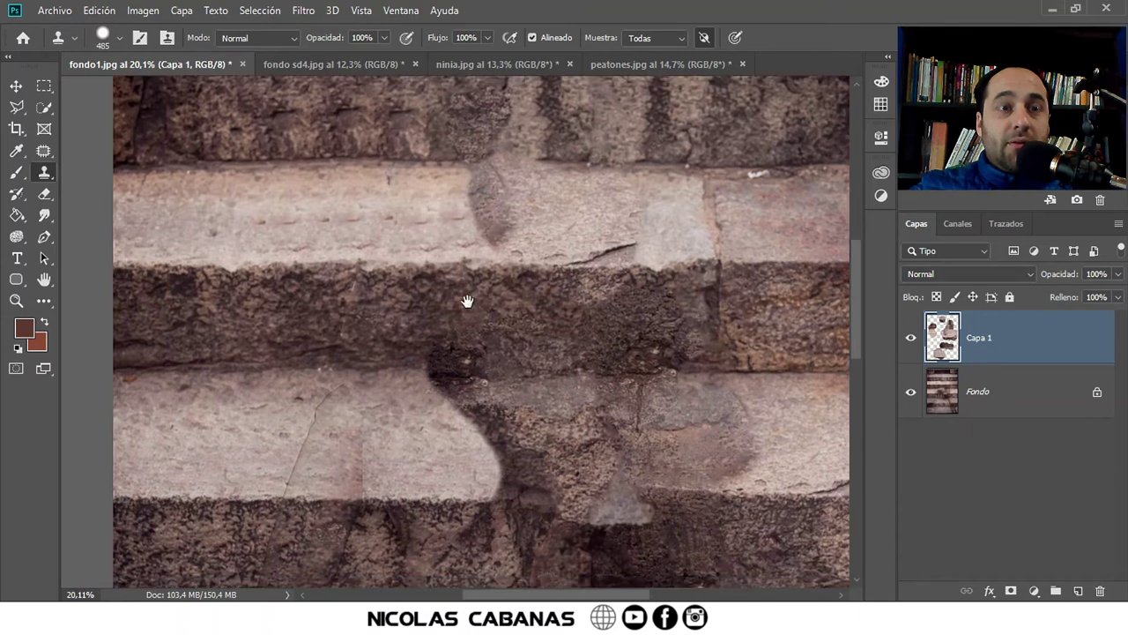
scroll(353, 397, "down", 1)
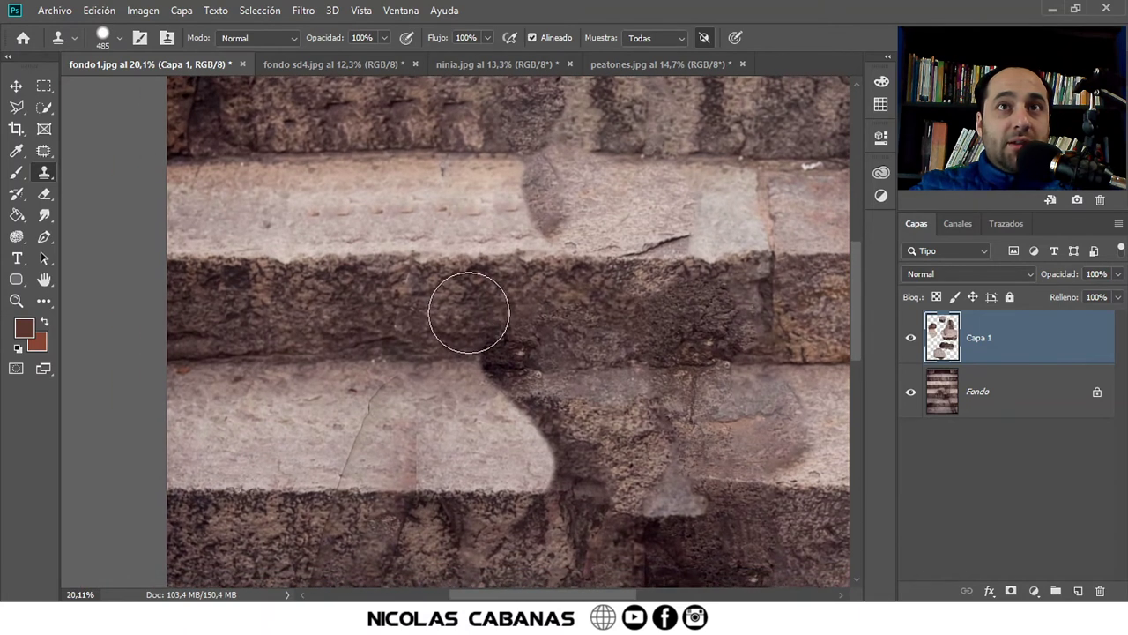
mouse_move(499, 237)
left_mouse_down()
mouse_move(497, 195)
mouse_move(449, 264)
mouse_move(457, 187)
left_mouse_up()
left_click(232, 487, "alt")
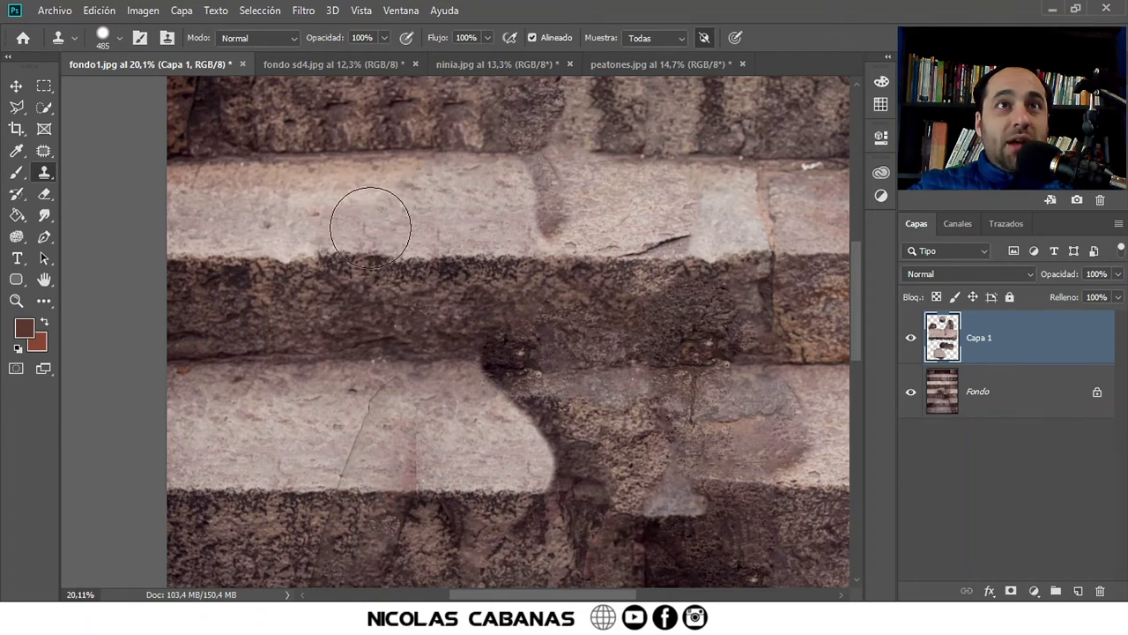
Set the clone brush hardness to 51% and restamp stone texture along the upper step edge.
right_click(413, 226)
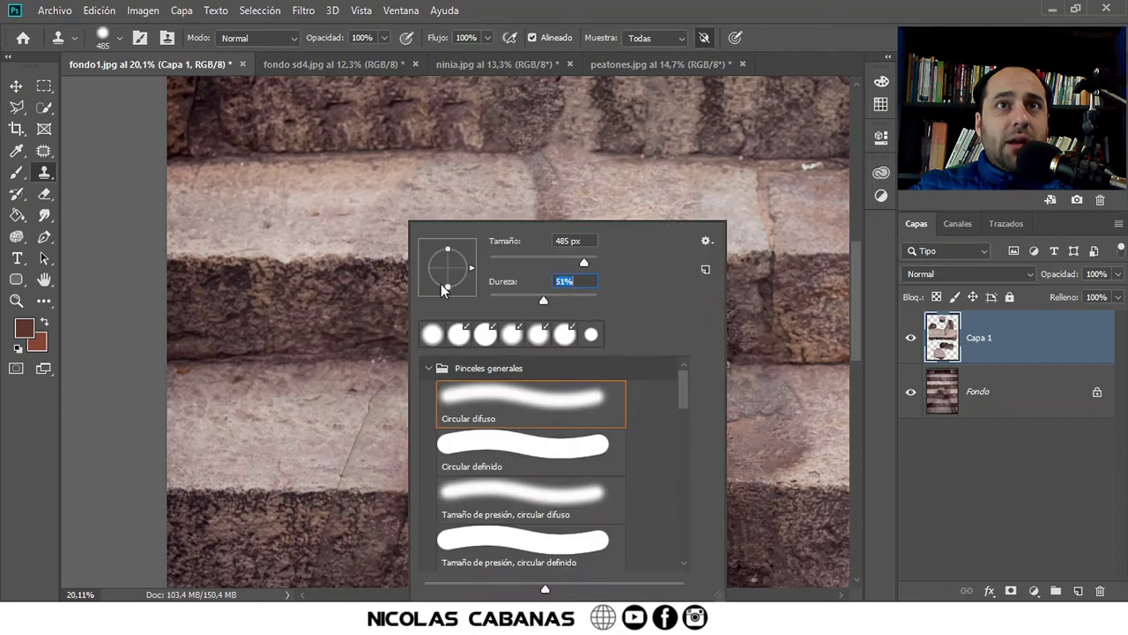
key("Return")
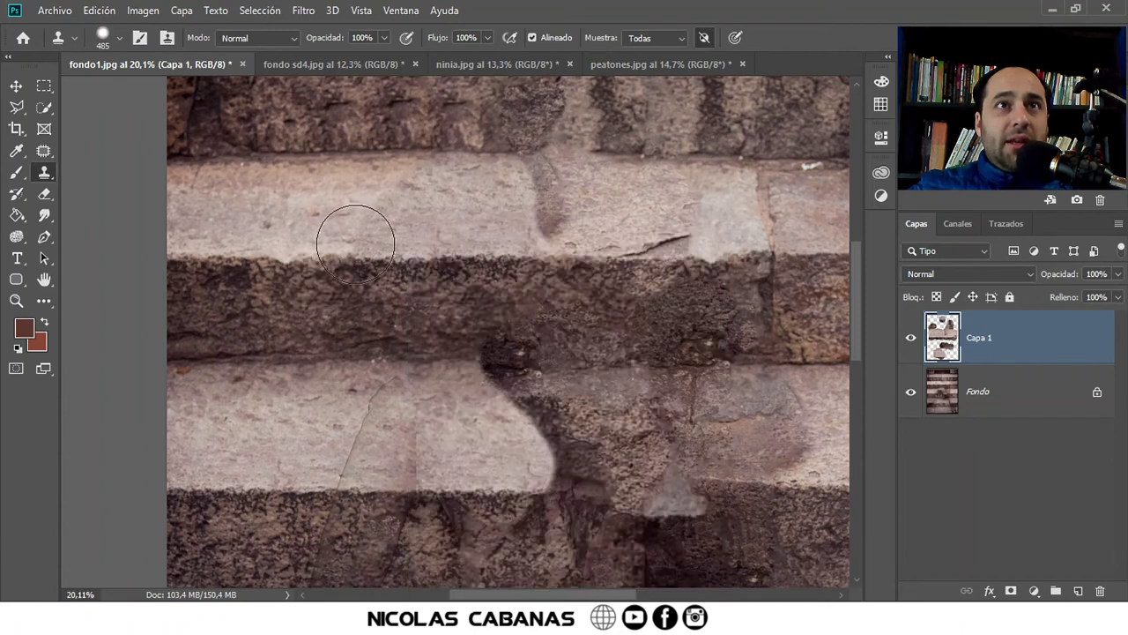
left_click(355, 244)
key("ctrl+z")
left_click(242, 492, "alt")
left_click(340, 251)
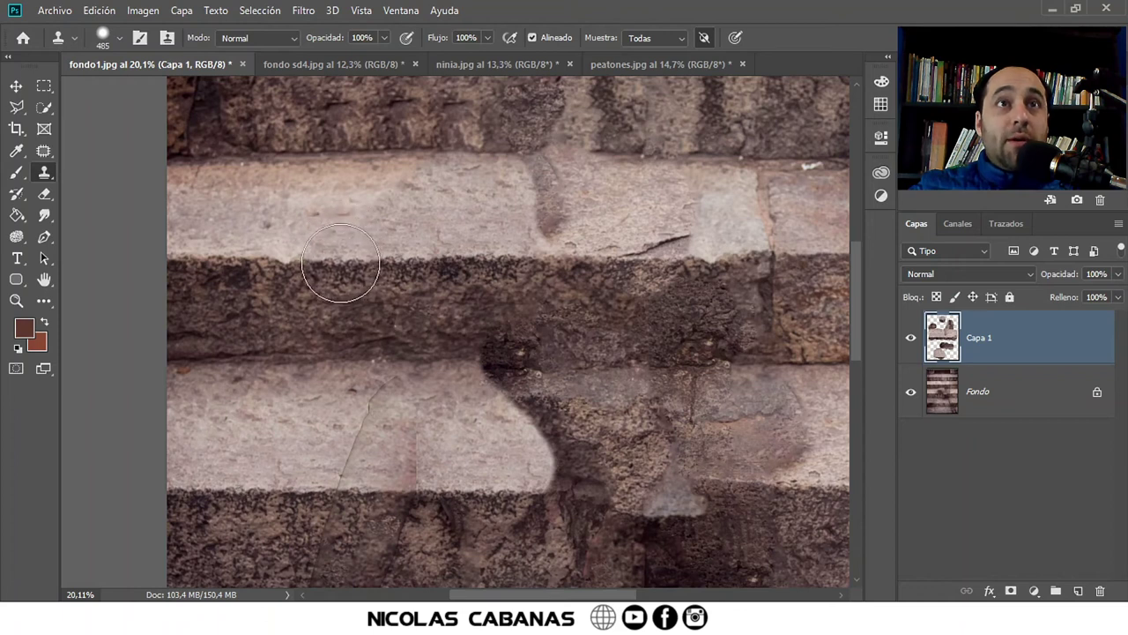
left_click_drag(399, 205, 402, 194)
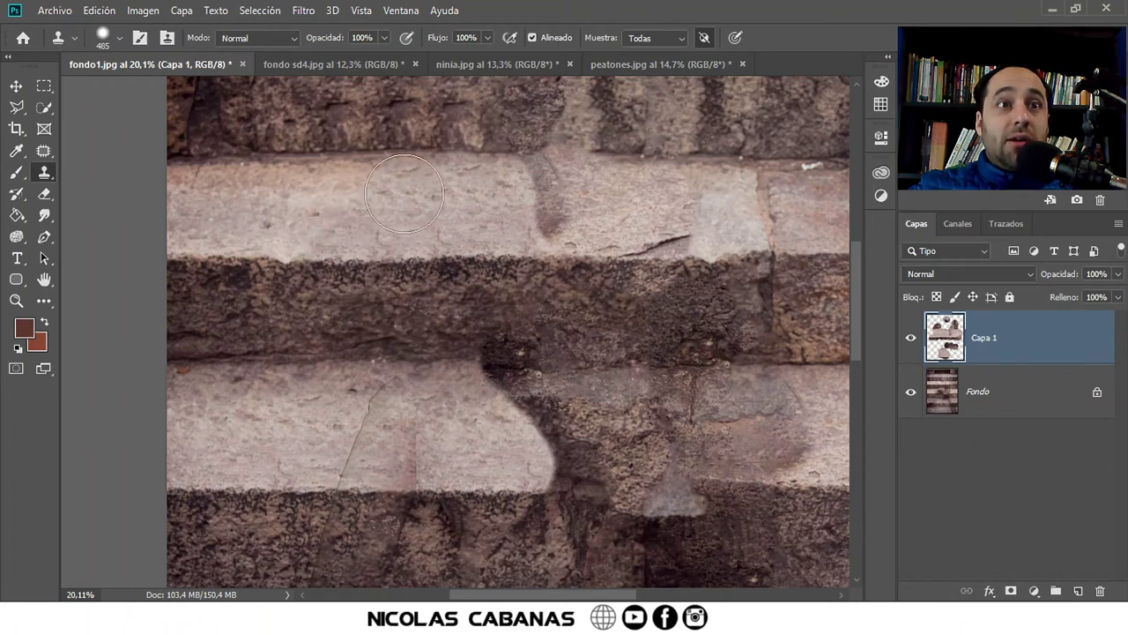
Toggle Capa 1's visibility to compare against the original, dismissing the hidden-layer error.
scroll(625, 375, "down", 1)
scroll(625, 375, "right", 2)
left_click(914, 338)
left_click(914, 338)
left_click(914, 339)
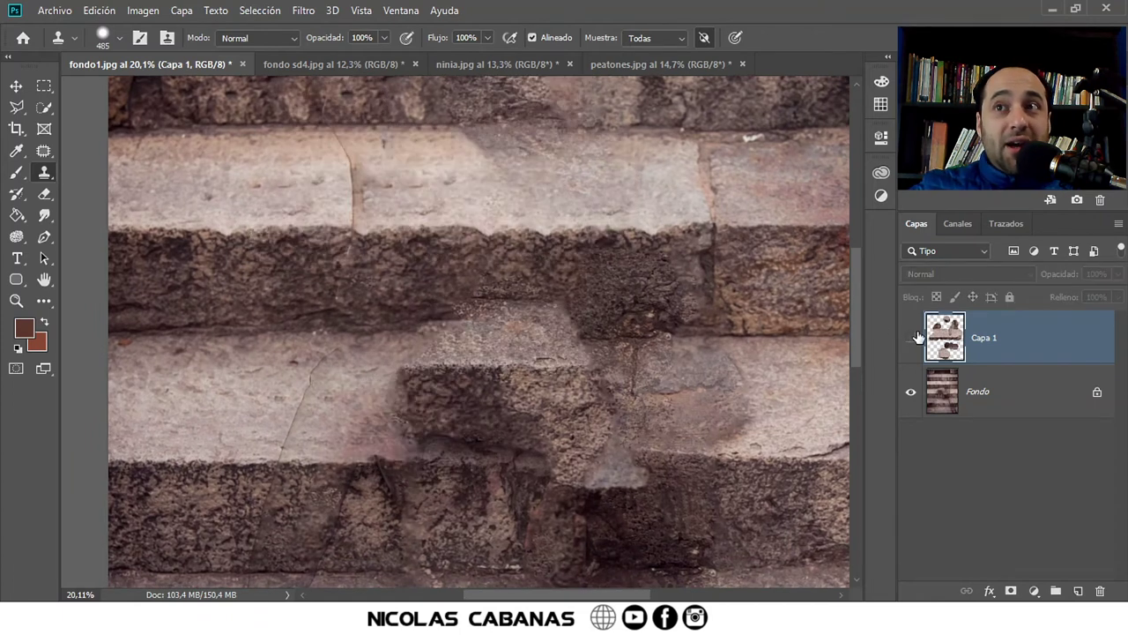
left_click(165, 464, "alt")
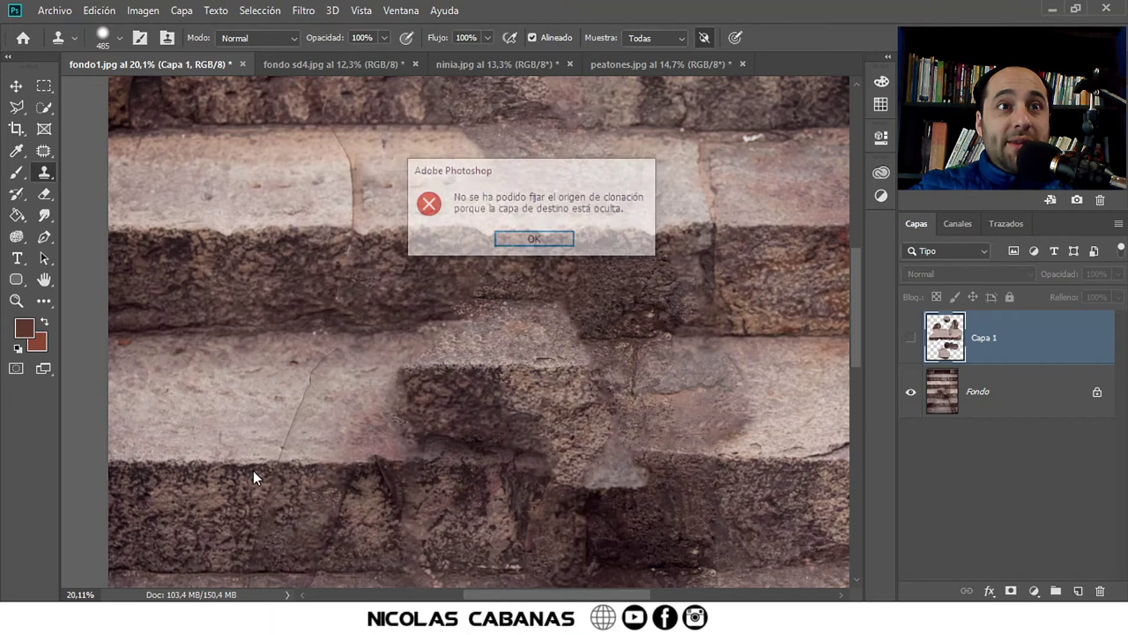
left_click(511, 246)
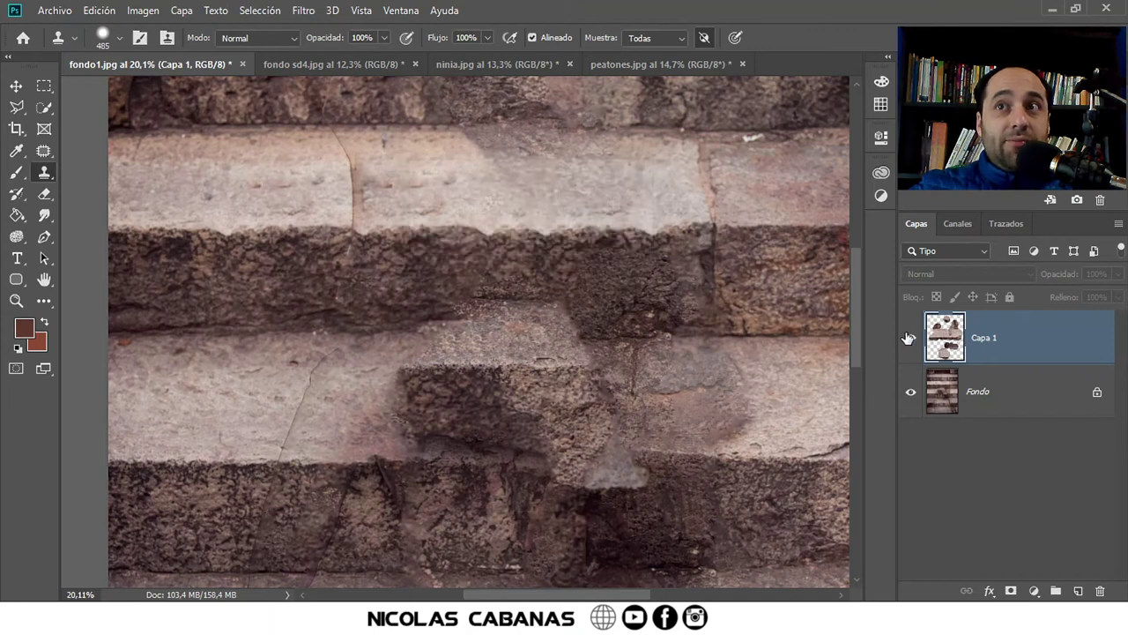
left_click(911, 338)
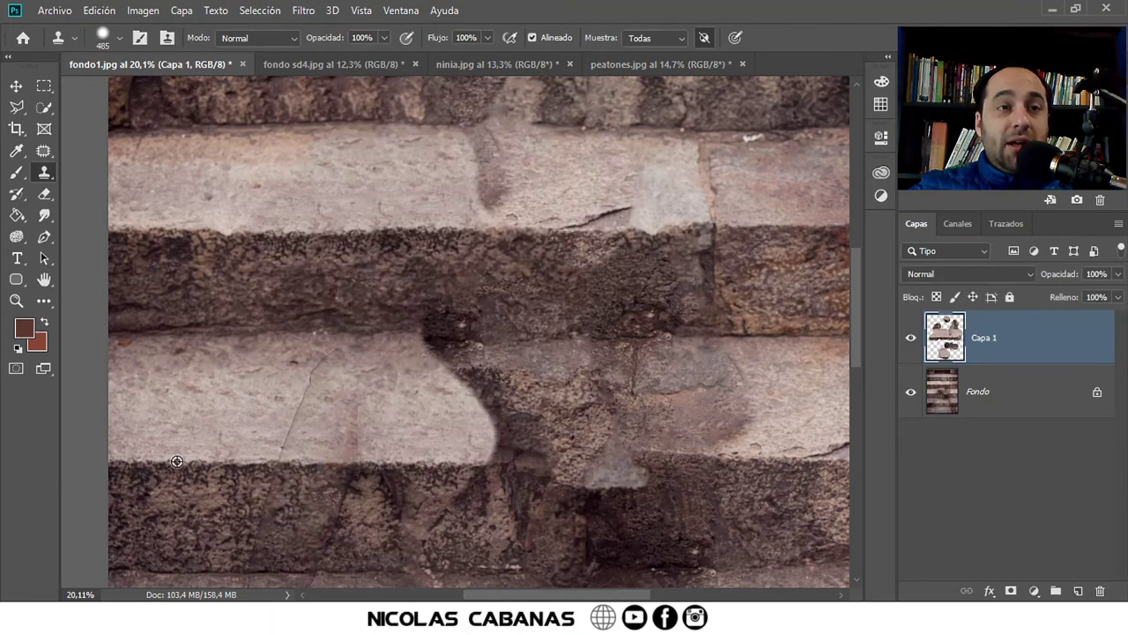
Clone stone texture over the crack in the light stone band.
mouse_move(263, 462)
left_mouse_down()
mouse_move(307, 382)
mouse_move(319, 381)
left_mouse_up()
mouse_move(284, 453)
left_mouse_down()
mouse_move(257, 425)
mouse_move(320, 431)
mouse_move(335, 367)
left_mouse_up()
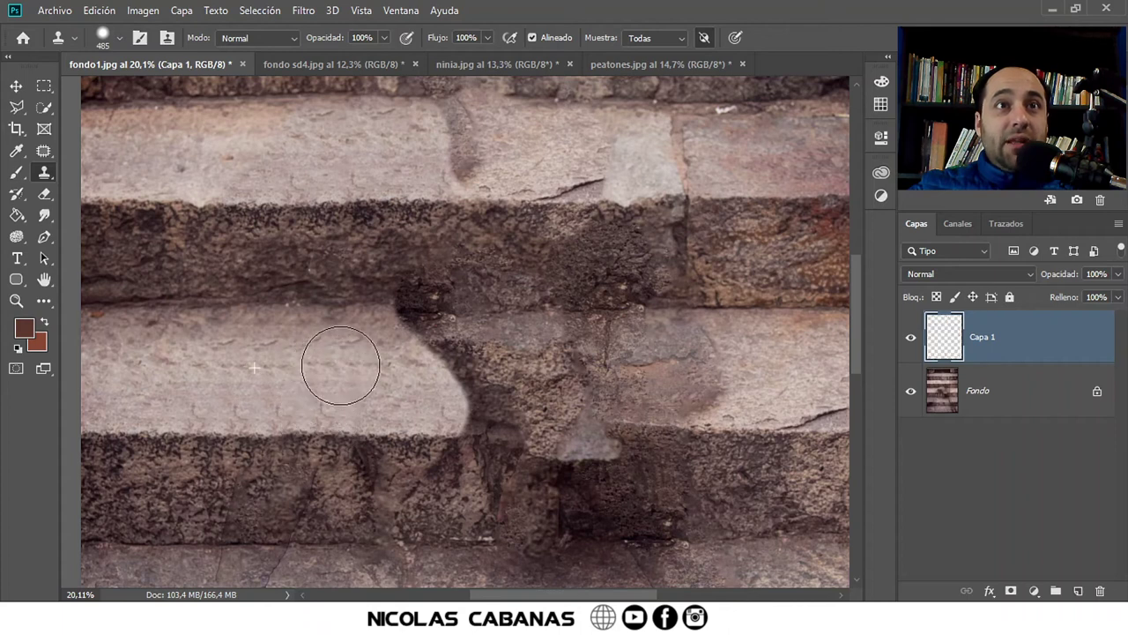
scroll(217, 380, "down", 1)
scroll(330, 481, "down", 1)
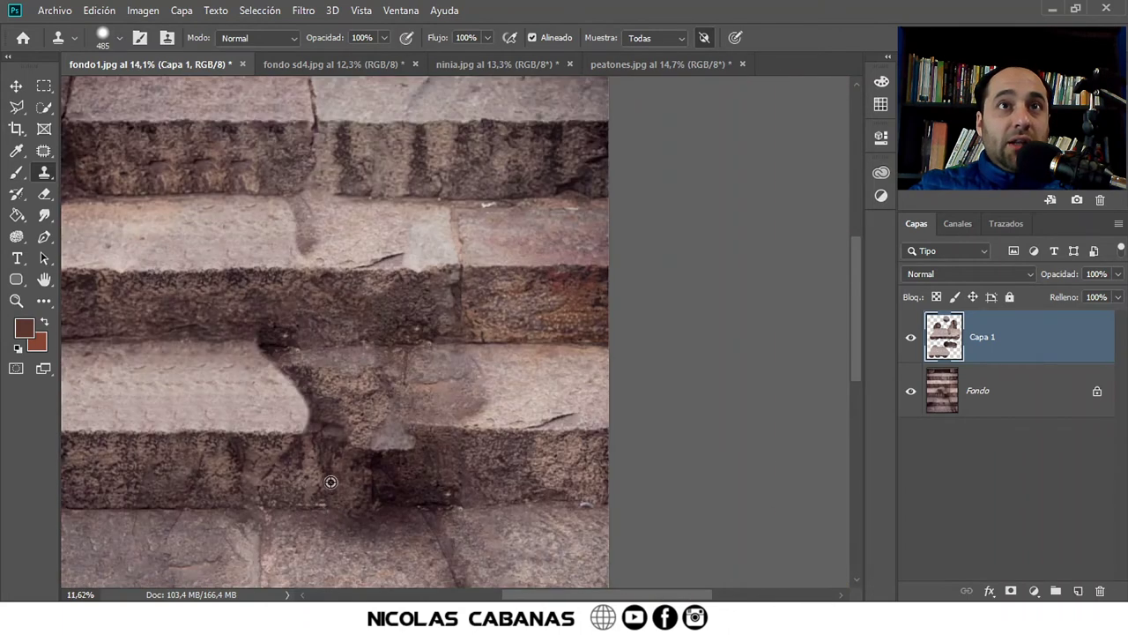
scroll(330, 481, "down", 1)
left_click_drag(413, 247, 444, 278)
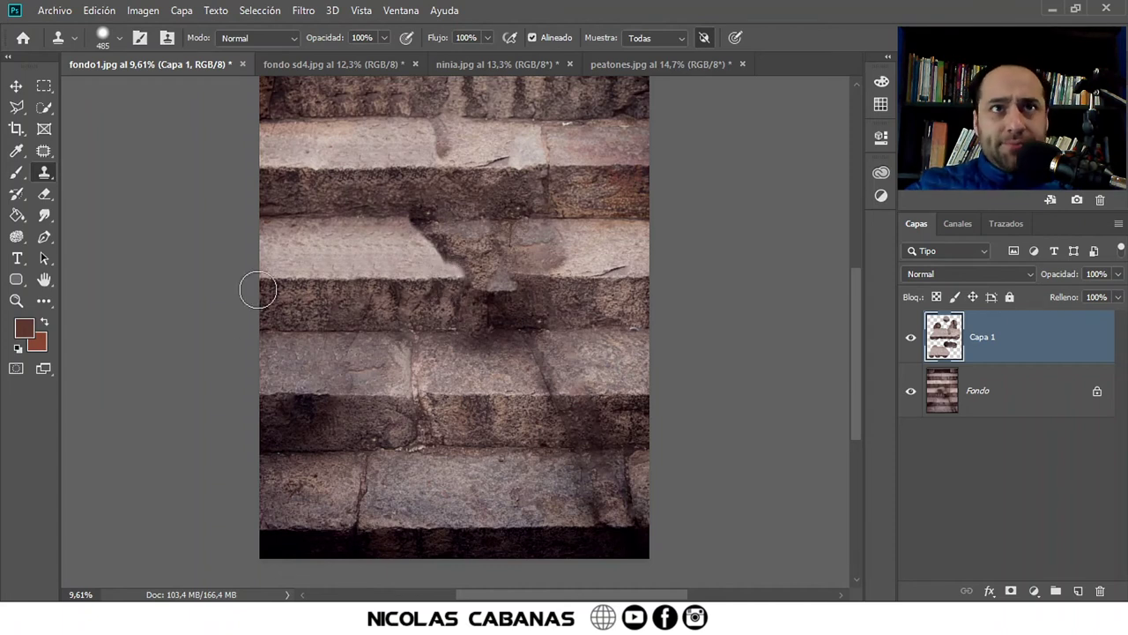
Replace the dark stripe and the man's leftover shadow on the lower step with cloned stone.
left_click_drag(313, 318, 294, 342)
scroll(503, 263, "up", 2)
mouse_move(592, 340)
left_mouse_down()
mouse_move(497, 380)
mouse_move(529, 335)
mouse_move(424, 216)
mouse_move(458, 217)
left_mouse_up()
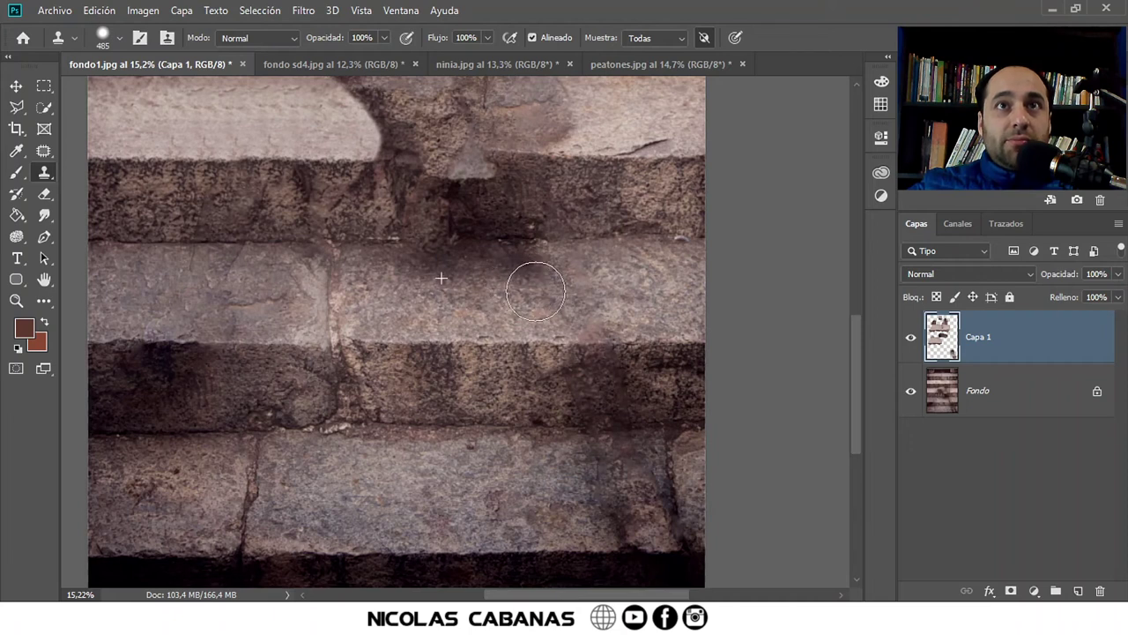
scroll(600, 295, "up", 3)
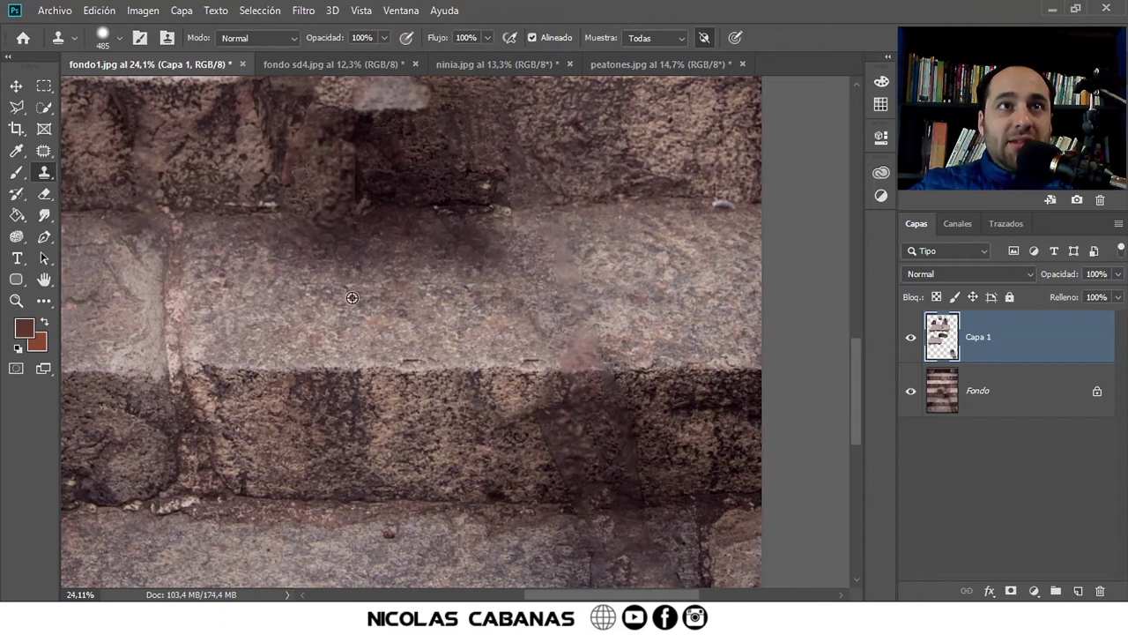
left_click_drag(549, 320, 551, 352)
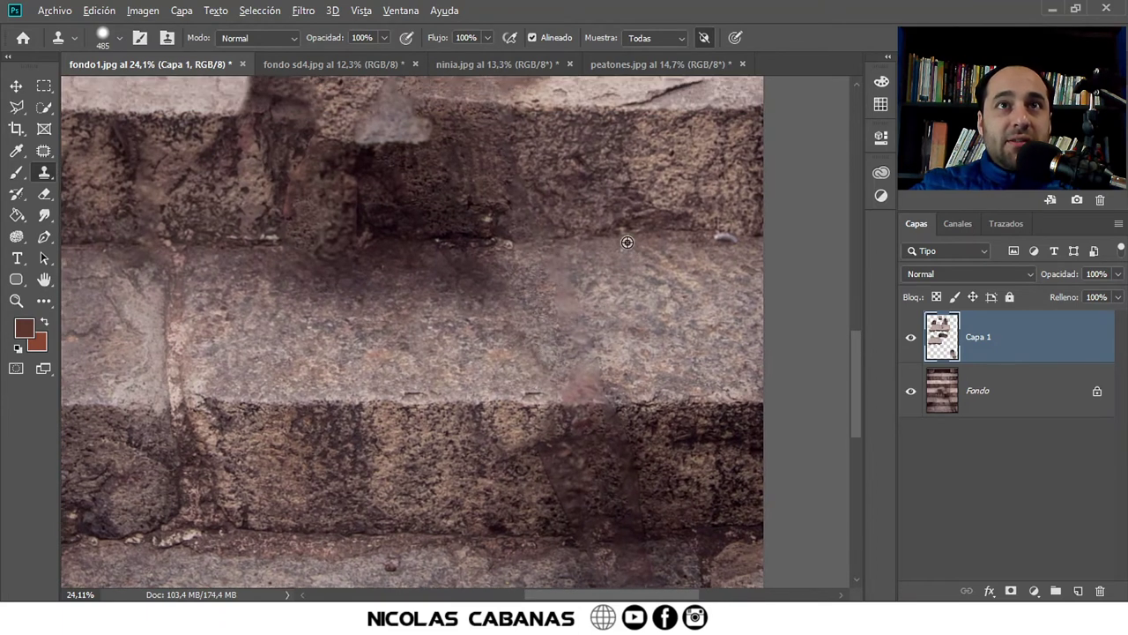
left_click_drag(368, 236, 386, 245)
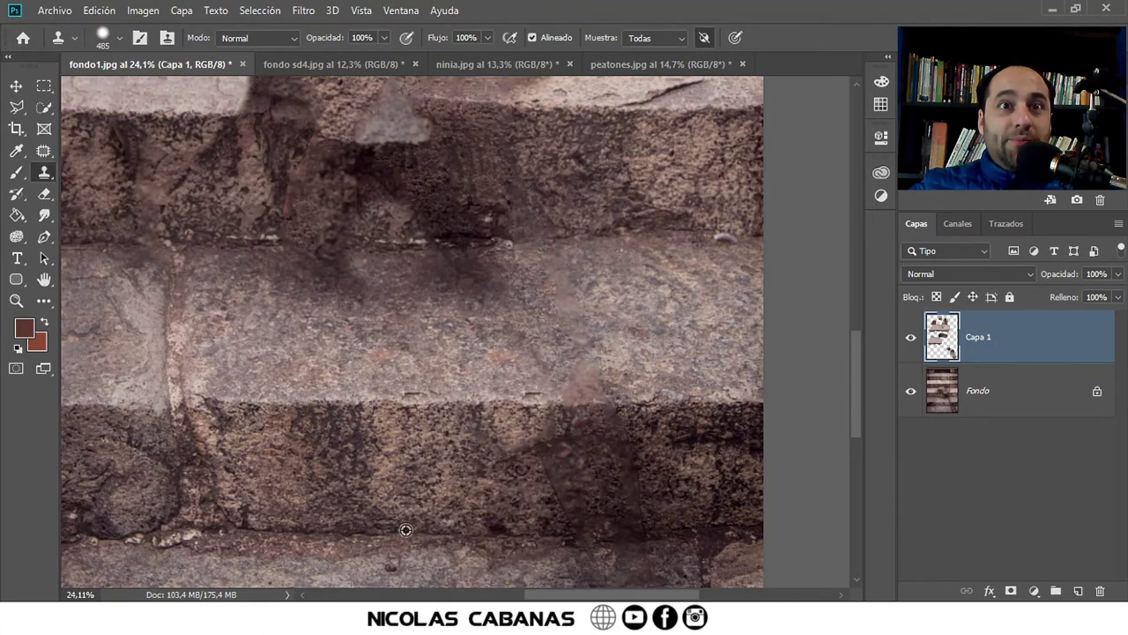
mouse_move(453, 268)
left_mouse_down()
mouse_move(431, 239)
mouse_move(415, 466)
left_mouse_up()
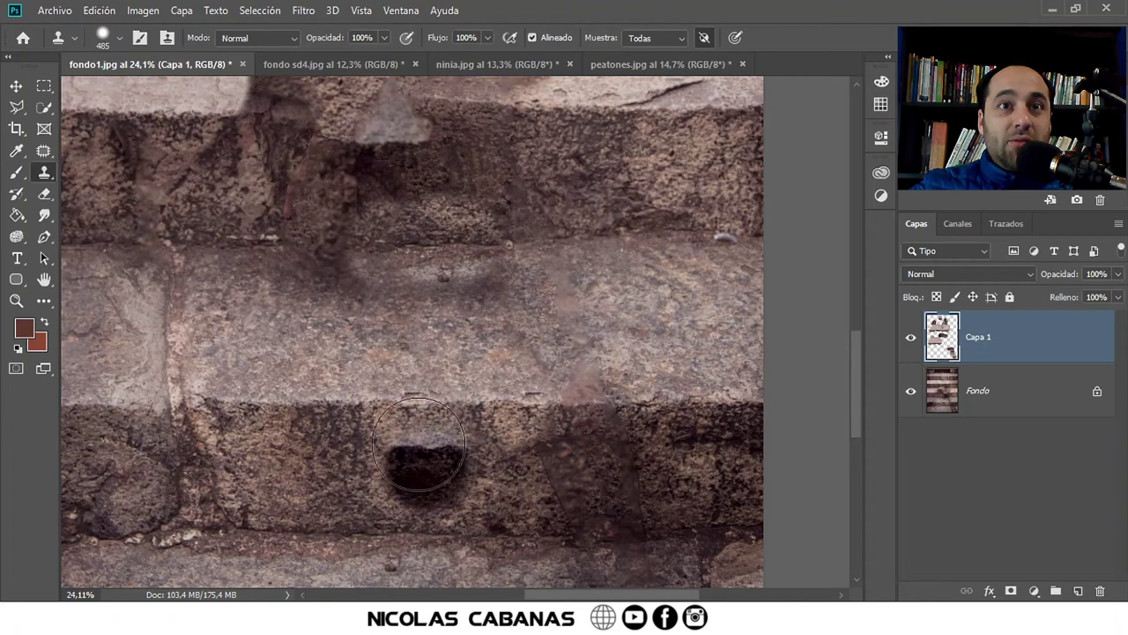
mouse_move(430, 303)
left_mouse_down()
mouse_move(492, 401)
mouse_move(462, 426)
left_mouse_up()
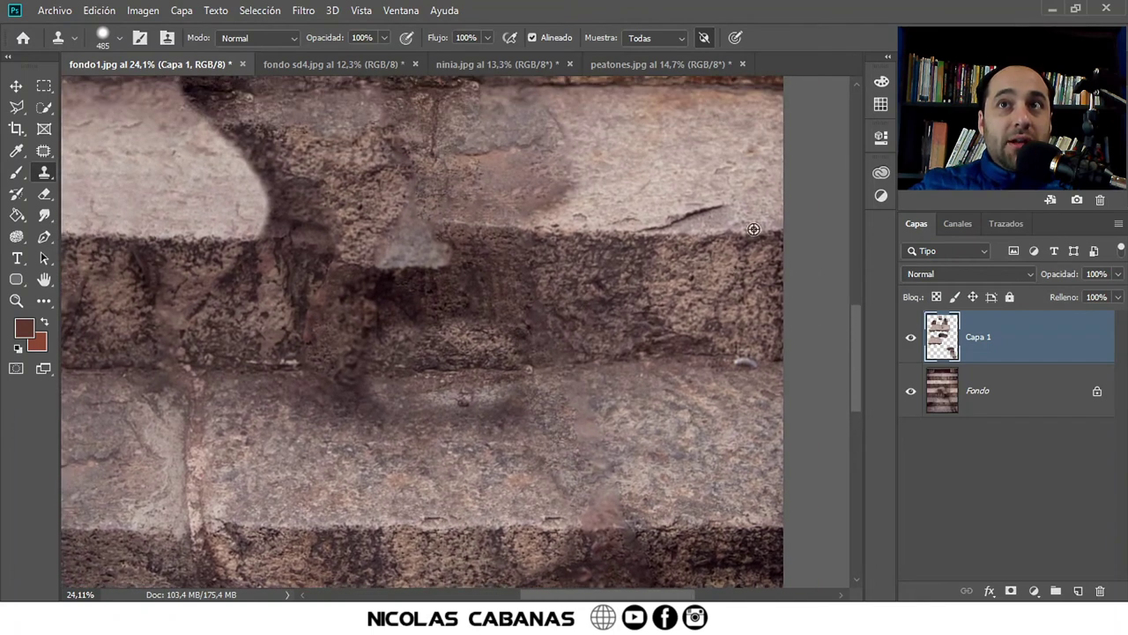
left_click_drag(468, 237, 299, 237)
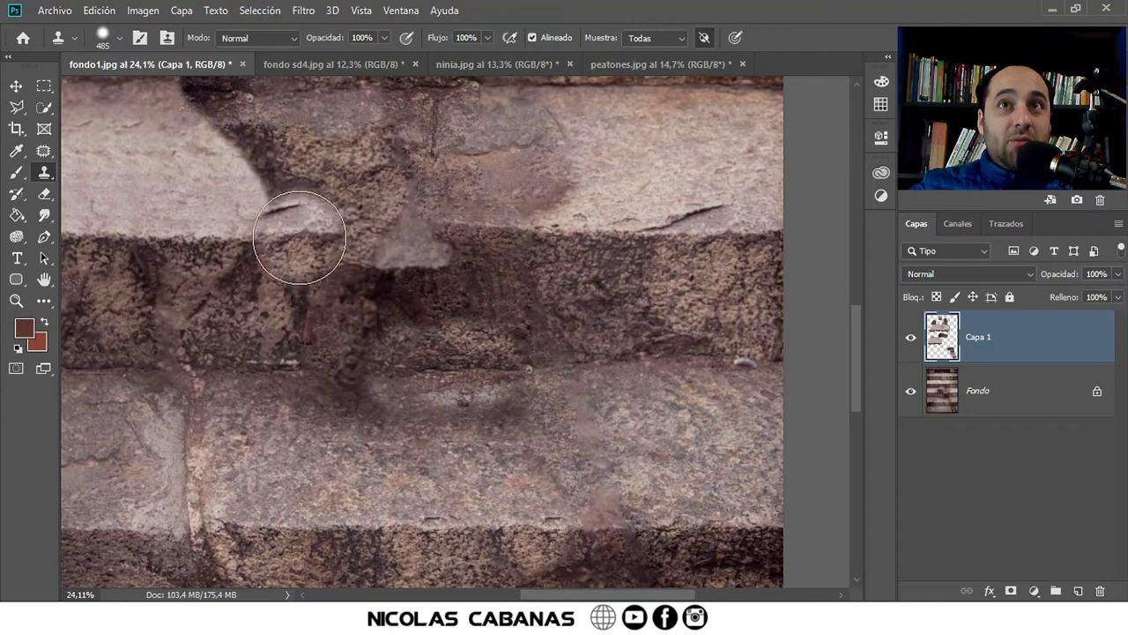
Lighten the dark shadows near the step edge along the brick band.
mouse_move(264, 235)
left_mouse_down()
mouse_move(476, 239)
mouse_move(652, 261)
mouse_move(540, 270)
mouse_move(549, 252)
mouse_move(665, 255)
left_mouse_up()
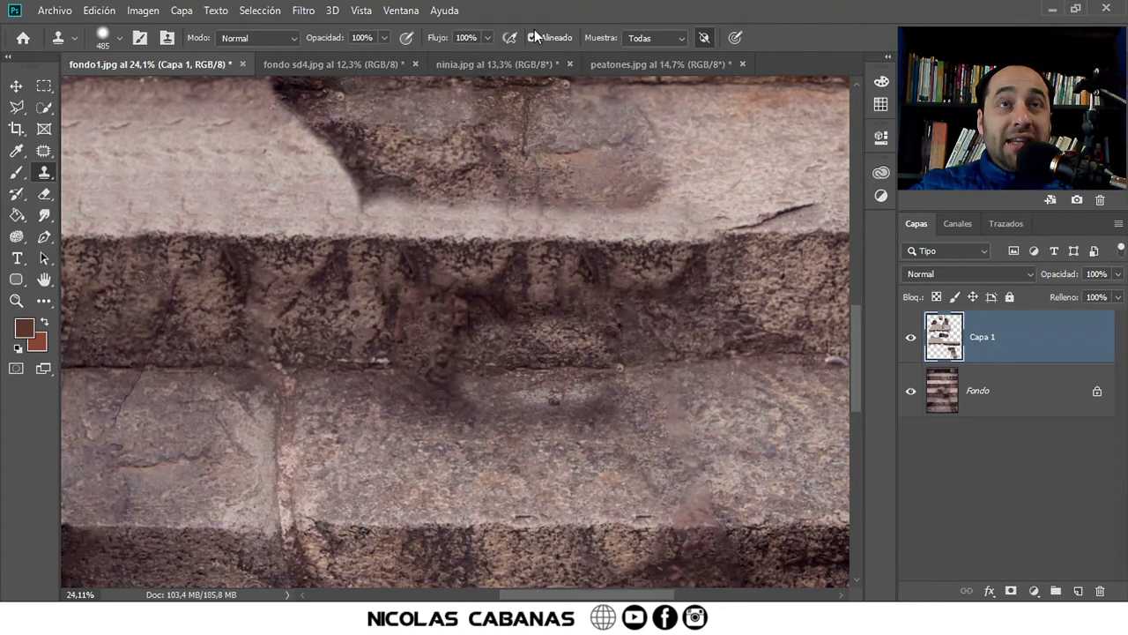
left_click_drag(327, 331, 506, 331)
mouse_move(529, 395)
left_mouse_down()
mouse_move(597, 432)
mouse_move(418, 449)
mouse_move(290, 370)
left_mouse_up()
mouse_move(701, 469)
left_mouse_down()
mouse_move(635, 462)
mouse_move(650, 469)
mouse_move(559, 479)
mouse_move(446, 333)
mouse_move(577, 335)
left_mouse_up()
Cover the dark triangular shadow and remaining spot on the brick row with cloned texture.
mouse_move(423, 357)
left_mouse_down()
mouse_move(433, 234)
mouse_move(315, 257)
left_mouse_up()
left_click(448, 289)
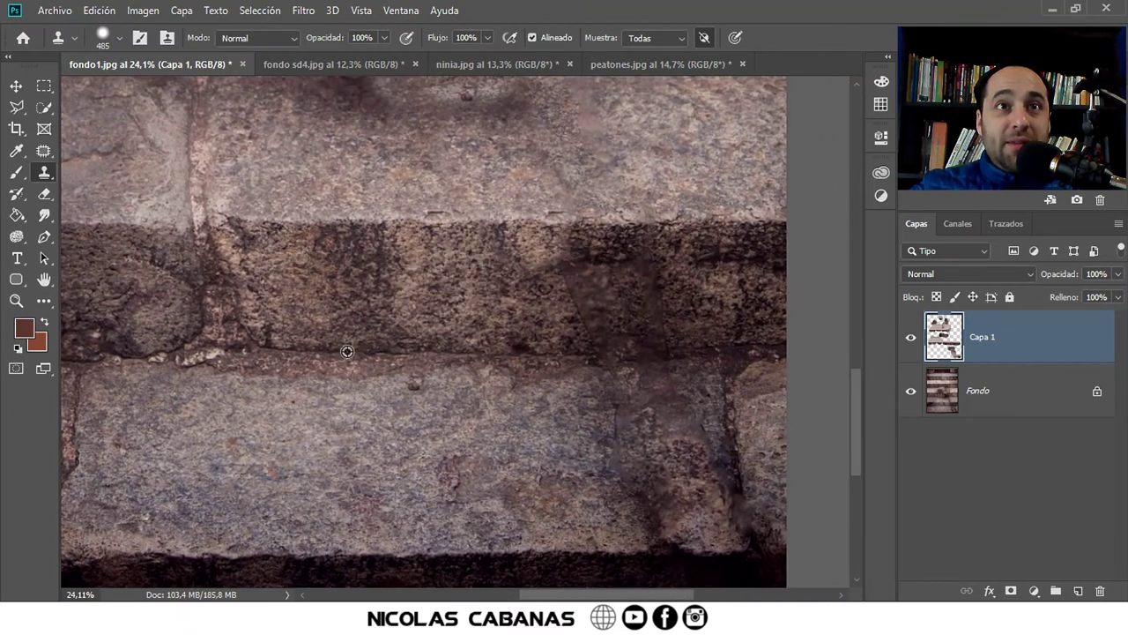
mouse_move(515, 359)
left_mouse_down()
mouse_move(605, 352)
mouse_move(587, 302)
mouse_move(623, 345)
mouse_move(650, 353)
mouse_move(637, 296)
left_mouse_up()
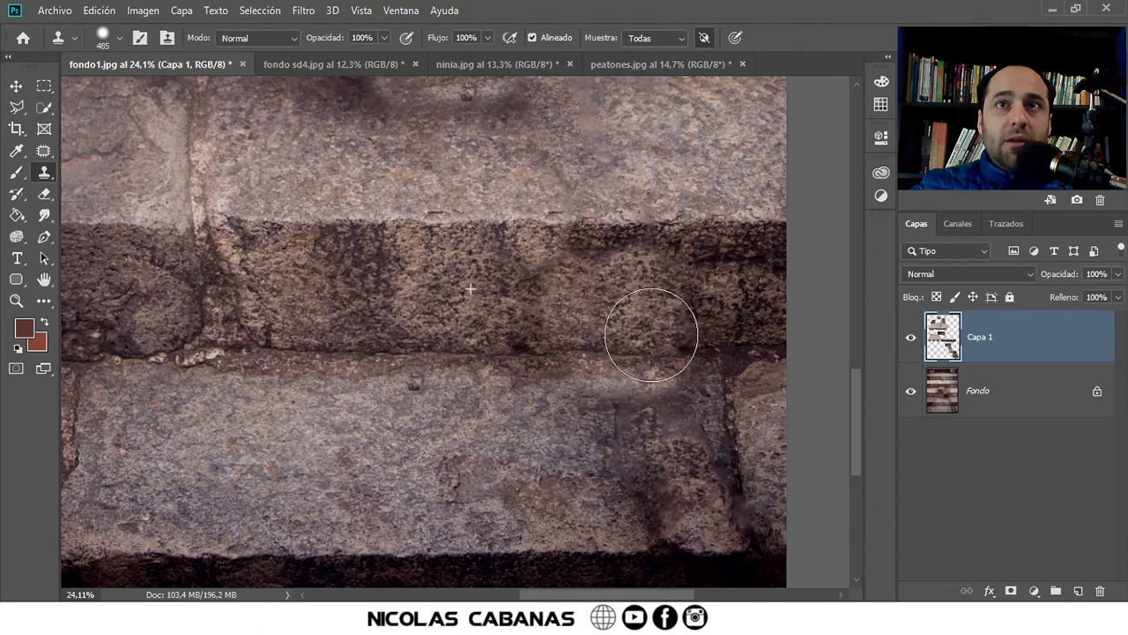
scroll(523, 340, "down", 2)
scroll(524, 340, "right", 3)
scroll(483, 329, "right", 2)
left_click(410, 337, "alt")
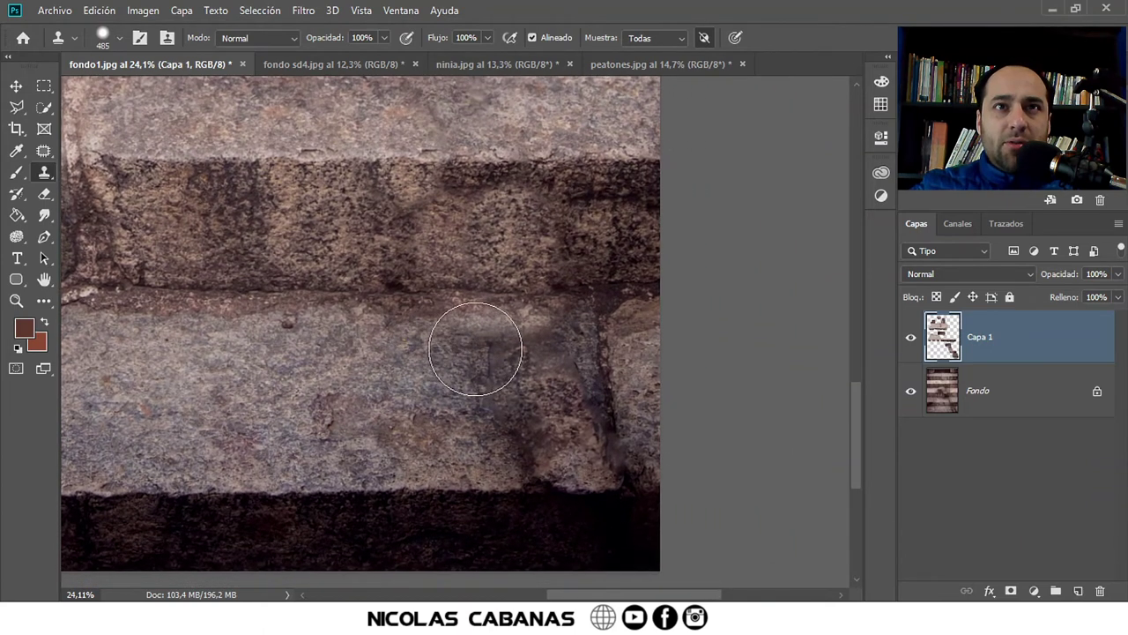
Soften the clone brush to 36% hardness and paint over the dark patch and lower-edge streak.
right_click(529, 351)
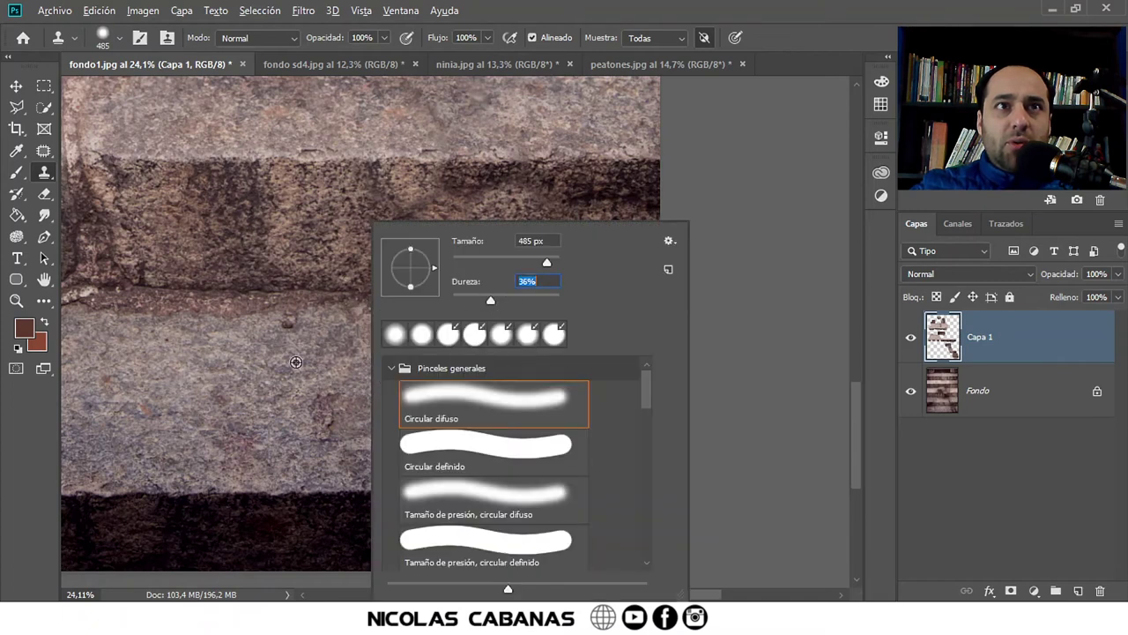
key("Return")
mouse_move(467, 352)
left_mouse_down()
mouse_move(499, 428)
mouse_move(506, 378)
mouse_move(512, 397)
mouse_move(415, 475)
left_mouse_up()
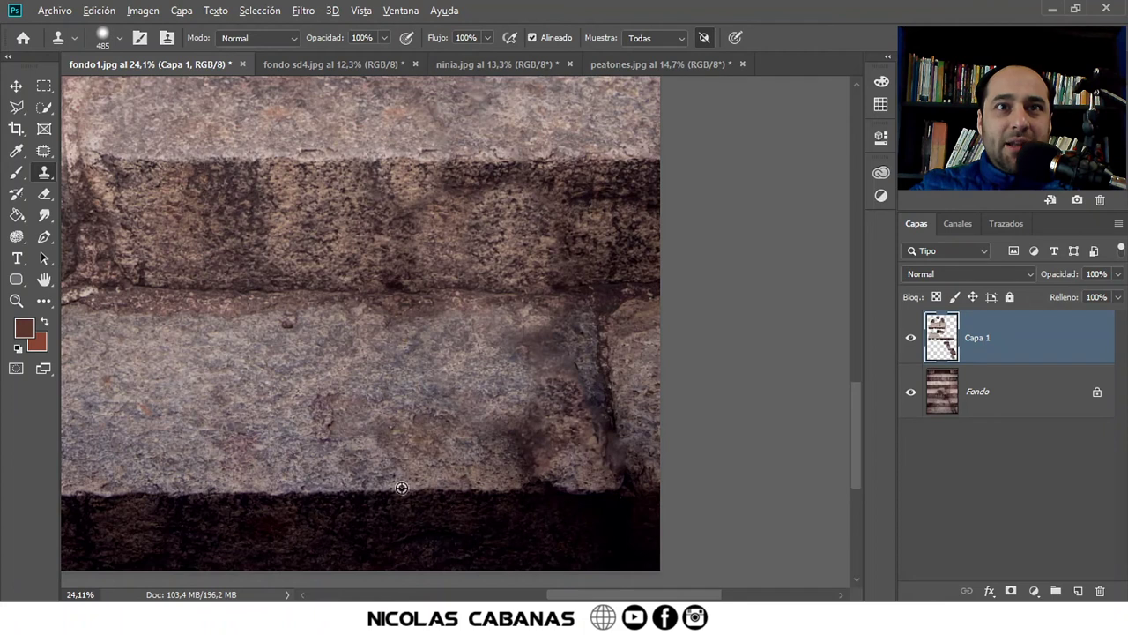
mouse_move(525, 484)
left_mouse_down()
mouse_move(486, 491)
mouse_move(495, 419)
left_mouse_up()
Zoom in on the lower stone steps and clone lighter stone over the dark smudge.
key("z")
left_click_drag(491, 370, 418, 378)
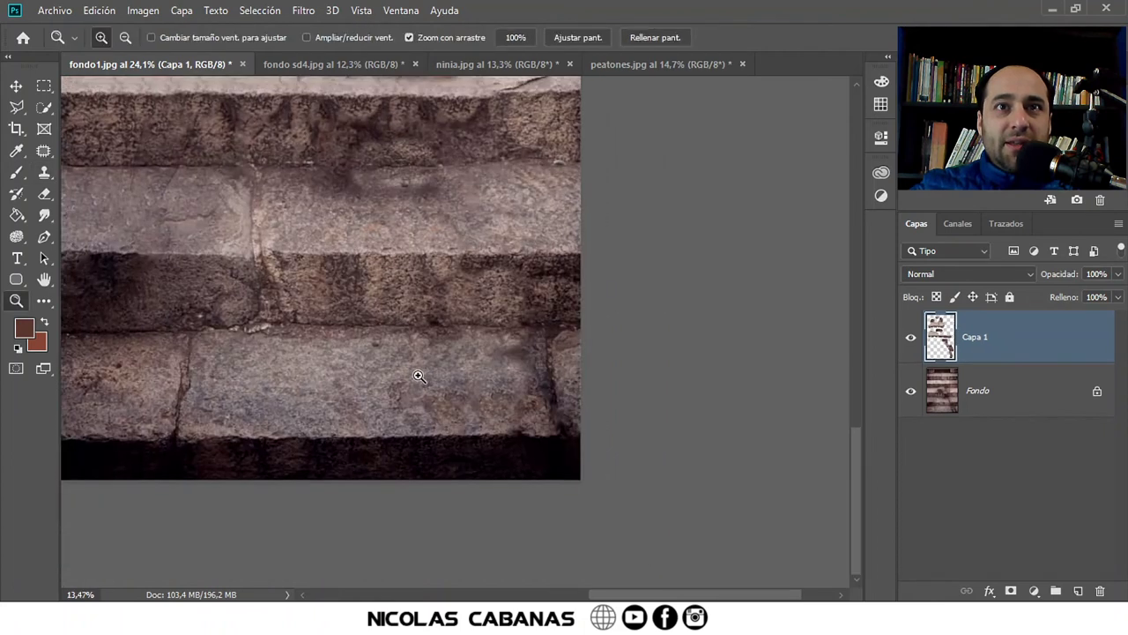
left_click_drag(502, 453, 627, 451)
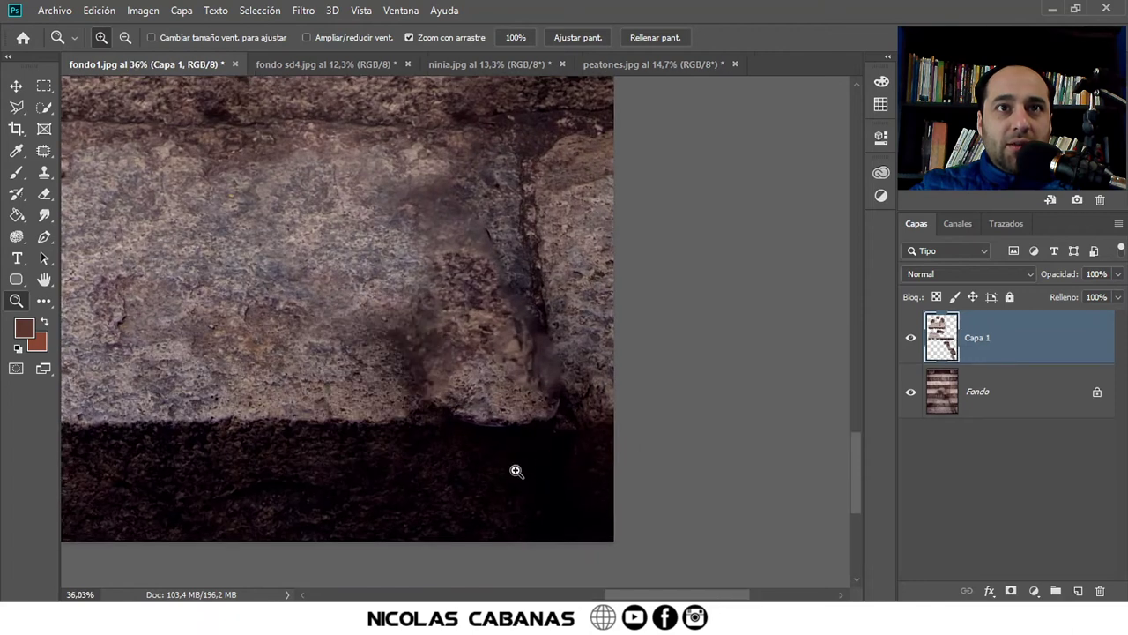
key("s")
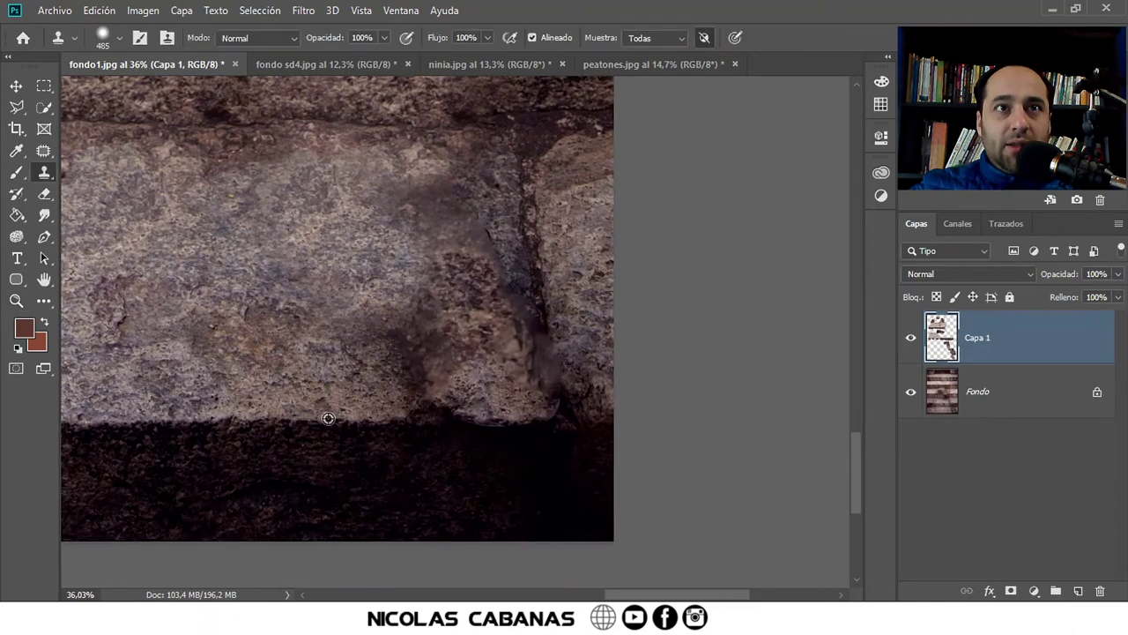
mouse_move(327, 418)
left_mouse_down()
mouse_move(370, 353)
mouse_move(343, 314)
mouse_move(300, 386)
left_mouse_up()
left_click(240, 402, "alt")
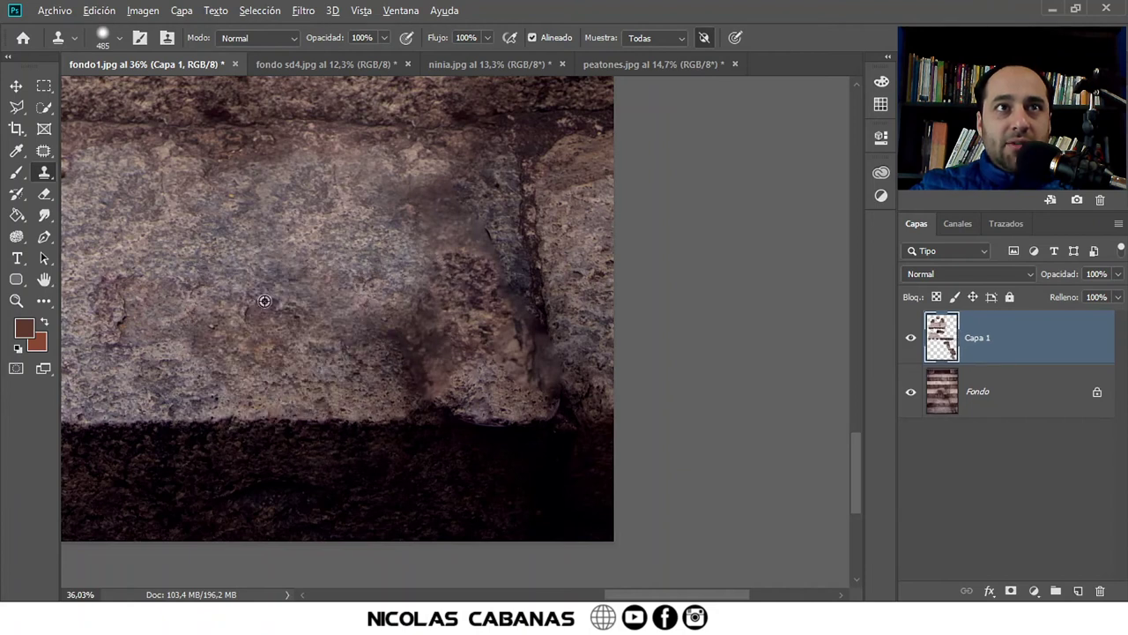
mouse_move(371, 344)
left_mouse_down()
mouse_move(340, 341)
mouse_move(386, 337)
left_mouse_up()
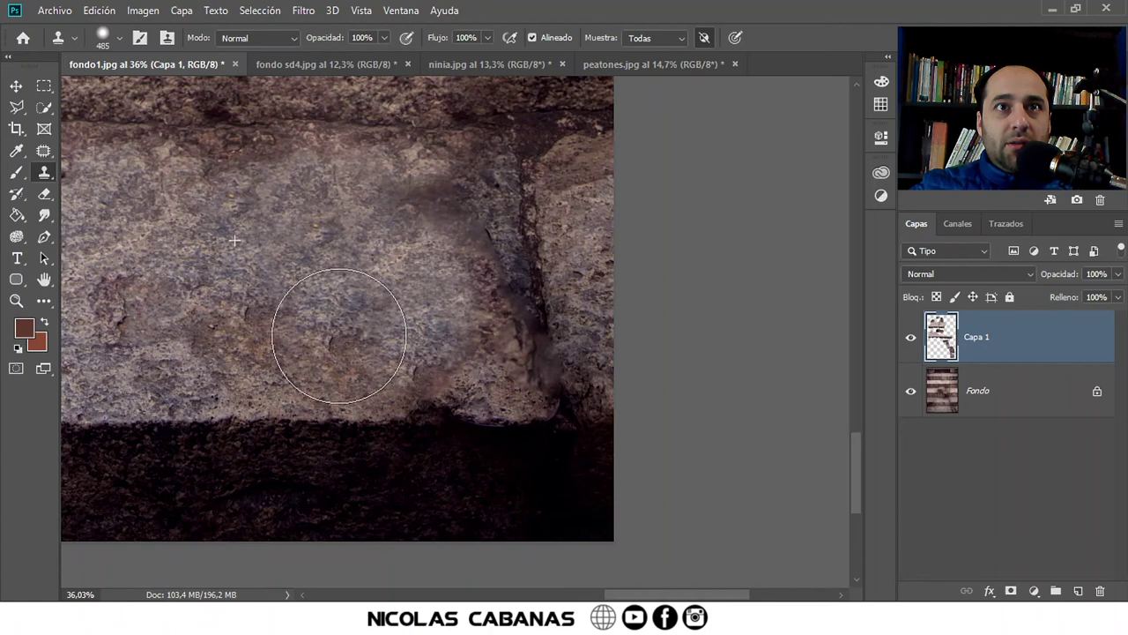
Zoom closer, resample clean stone, and cover the remaining shadow on the stone block.
key("z")
left_click(408, 253)
mouse_move(408, 253)
left_mouse_down()
mouse_move(347, 335)
mouse_move(491, 307)
mouse_move(455, 309)
left_mouse_up()
key("s")
left_click(548, 382, "alt")
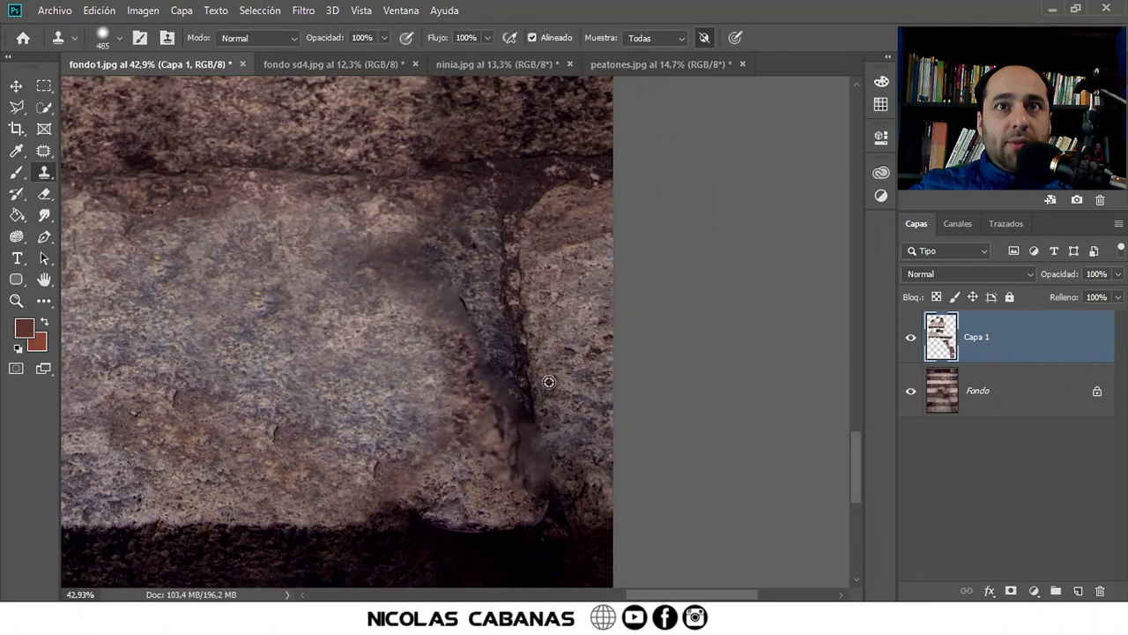
left_click(263, 291, "alt")
mouse_move(415, 252)
left_mouse_down()
mouse_move(379, 265)
mouse_move(413, 365)
mouse_move(365, 247)
mouse_move(378, 297)
mouse_move(297, 361)
left_mouse_up()
Retouch the seam between the upper stone blocks with cloned texture.
scroll(297, 361, "down", 2)
mouse_move(668, 428)
left_mouse_down()
mouse_move(277, 390)
mouse_move(559, 446)
mouse_move(523, 499)
mouse_move(501, 394)
mouse_move(440, 447)
mouse_move(274, 291)
mouse_move(234, 311)
left_mouse_up()
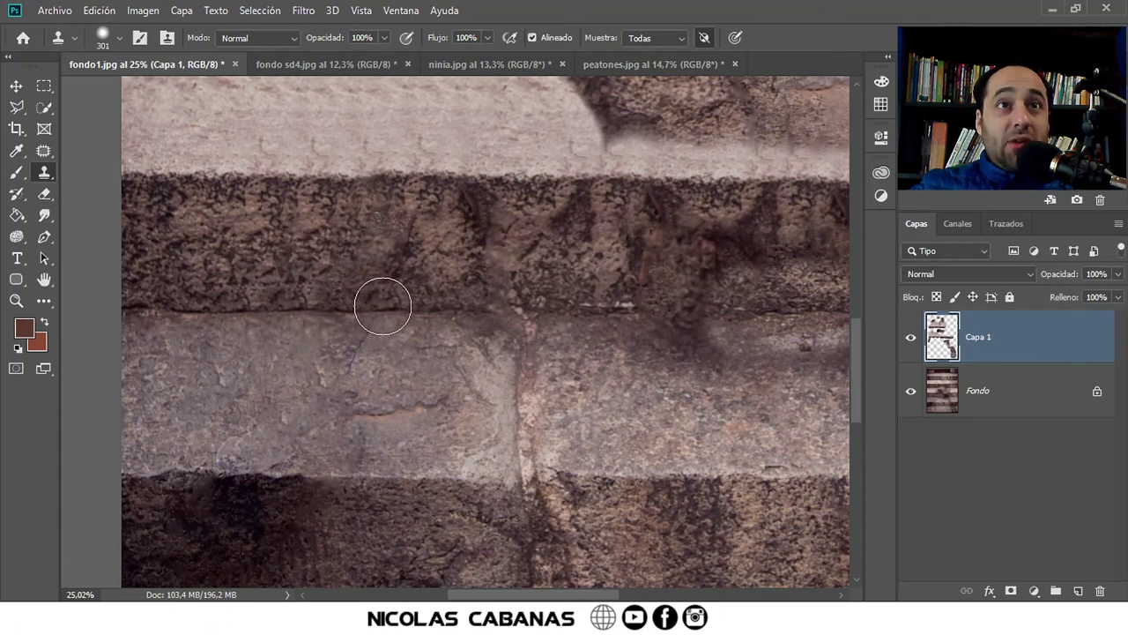
left_click_drag(393, 284, 375, 303)
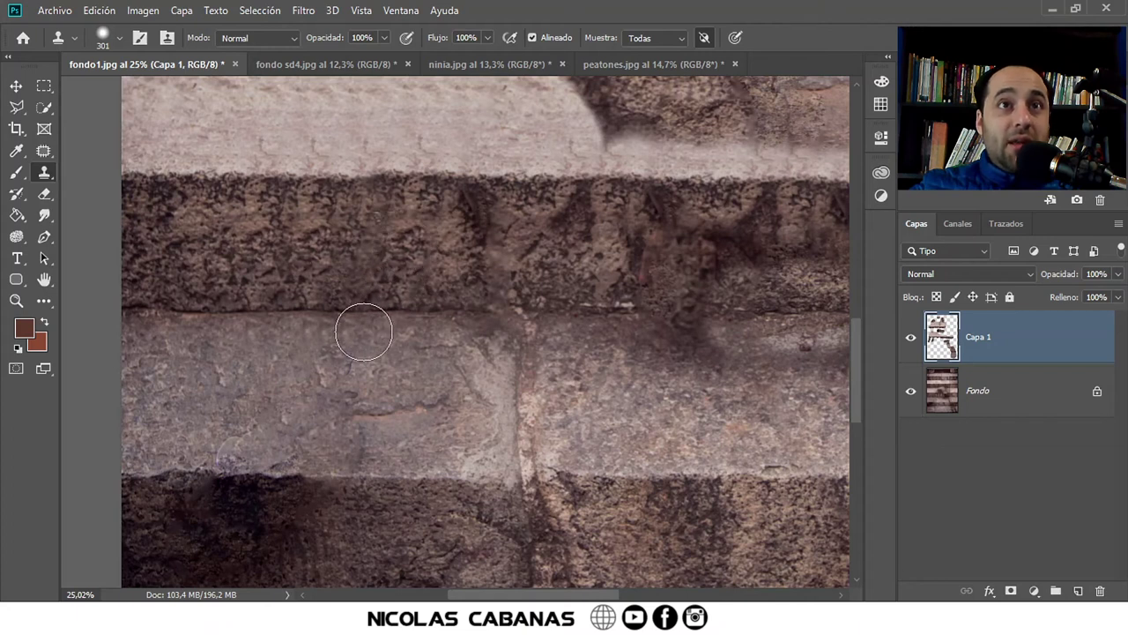
left_click_drag(347, 360, 350, 416)
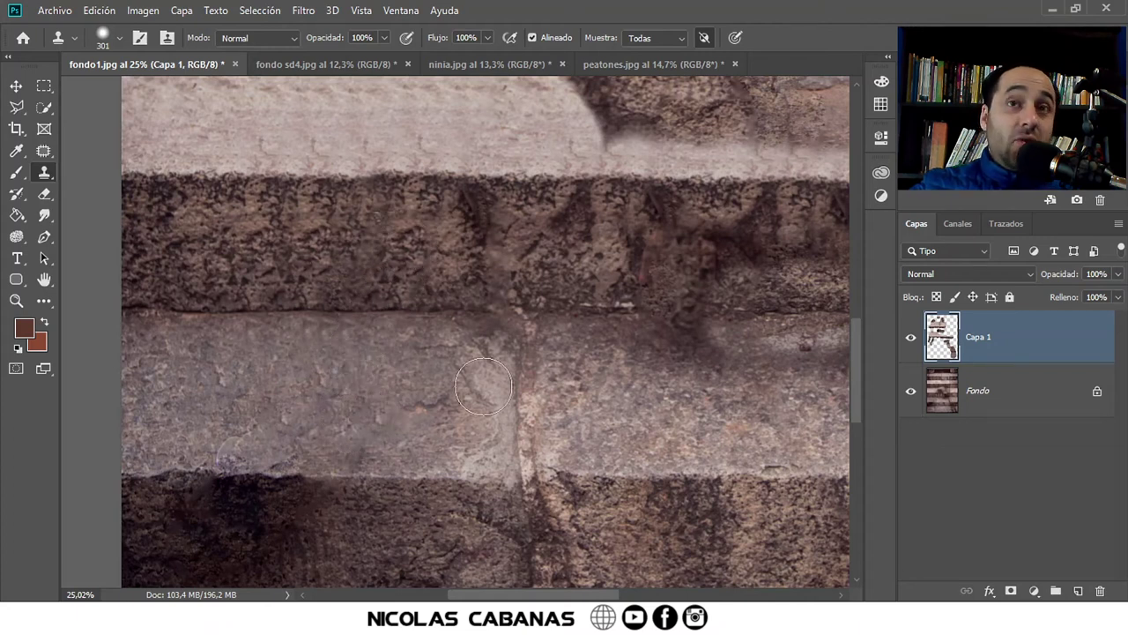
scroll(483, 386, "right", 3)
left_click(458, 338, "alt")
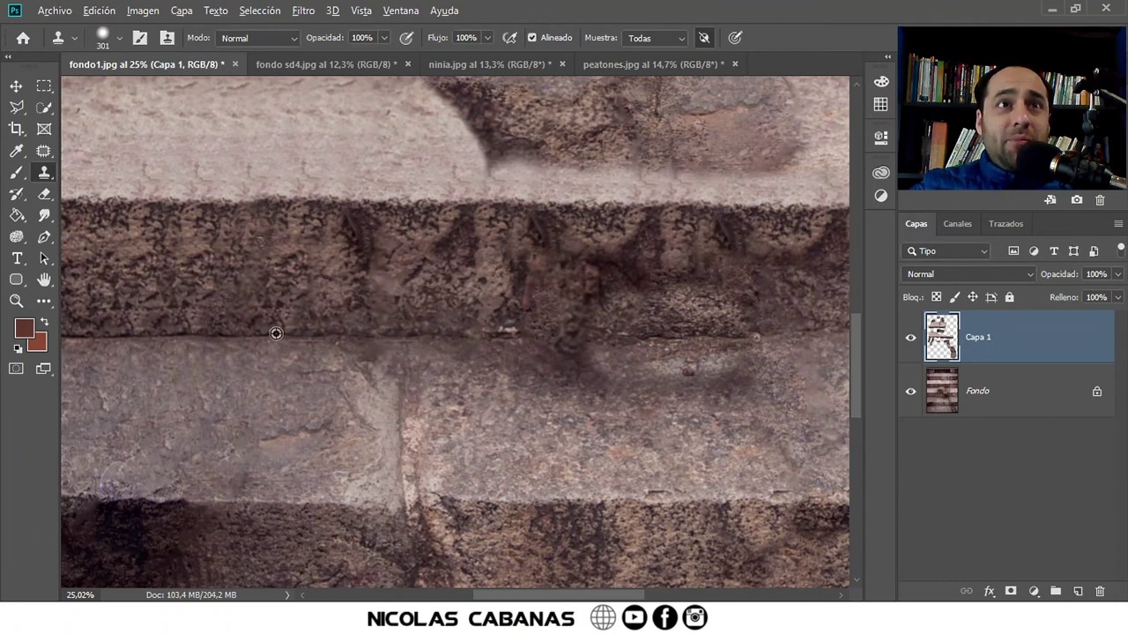
mouse_move(371, 294)
left_mouse_down()
mouse_move(357, 324)
mouse_move(380, 286)
left_mouse_up()
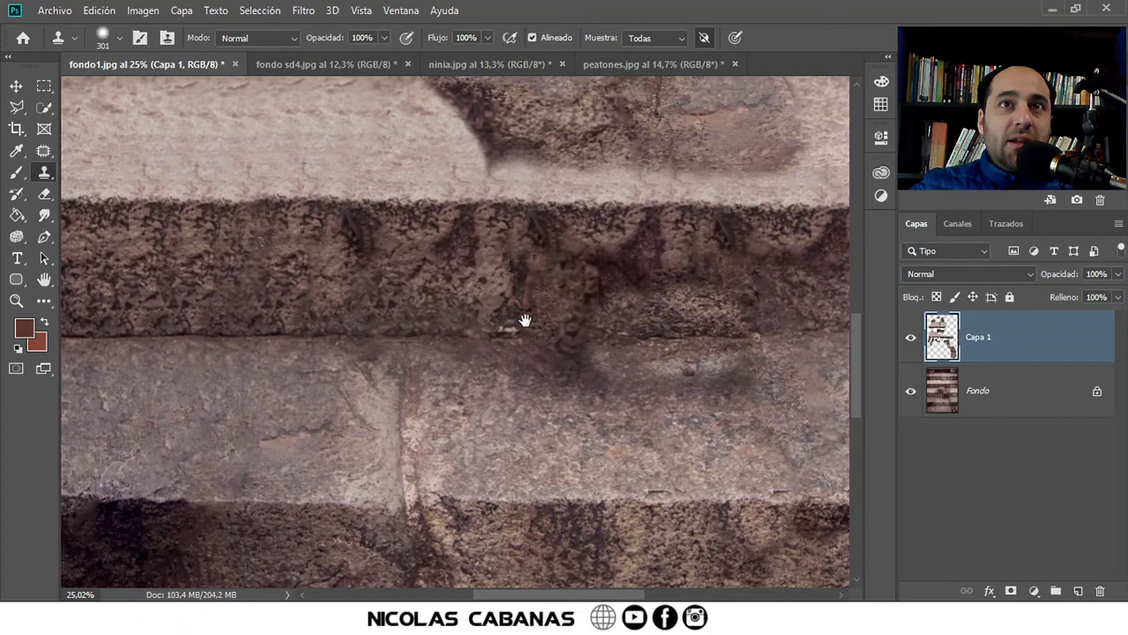
Paint over the dark smudges along the step edge and the dark brick band.
left_click_drag(523, 323, 463, 342)
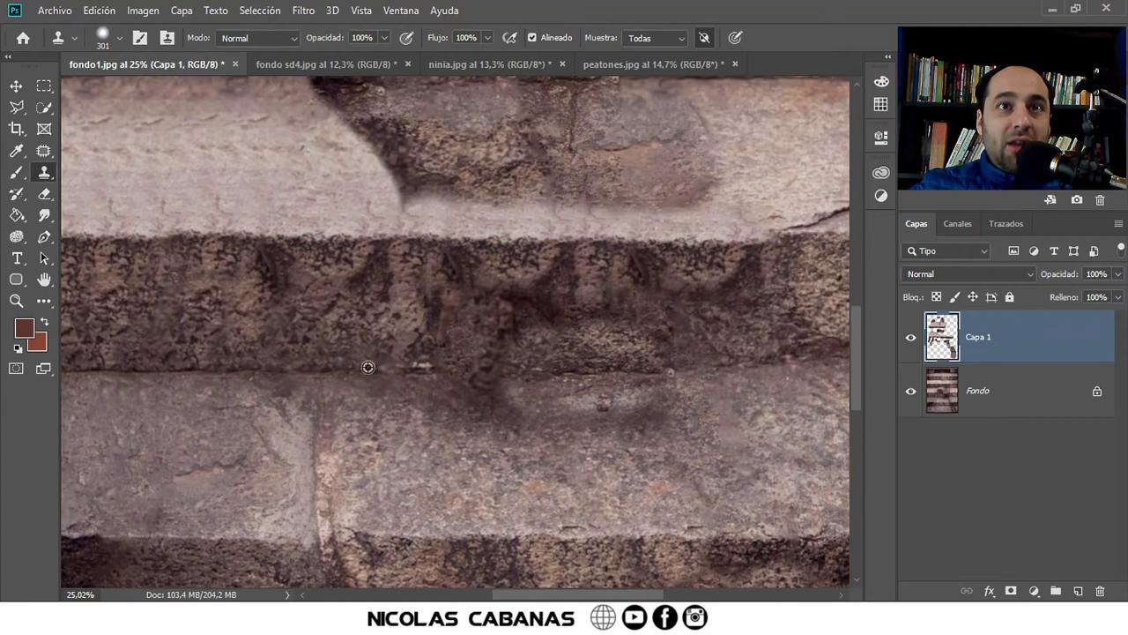
left_click_drag(449, 330, 452, 315)
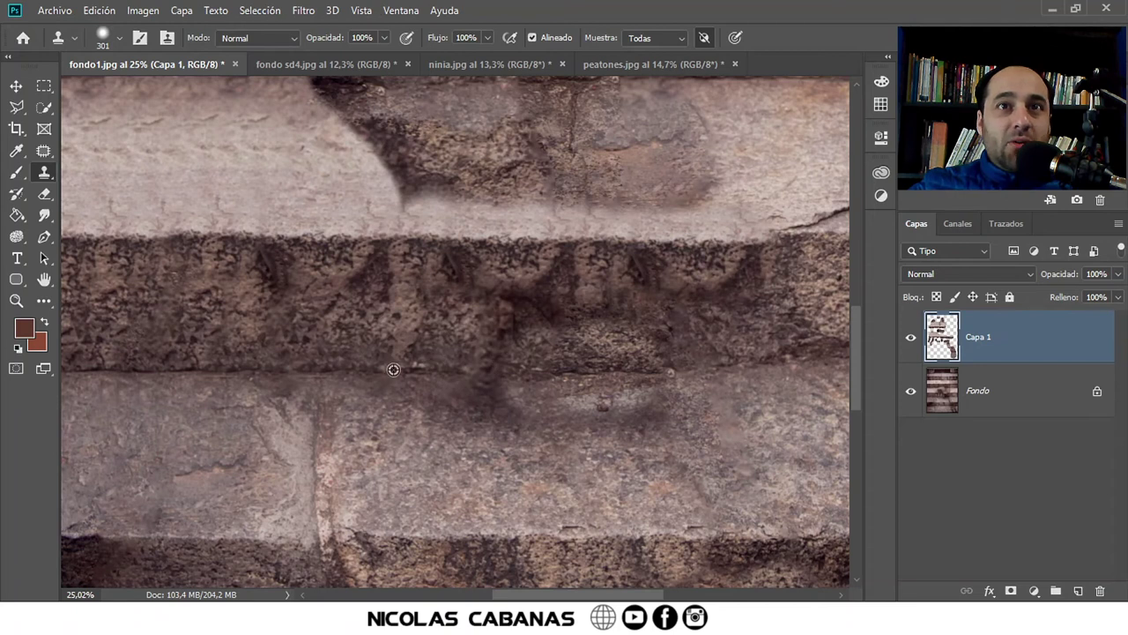
left_click_drag(498, 350, 502, 313)
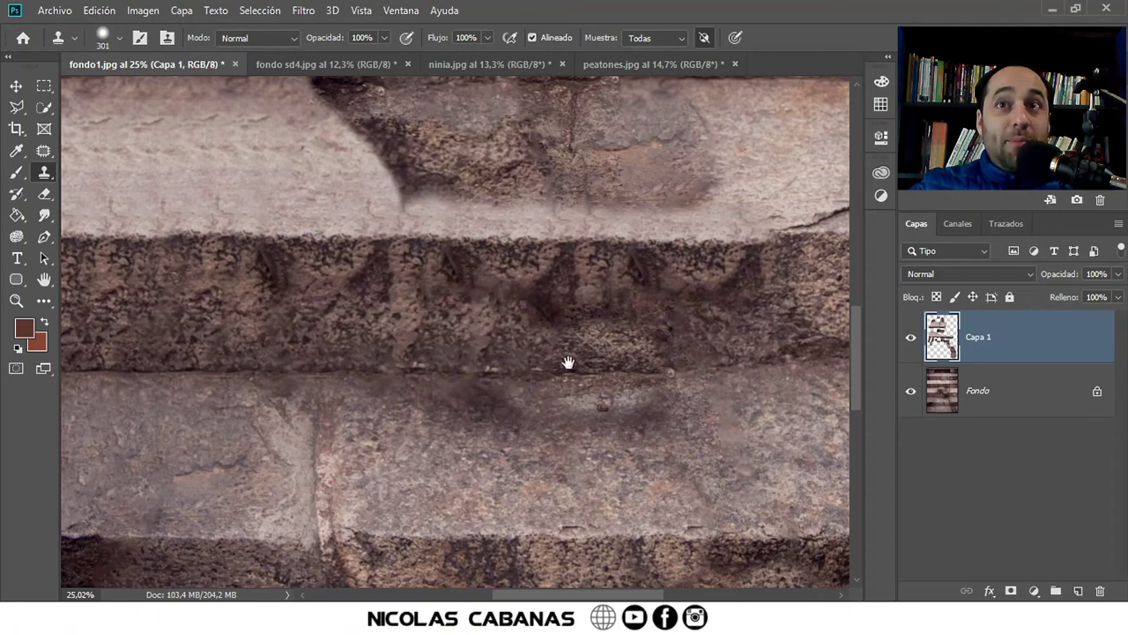
left_click_drag(567, 362, 317, 365)
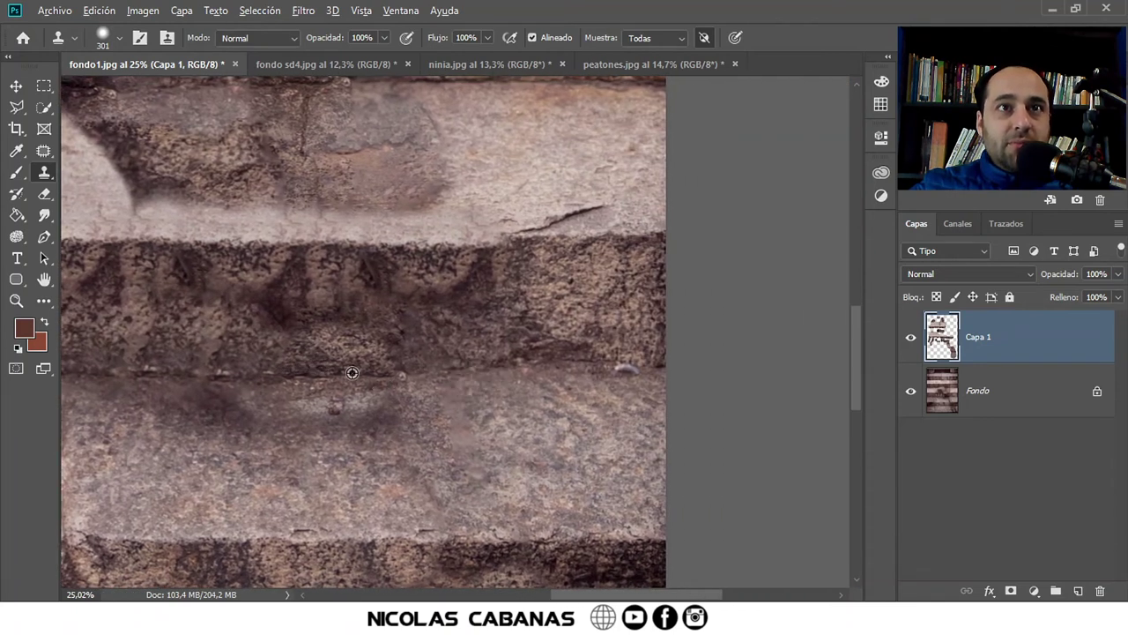
left_click_drag(439, 357, 373, 282)
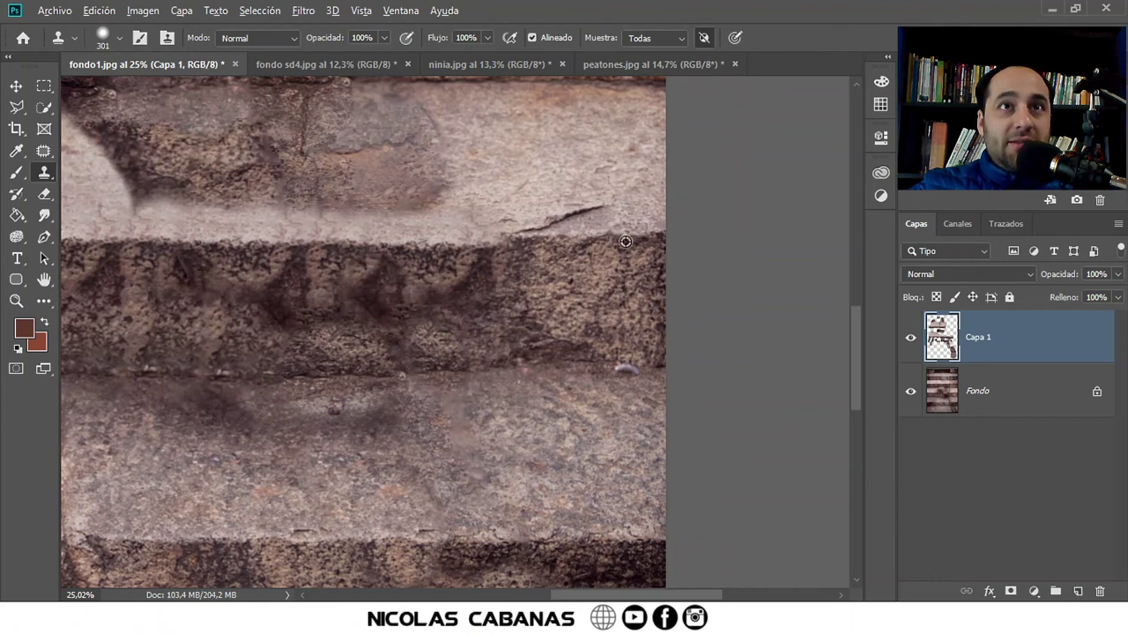
left_click_drag(399, 272, 407, 305)
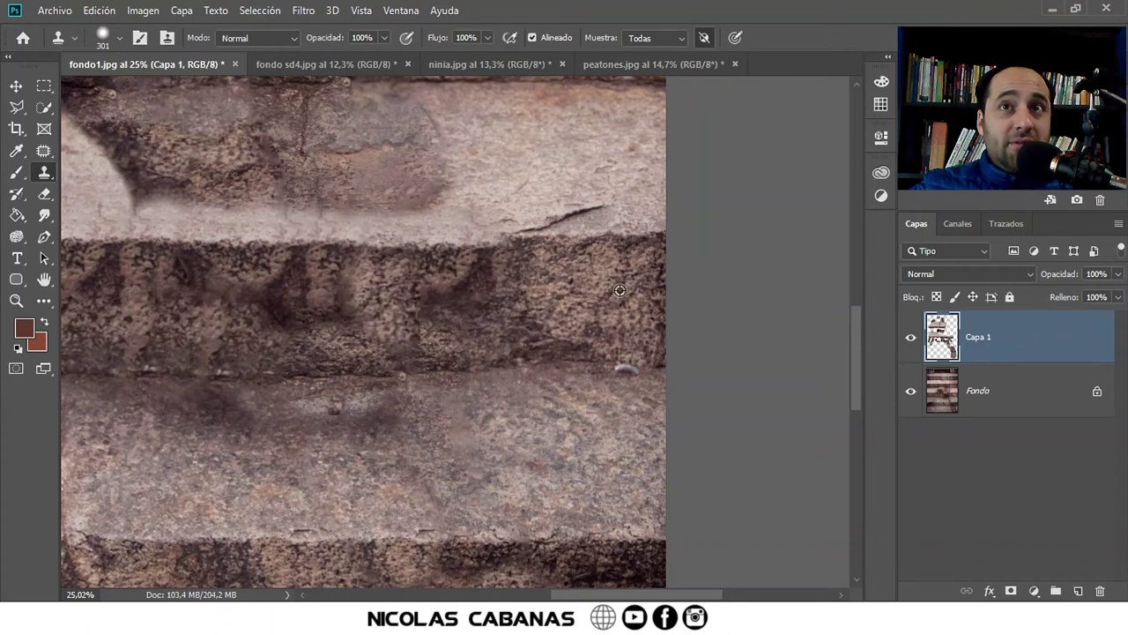
mouse_move(428, 306)
left_mouse_down()
mouse_move(487, 279)
mouse_move(486, 317)
mouse_move(451, 314)
left_mouse_up()
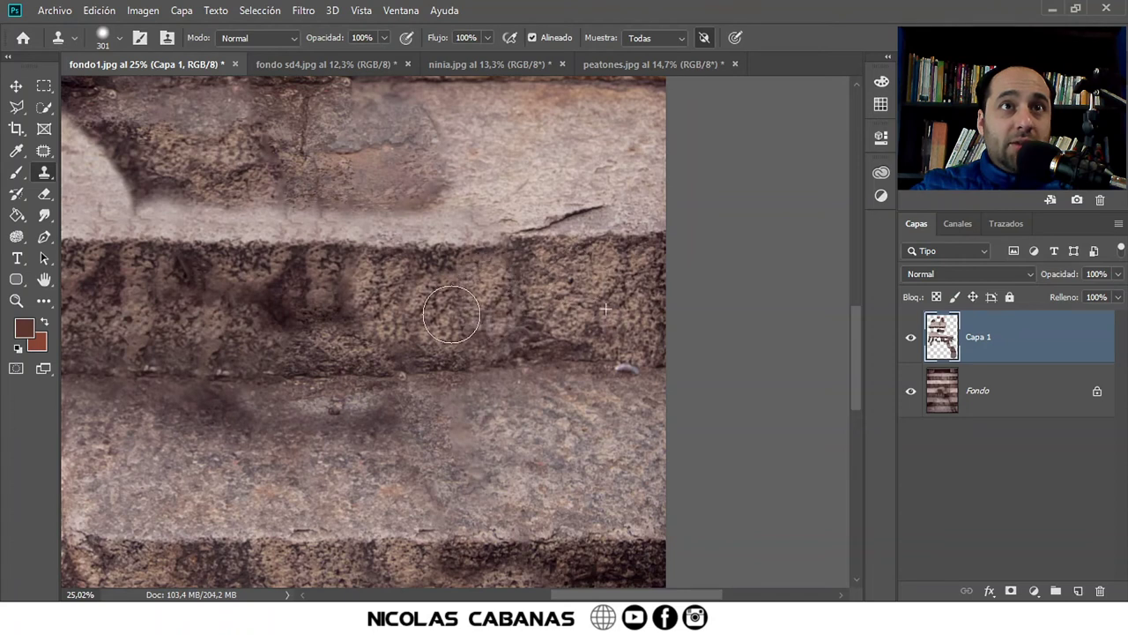
Cover the dark stain and streaks on the upper dark band with cloned stone.
left_click_drag(536, 334, 721, 352)
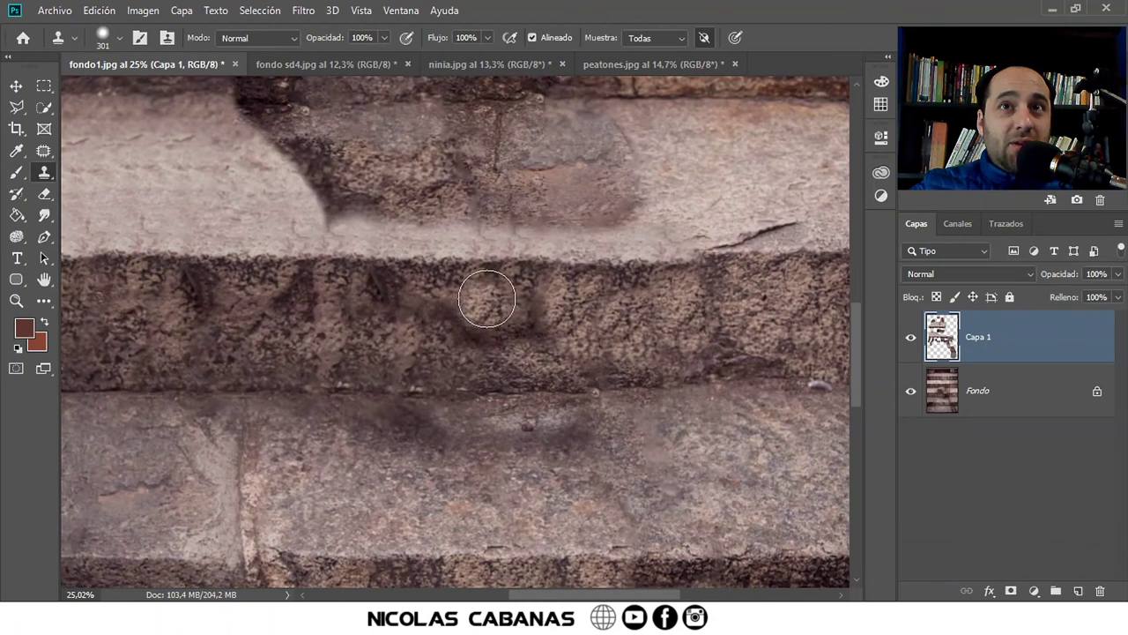
mouse_move(616, 273)
left_mouse_down()
mouse_move(470, 376)
mouse_move(432, 461)
left_mouse_up()
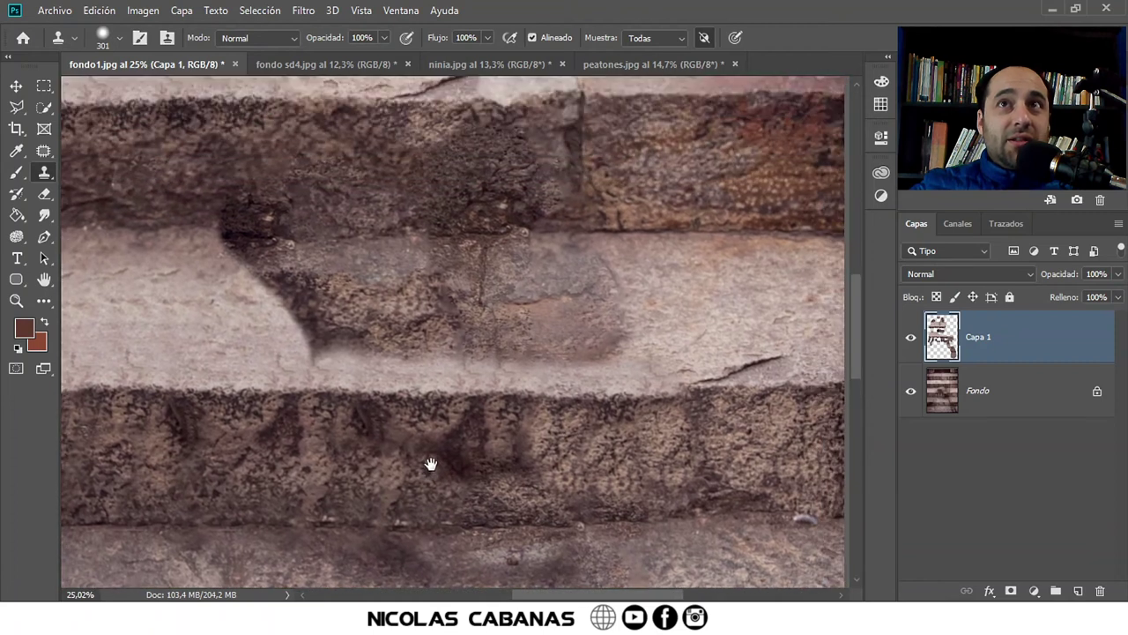
left_click_drag(497, 498, 498, 203)
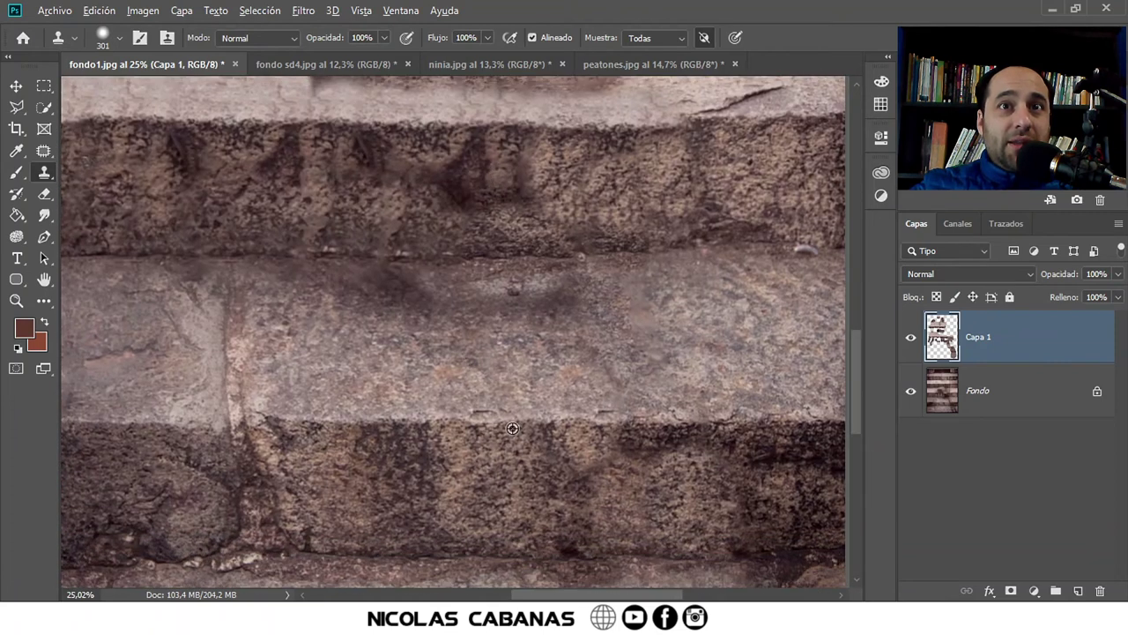
left_click_drag(534, 221, 556, 286)
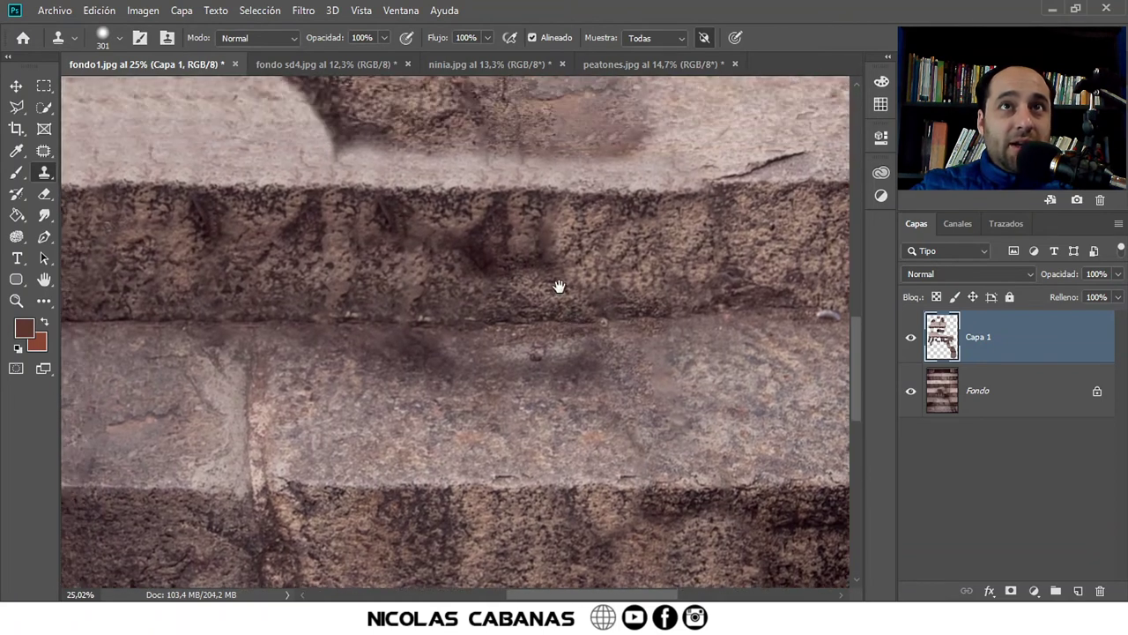
mouse_move(548, 202)
left_mouse_down()
mouse_move(478, 282)
mouse_move(454, 251)
mouse_move(444, 259)
left_mouse_up()
left_click_drag(516, 326, 486, 365)
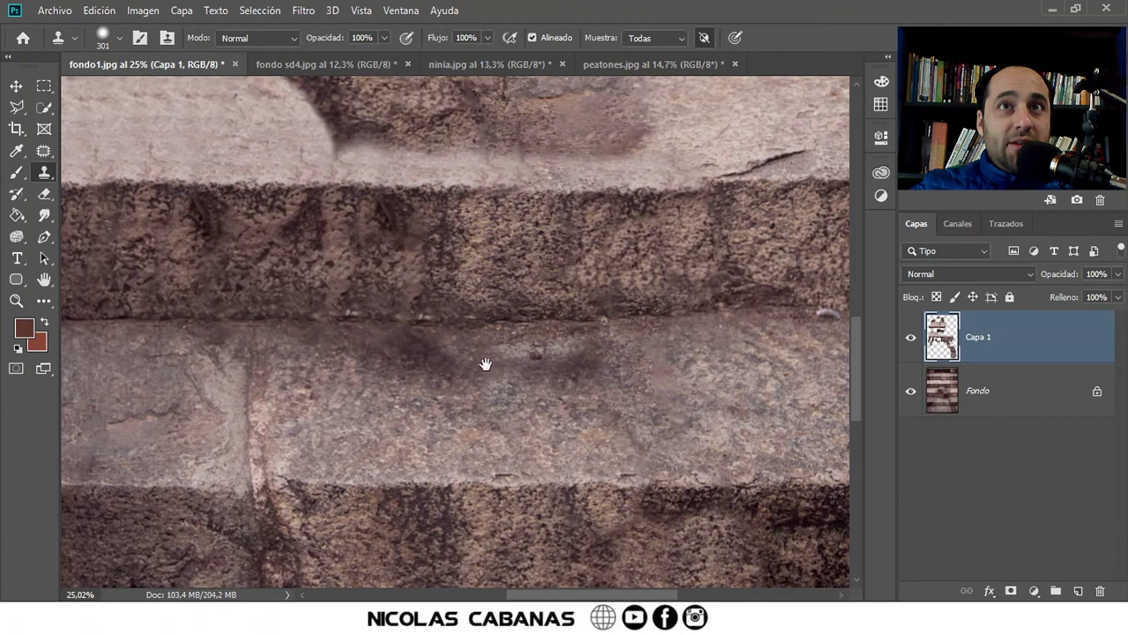
left_click_drag(558, 406, 522, 371)
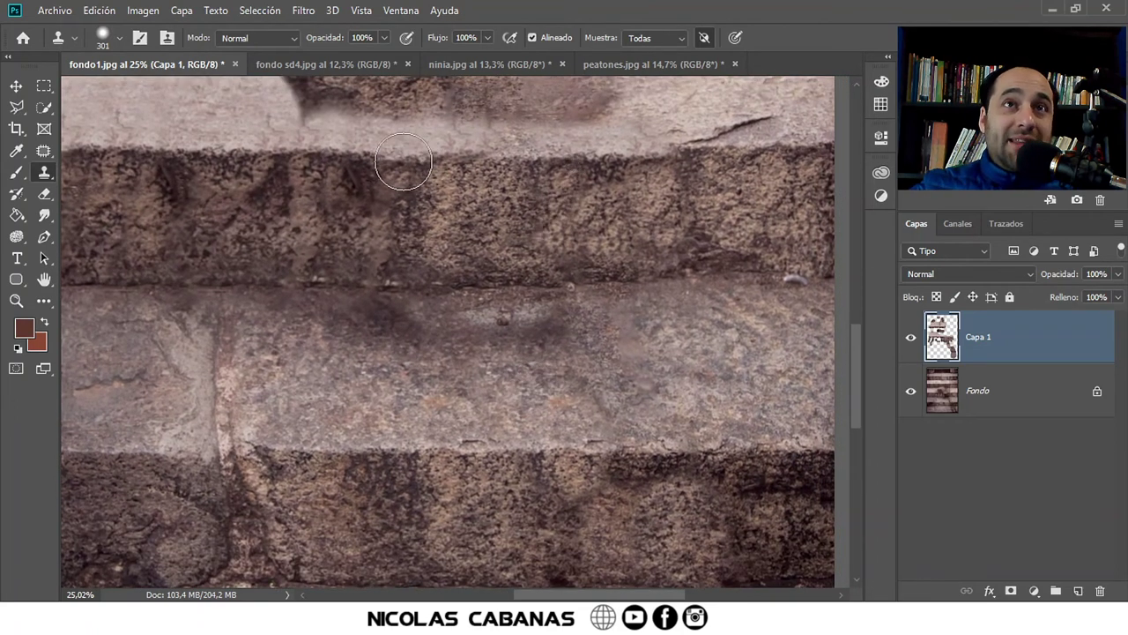
mouse_move(403, 189)
left_mouse_down()
mouse_move(406, 251)
mouse_move(530, 333)
left_mouse_up()
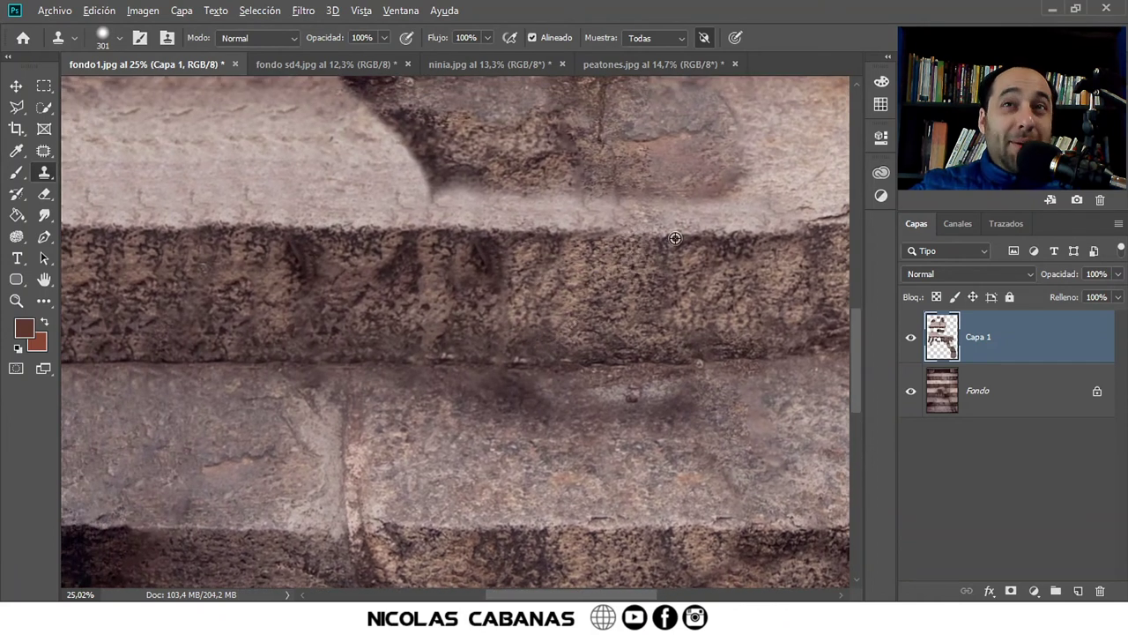
mouse_move(503, 244)
left_mouse_down()
mouse_move(479, 239)
mouse_move(486, 252)
mouse_move(588, 268)
left_mouse_up()
Repaint the dark band's top edge with brick texture.
scroll(466, 250, "down", 4)
scroll(465, 265, "down", 1)
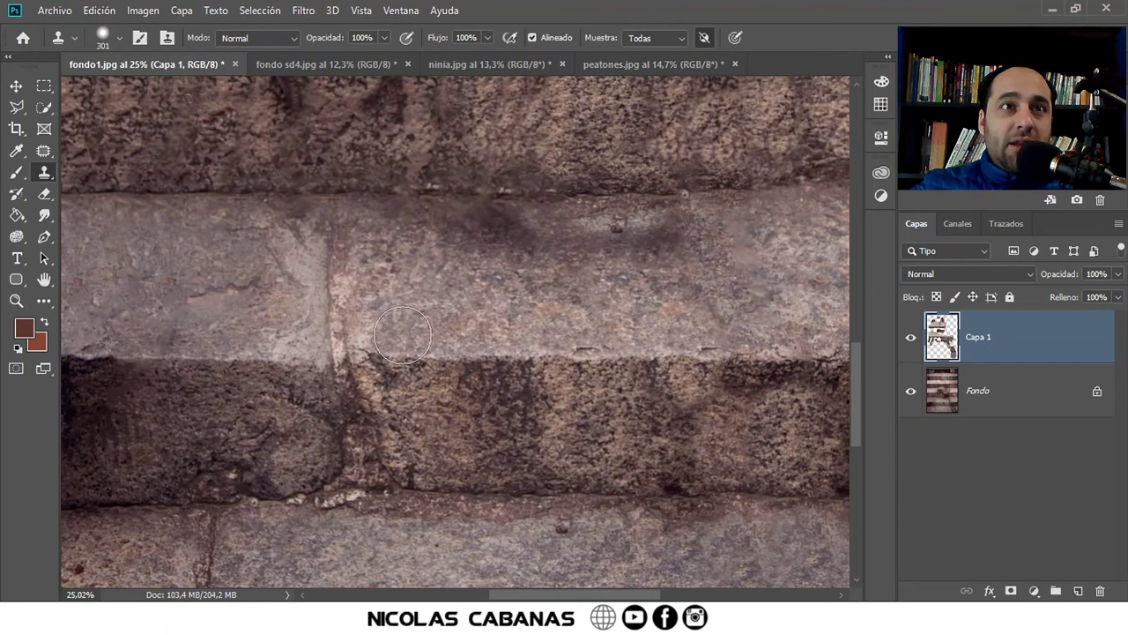
scroll(462, 307, "up", 5)
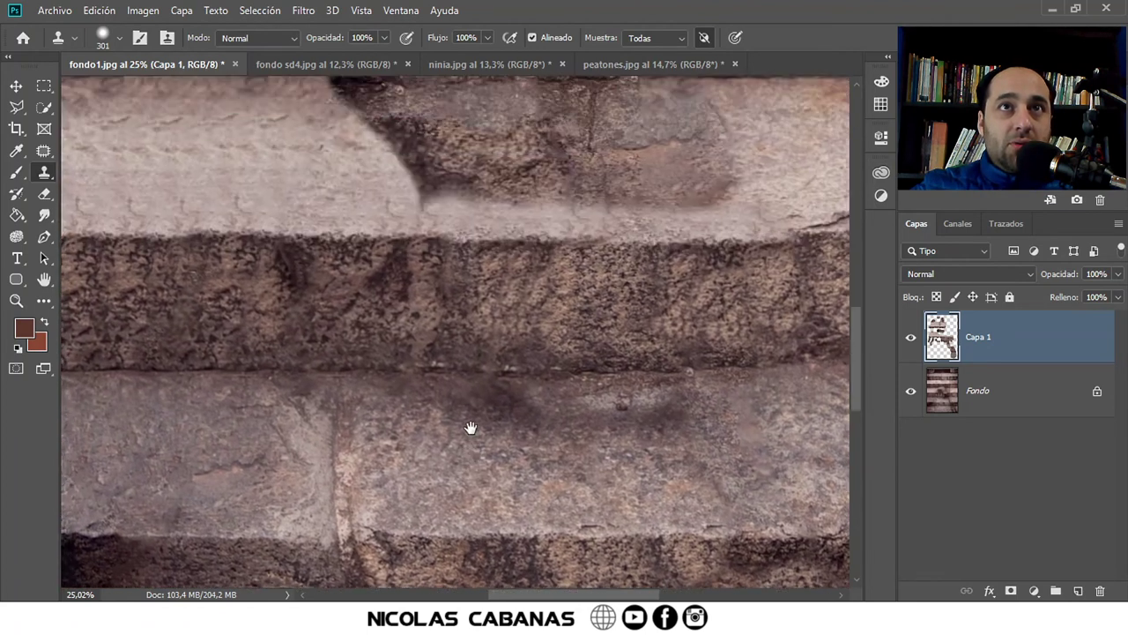
scroll(459, 291, "up", 1)
mouse_move(441, 264)
left_mouse_down()
mouse_move(453, 327)
mouse_move(405, 291)
mouse_move(432, 350)
mouse_move(397, 291)
mouse_move(401, 344)
mouse_move(423, 370)
mouse_move(256, 333)
left_mouse_up()
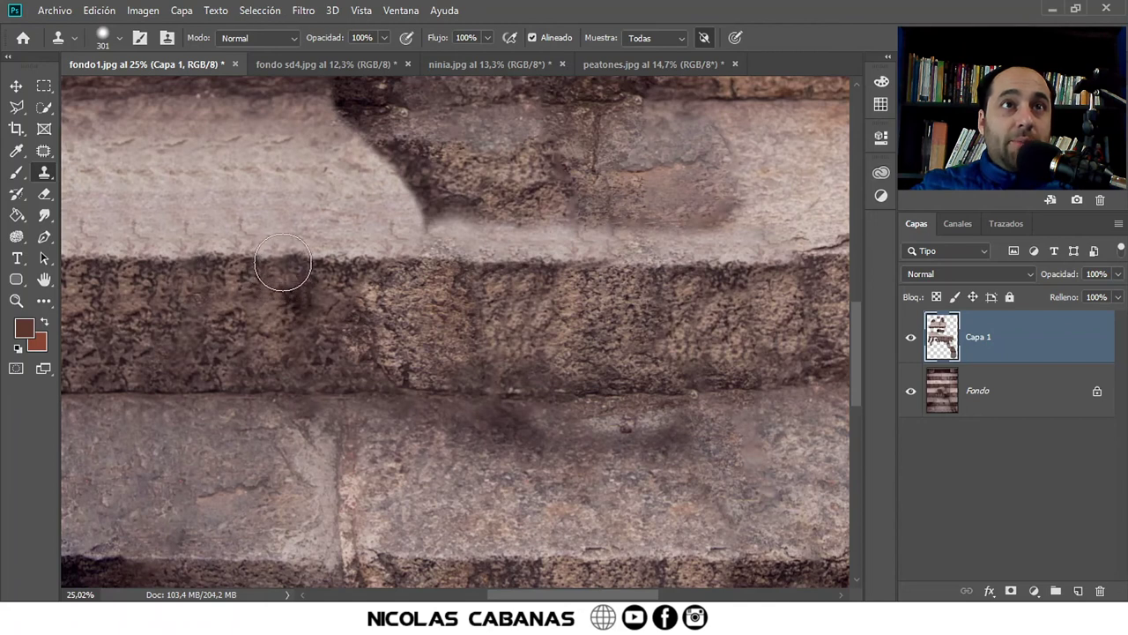
Shrink the clone brush to 107 px and clone over the dark mark on the light step.
left_click_drag(260, 319, 381, 403)
scroll(308, 326, "up", 2)
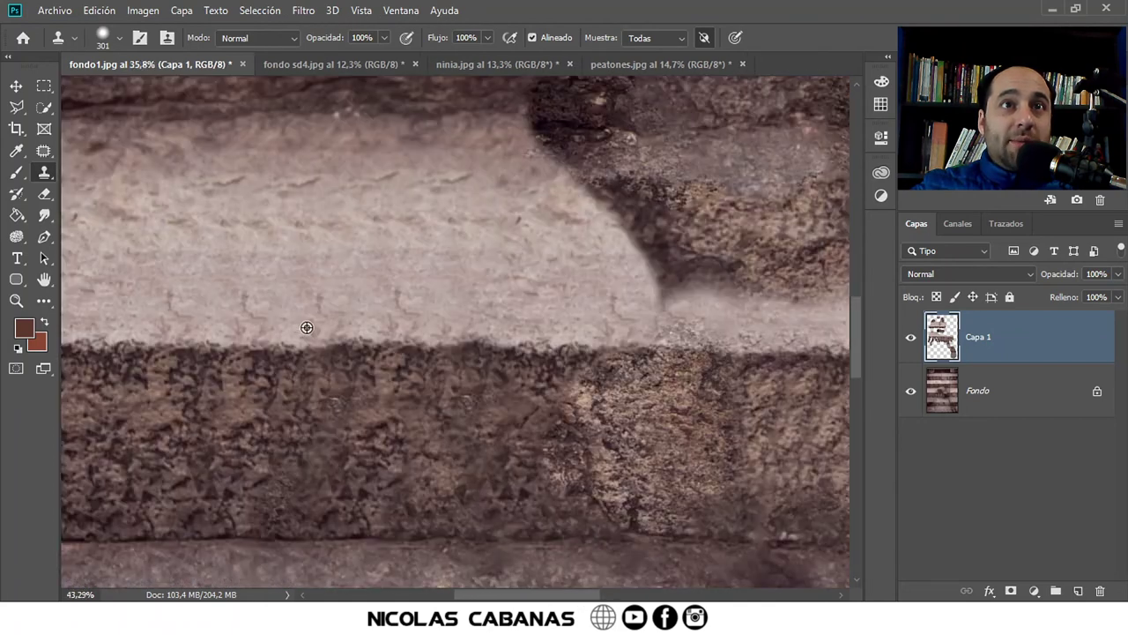
scroll(309, 326, "up", 2)
left_click_drag(497, 277, 489, 276)
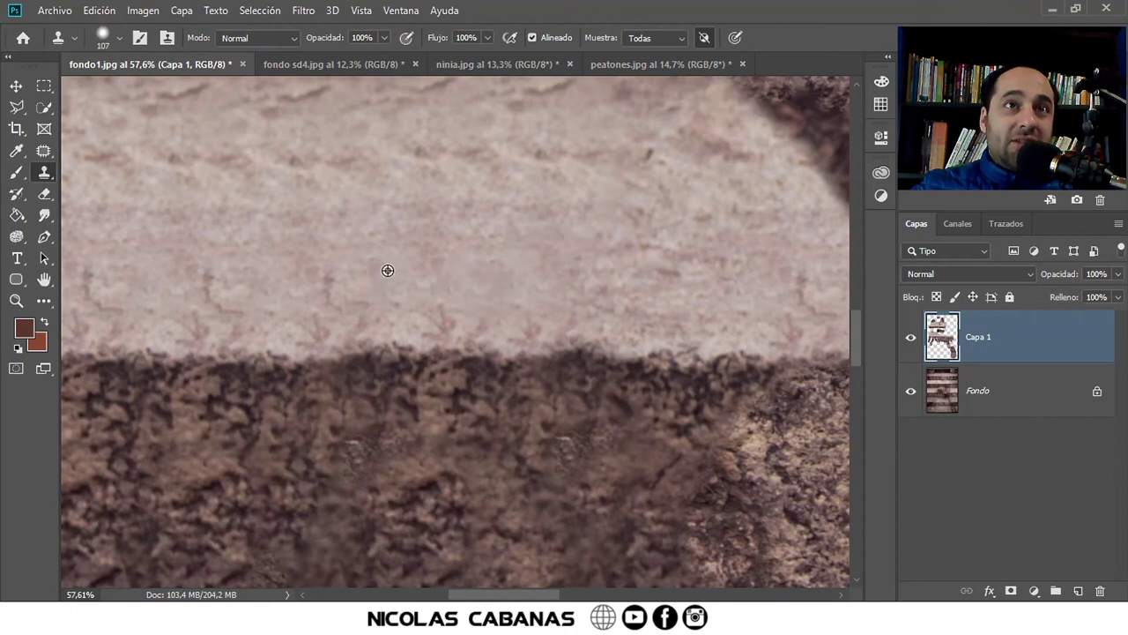
left_click_drag(325, 280, 347, 288)
mouse_move(261, 338)
left_mouse_down()
mouse_move(431, 408)
mouse_move(477, 365)
left_mouse_up()
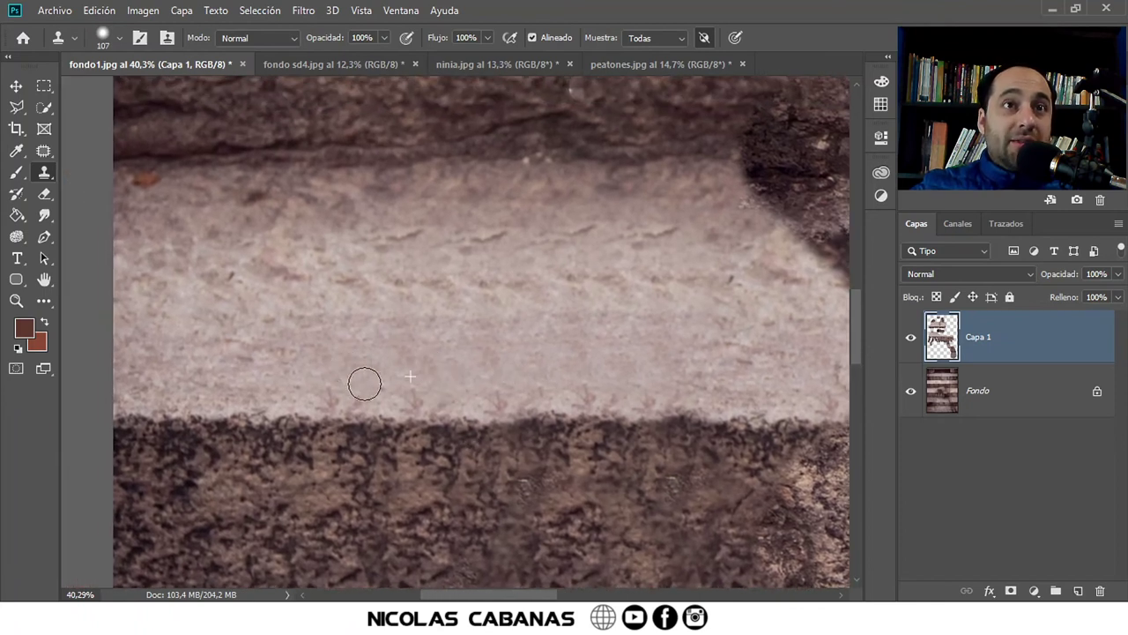
scroll(447, 377, "down", 2)
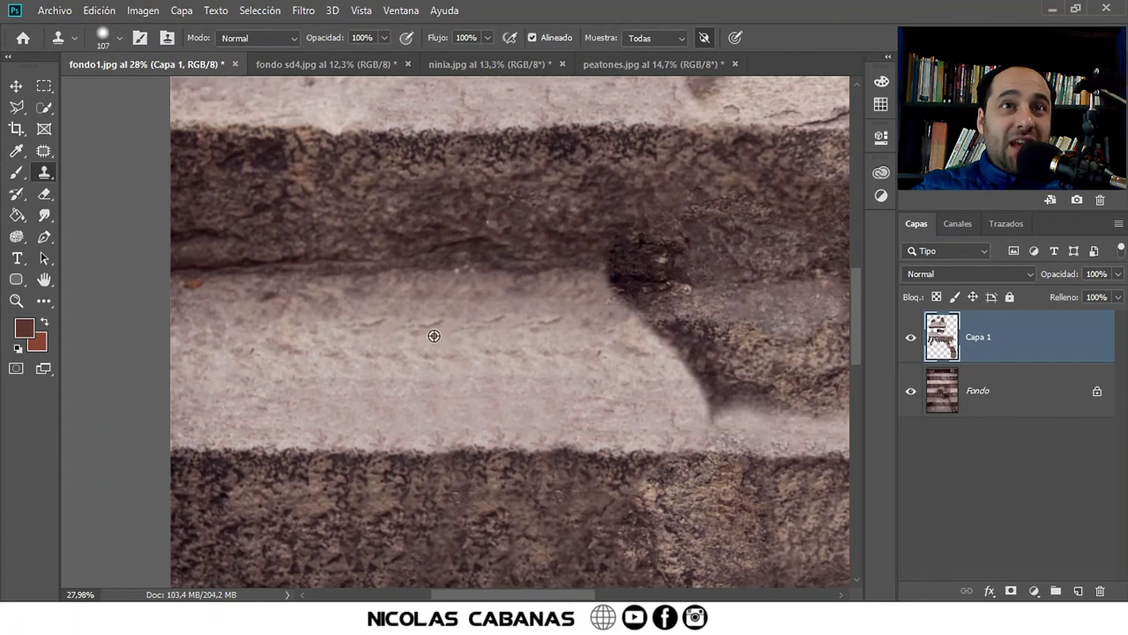
scroll(432, 335, "up", 3)
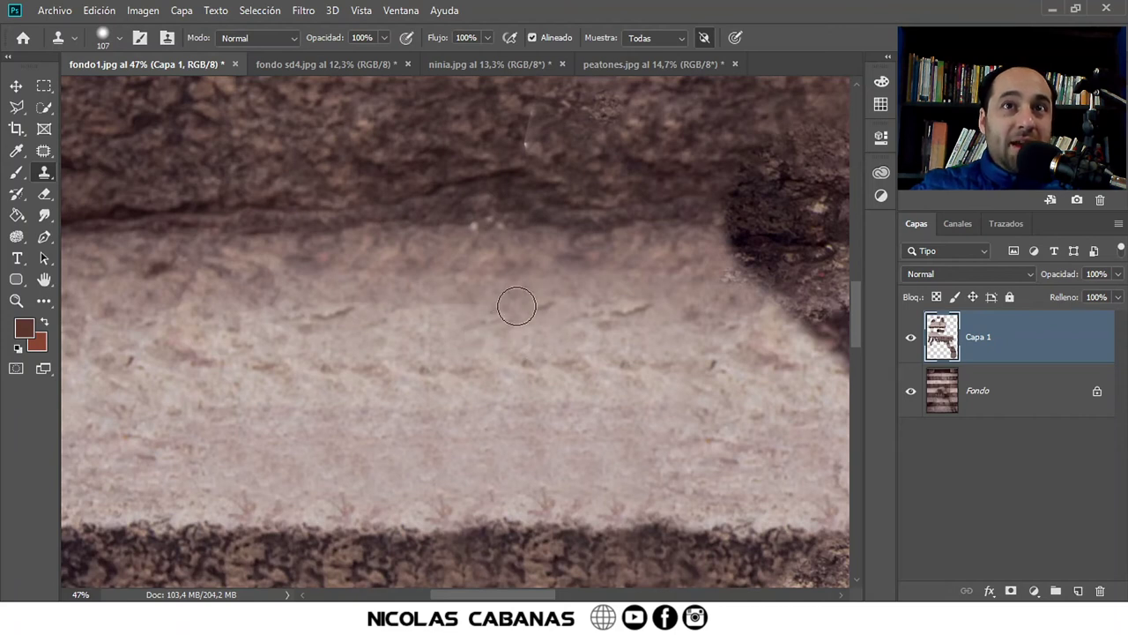
scroll(526, 391, "down", 2)
Enlarge the clone brush to 651 px and clone over the dark patch on the step.
left_click_drag(650, 400, 262, 370)
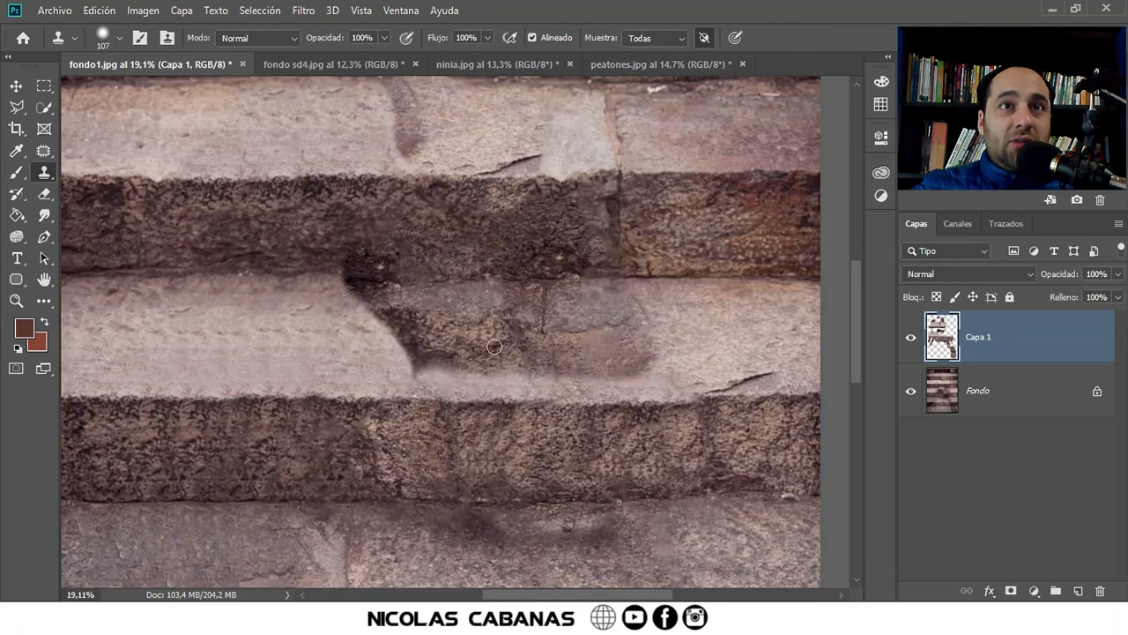
left_click_drag(494, 346, 465, 415)
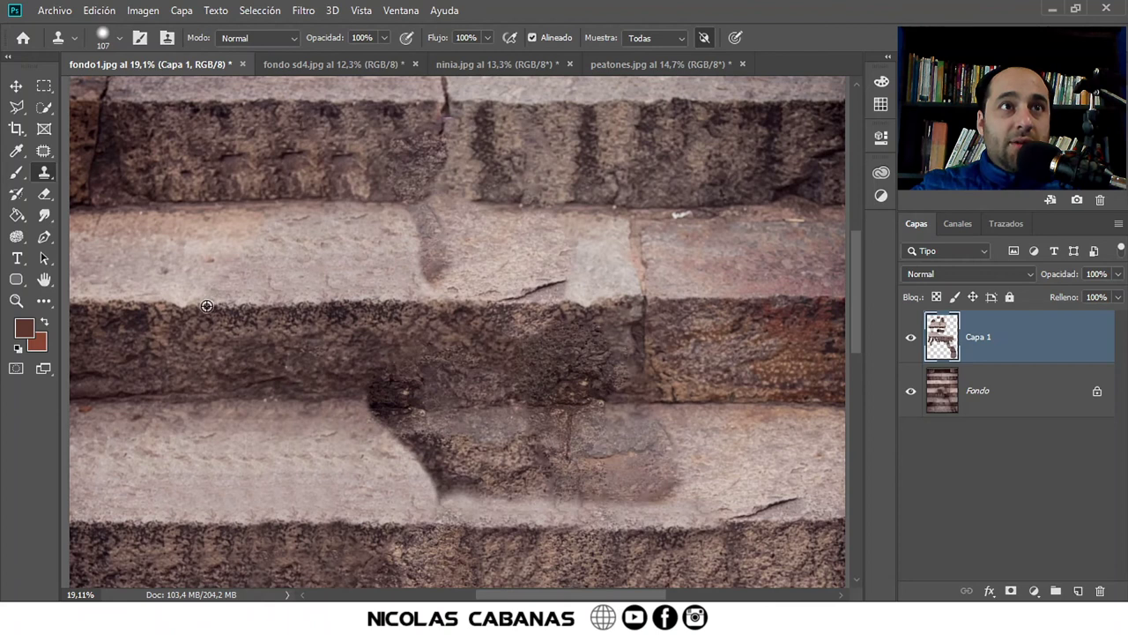
left_click_drag(218, 300, 289, 342)
left_click_drag(436, 445, 468, 495)
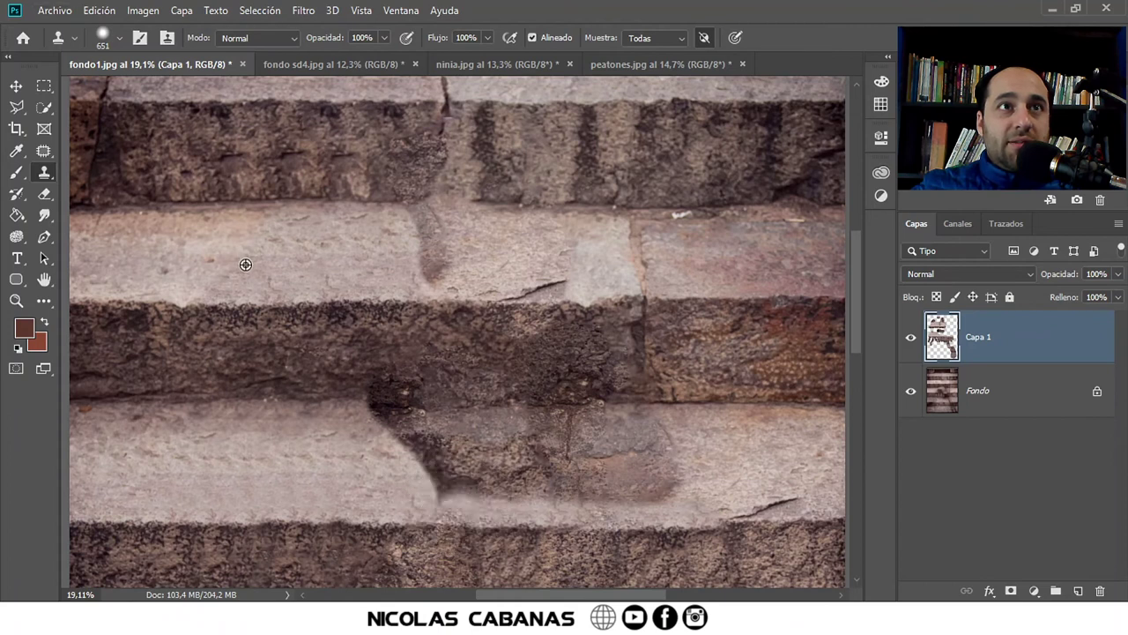
Reduce the brush to 400 px and cover the dark shadow patch and smudge with light stone.
left_click_drag(425, 458, 429, 469)
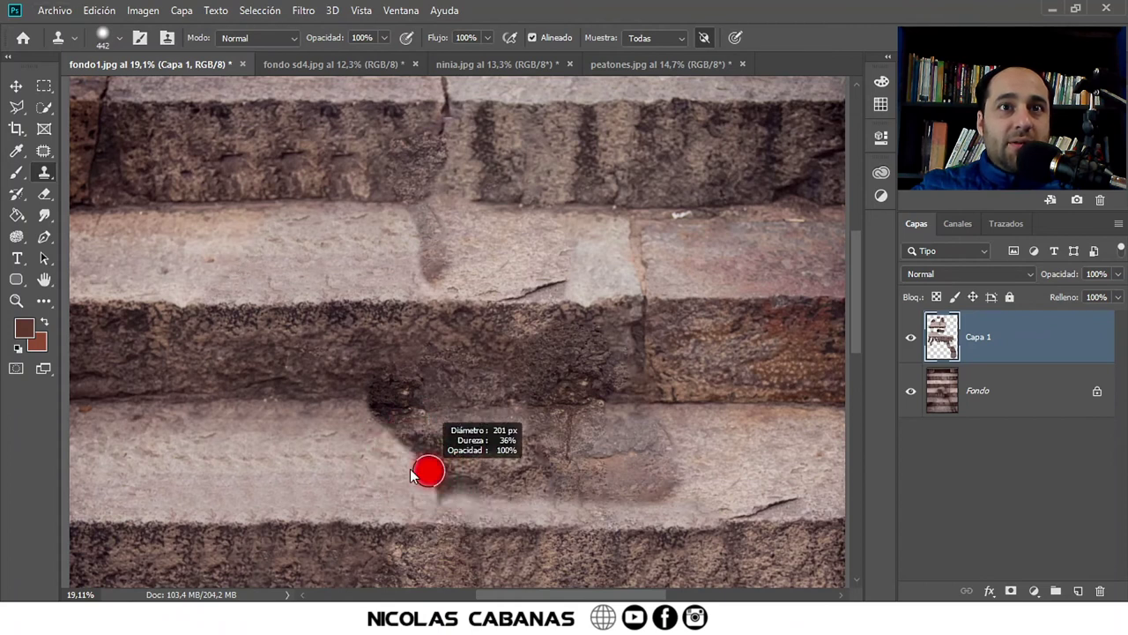
right_click(471, 483)
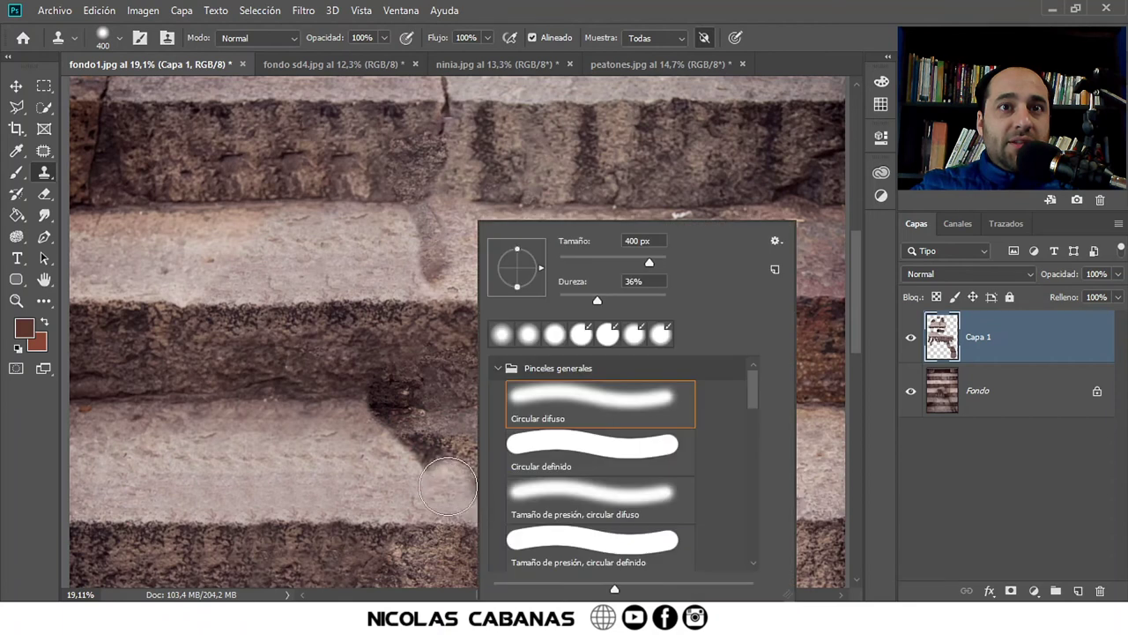
key("Escape")
left_click_drag(437, 474, 629, 491)
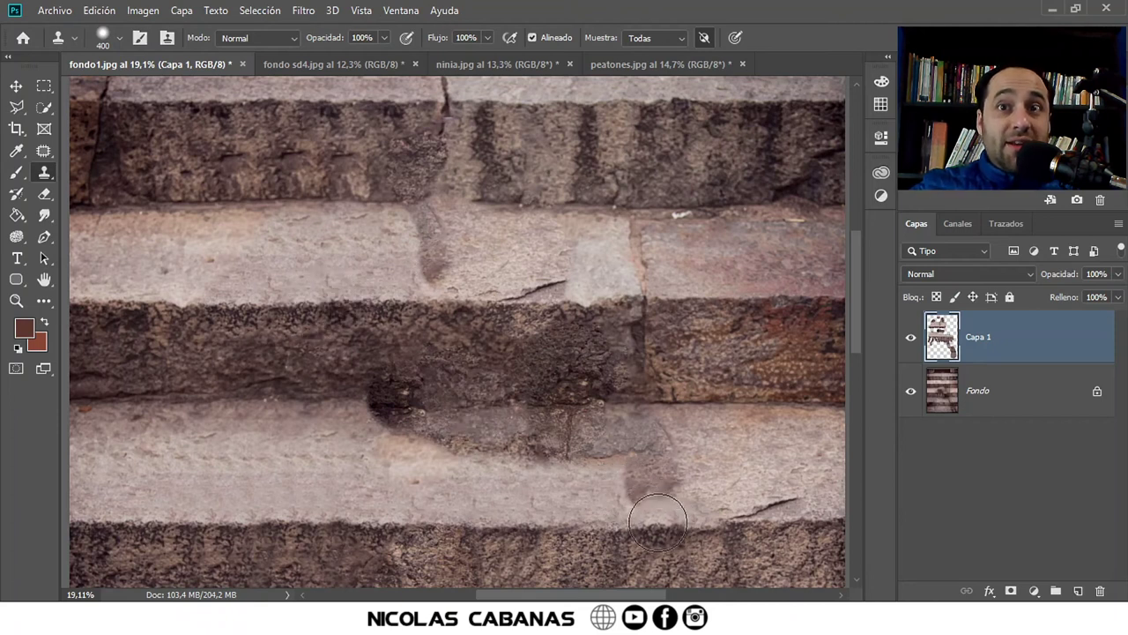
mouse_move(665, 508)
left_mouse_down()
mouse_move(659, 448)
mouse_move(638, 481)
mouse_move(592, 458)
mouse_move(519, 464)
mouse_move(445, 446)
mouse_move(516, 441)
mouse_move(395, 445)
left_mouse_up()
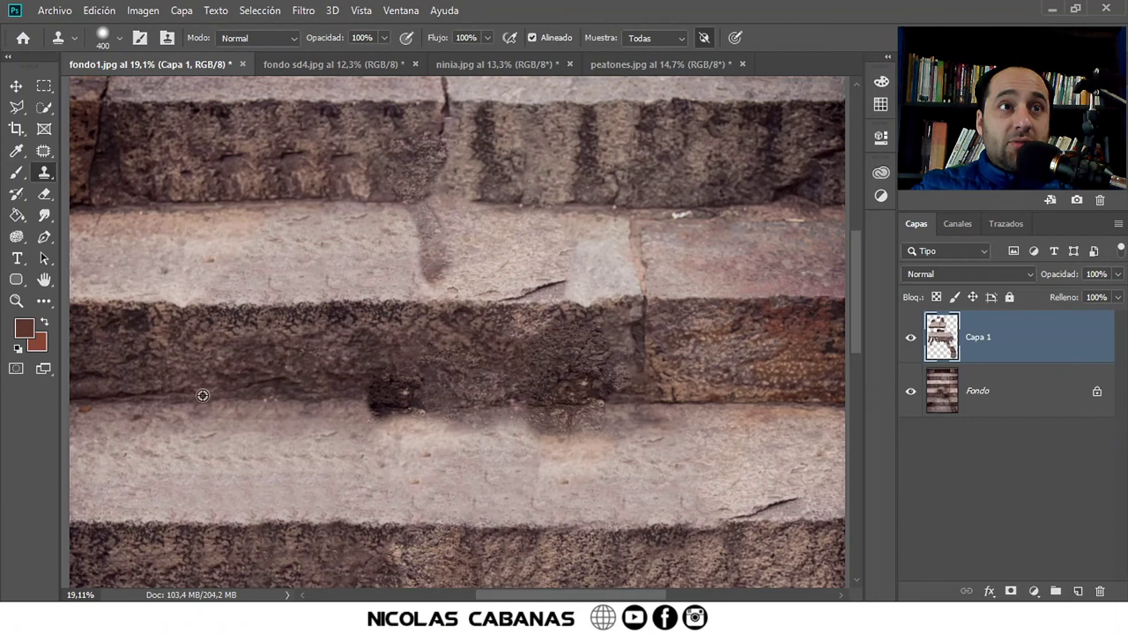
mouse_move(378, 407)
left_mouse_down()
mouse_move(390, 391)
mouse_move(458, 417)
mouse_move(541, 408)
mouse_move(586, 424)
left_mouse_up()
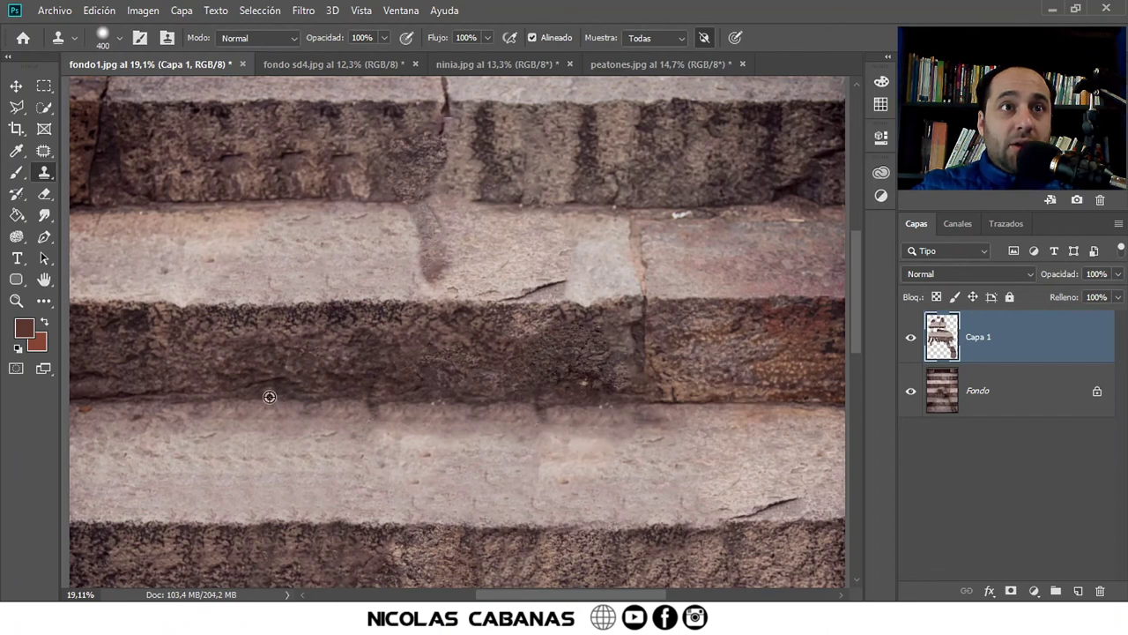
left_click_drag(441, 413, 371, 401)
Undo the streaked stroke, blend the dark band's lower edge, and fit the whole photo on screen.
key("ctrl+z")
key("ctrl+z")
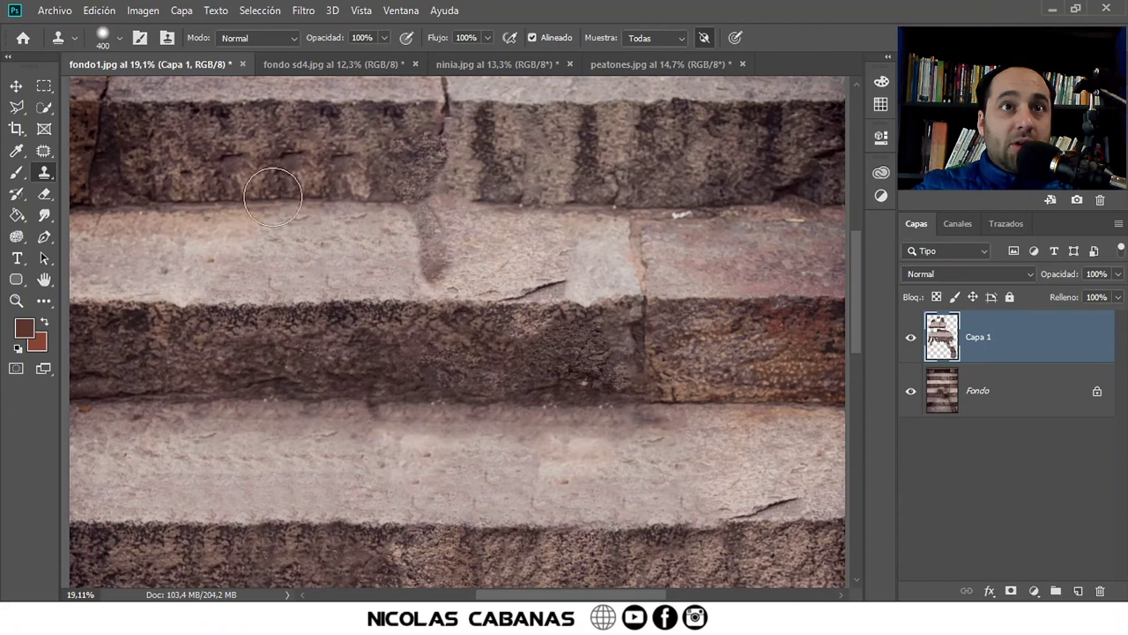
left_click_drag(372, 396, 385, 401)
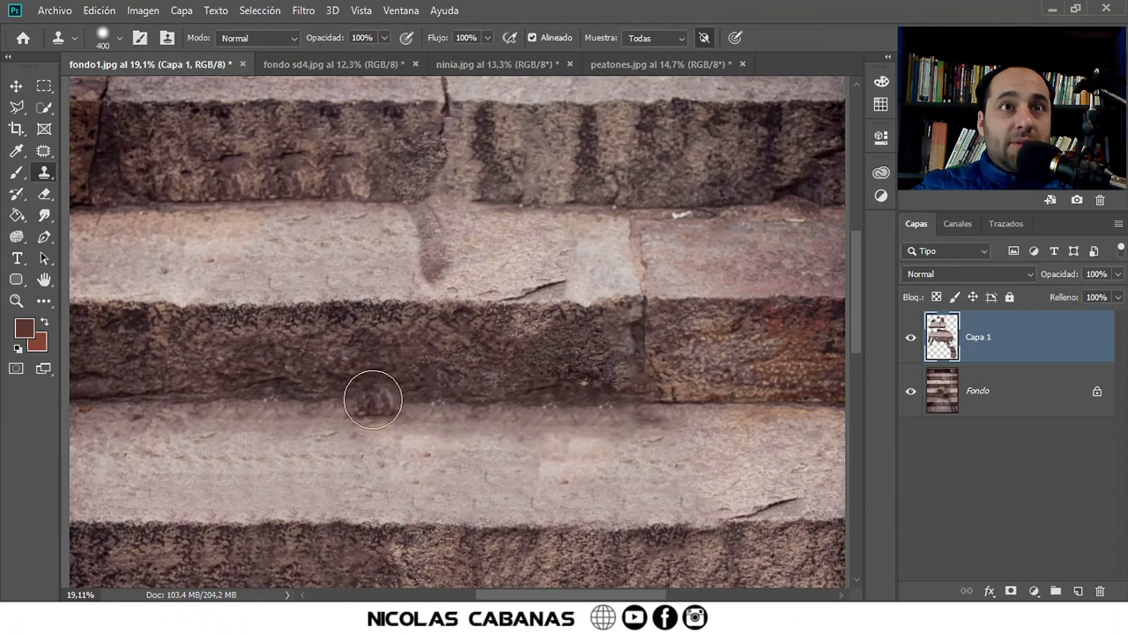
left_click(316, 480)
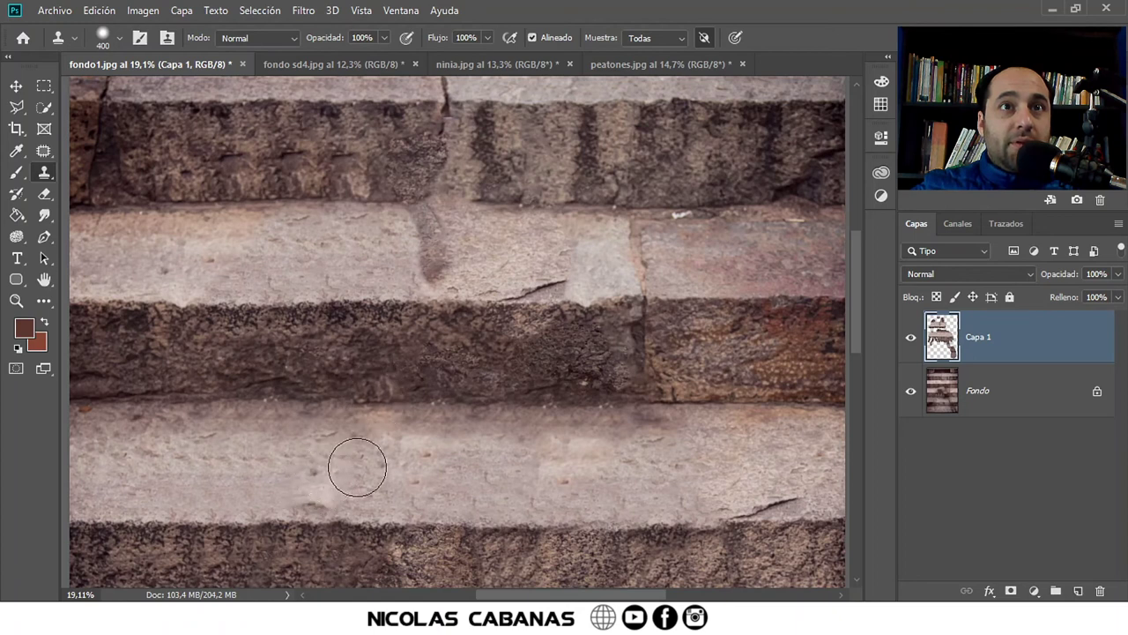
key("z")
key("ctrl+0")
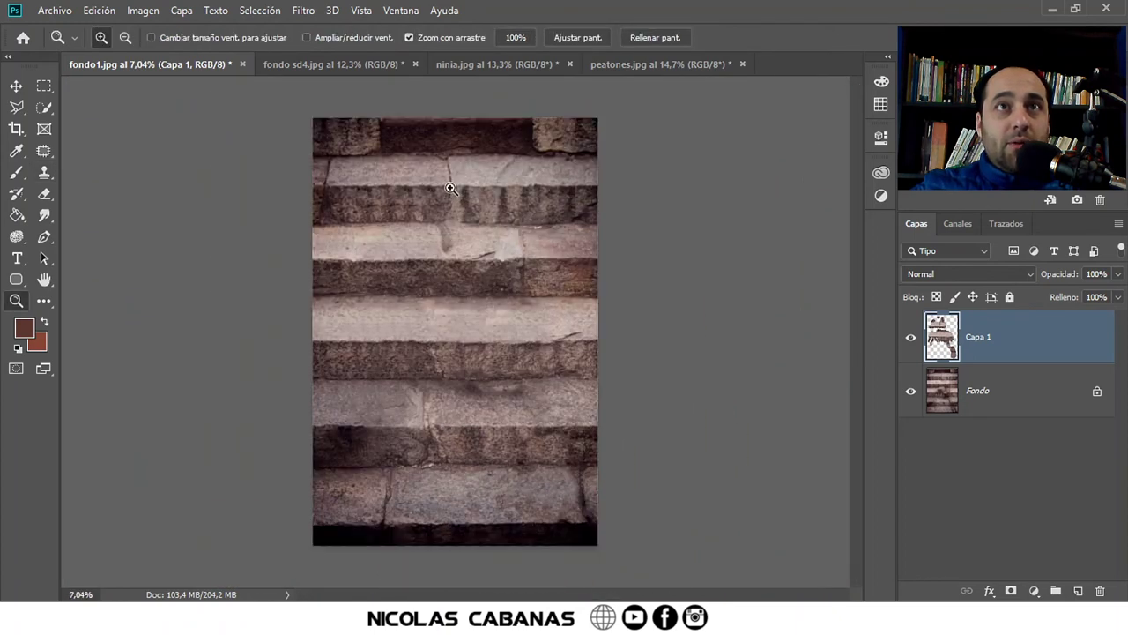
left_click_drag(451, 188, 514, 303)
key("s")
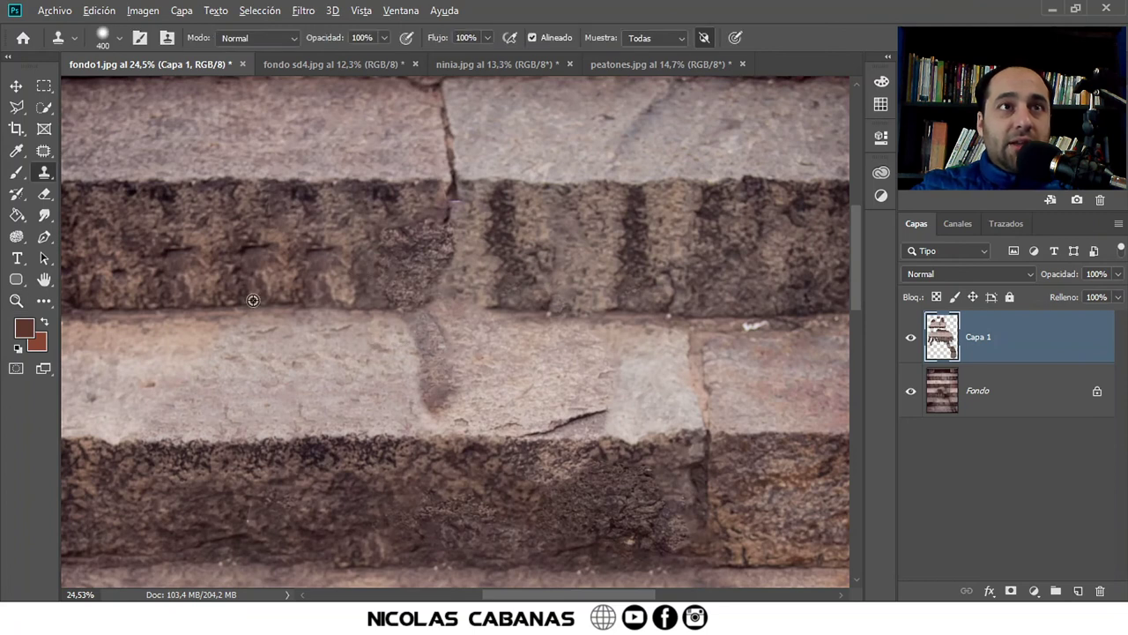
mouse_move(411, 299)
left_mouse_down()
mouse_move(439, 383)
mouse_move(519, 382)
mouse_move(549, 332)
mouse_move(666, 396)
left_mouse_up()
left_click(911, 337)
left_click(911, 337)
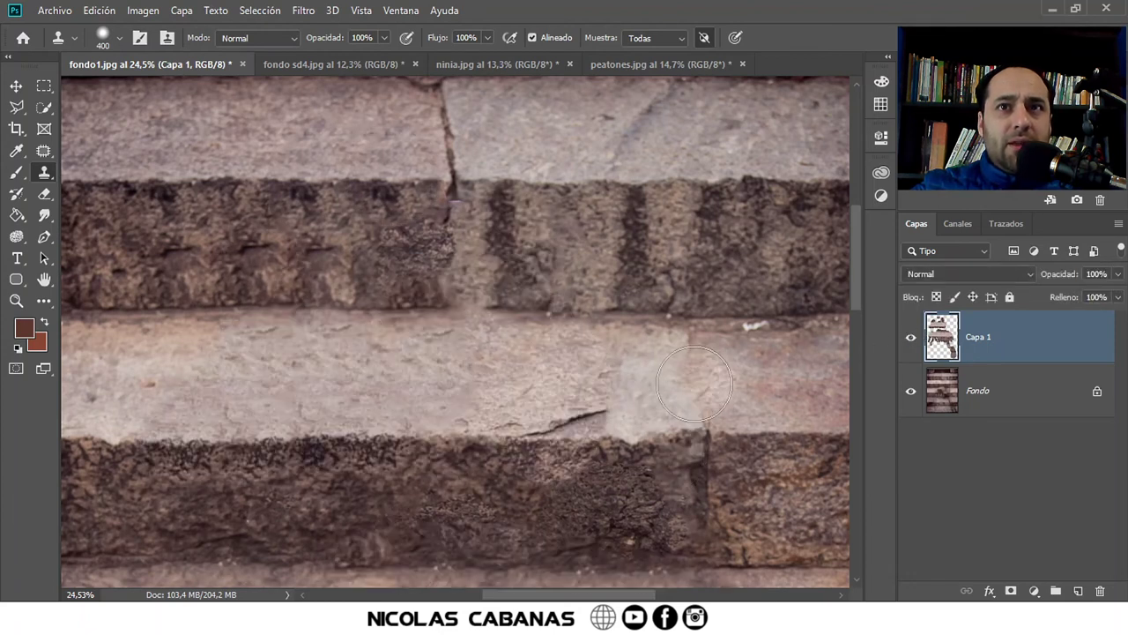
mouse_move(488, 373)
left_mouse_down()
mouse_move(444, 403)
mouse_move(465, 420)
left_mouse_up()
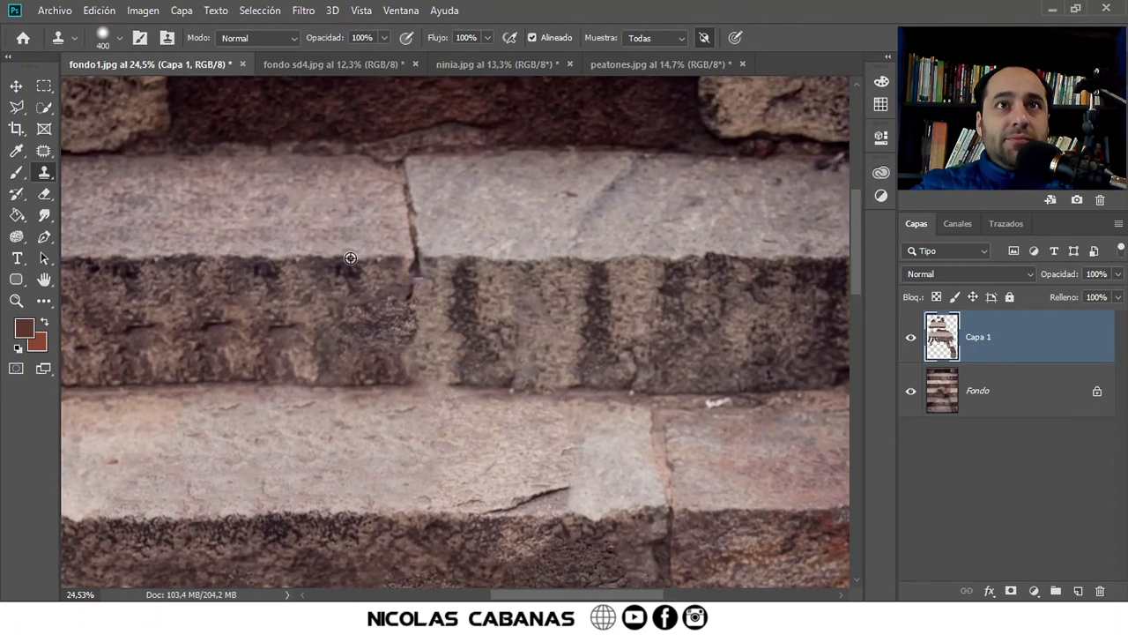
scroll(546, 254, "down", 3)
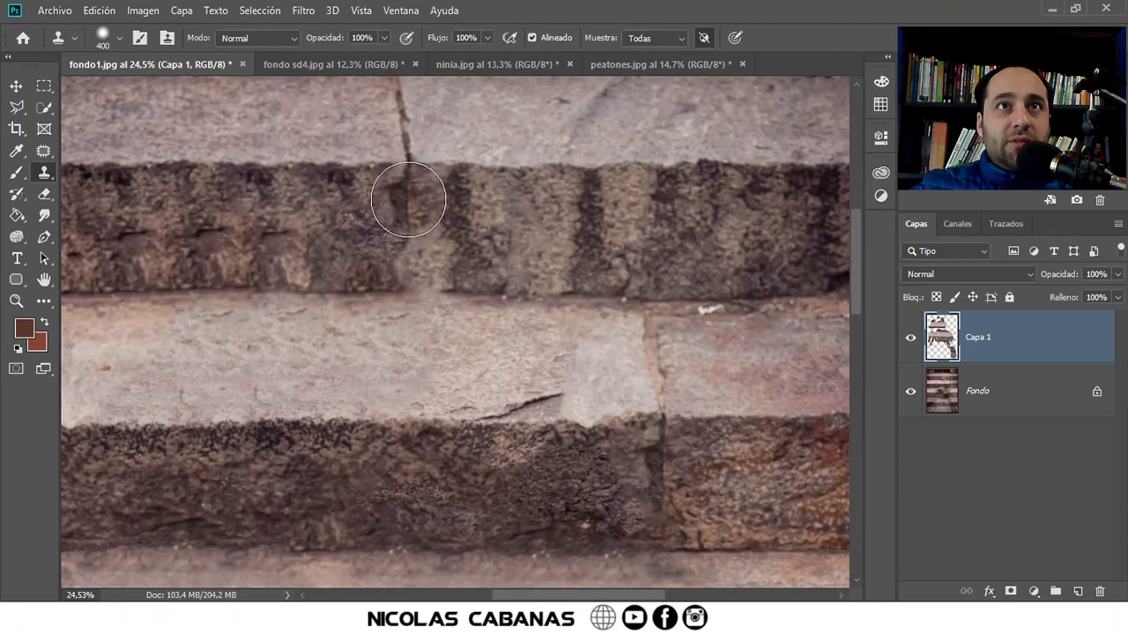
left_click_drag(409, 200, 414, 252)
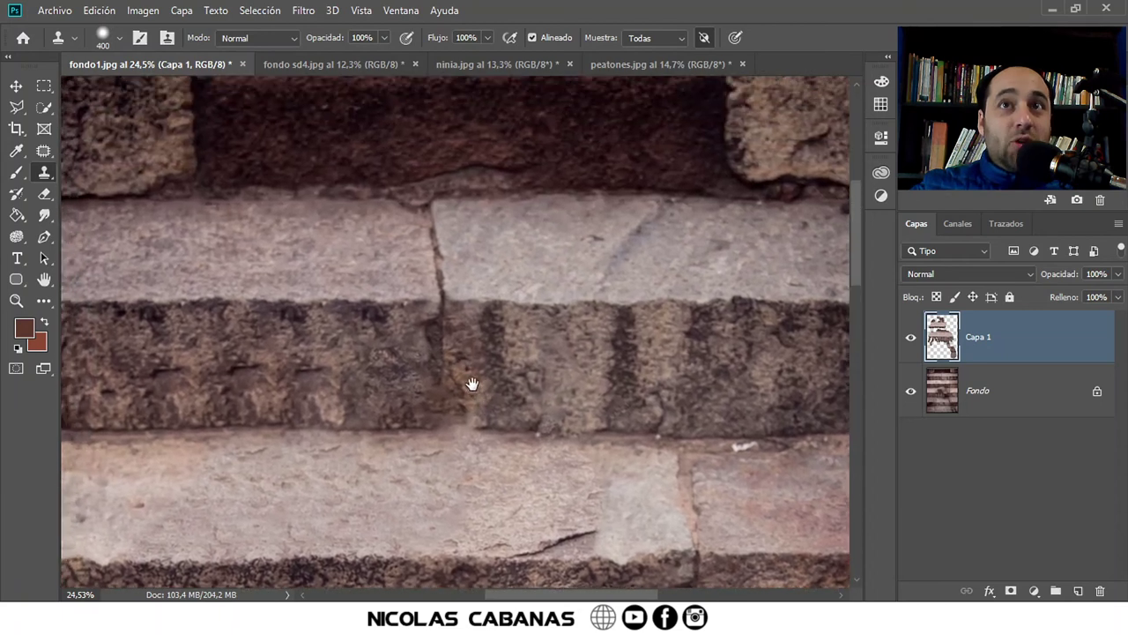
left_click_drag(471, 383, 352, 282)
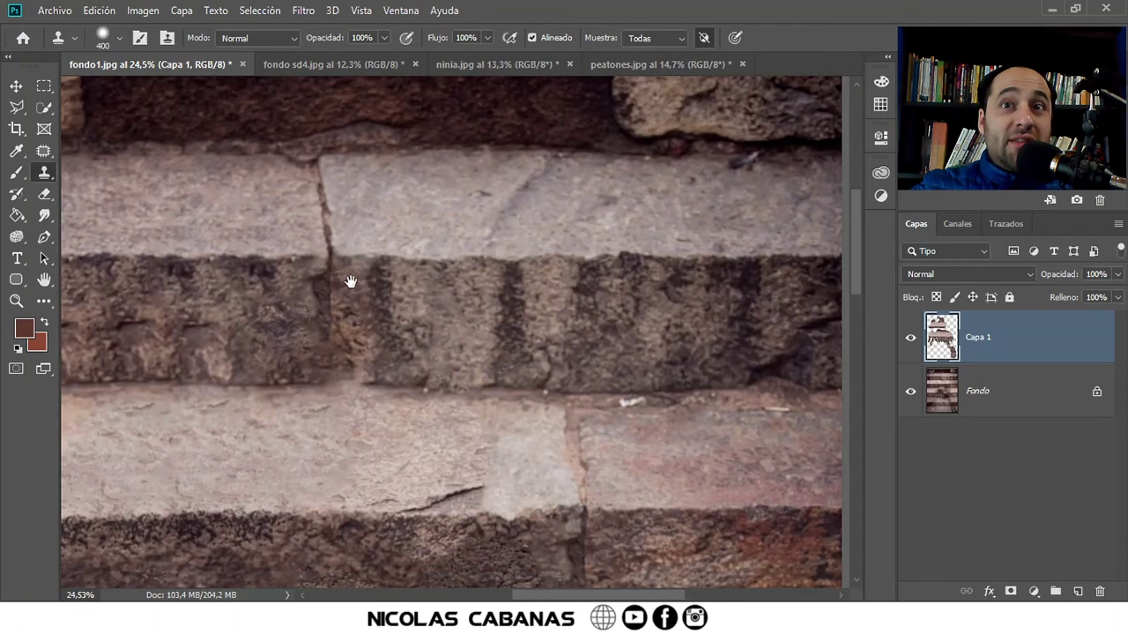
mouse_move(452, 322)
left_mouse_down()
mouse_move(432, 330)
mouse_move(503, 265)
mouse_move(579, 388)
mouse_move(435, 424)
mouse_move(508, 289)
left_mouse_up()
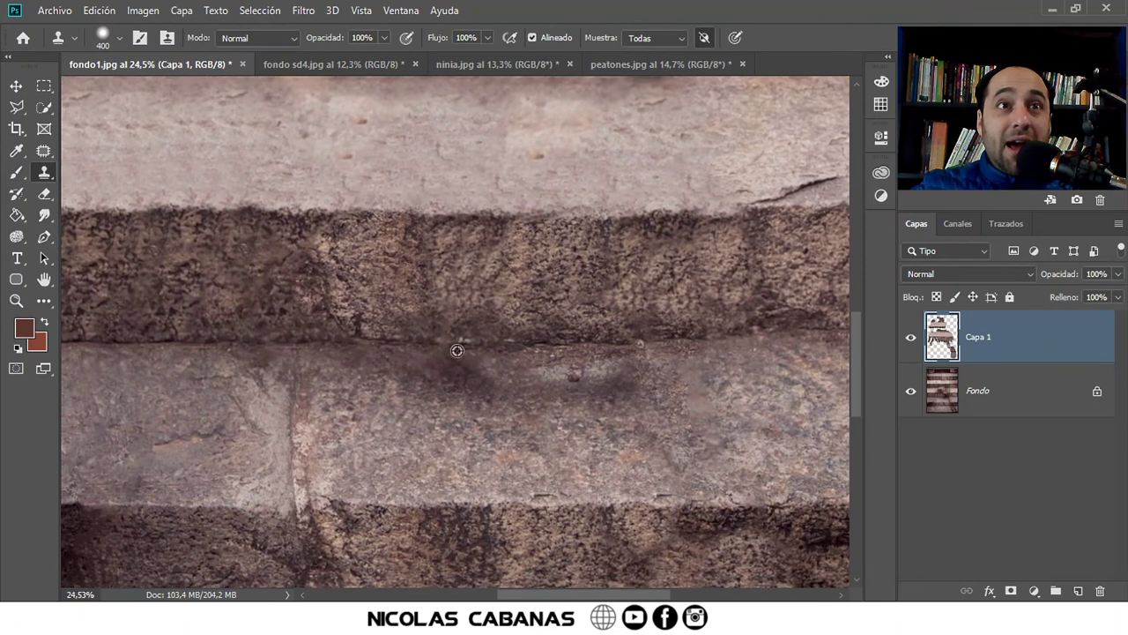
left_click_drag(453, 479, 416, 252)
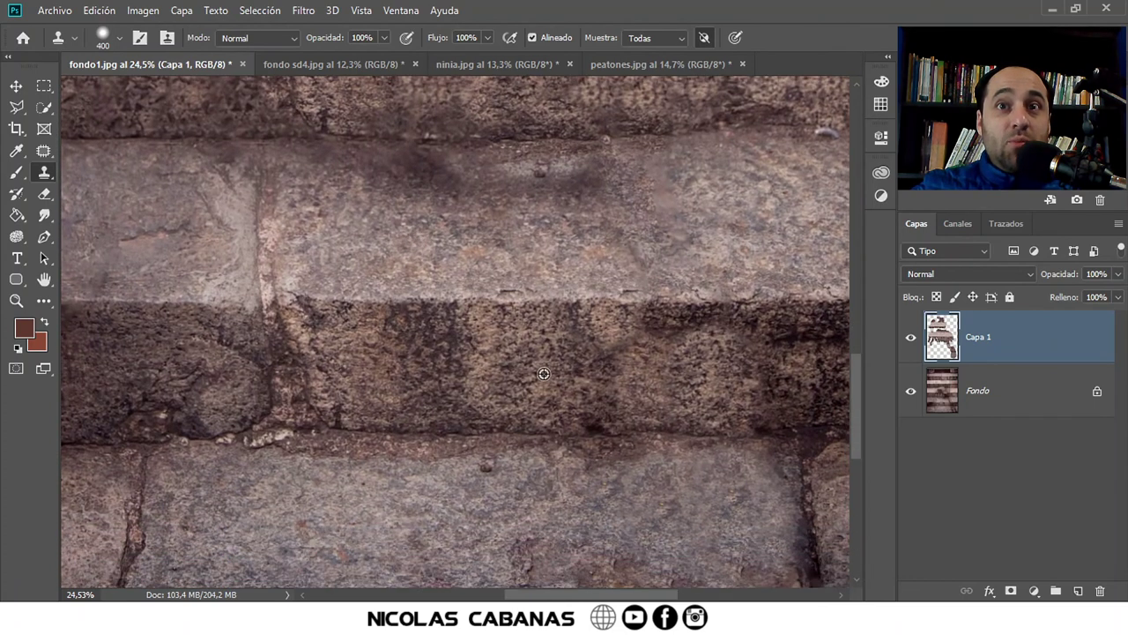
scroll(543, 374, "down", 2)
scroll(491, 244, "down", 1)
scroll(471, 322, "down", 2)
Clone clean stone over smudges along the upper seam and middle step, undoing two bad strokes.
scroll(473, 360, "down", 1)
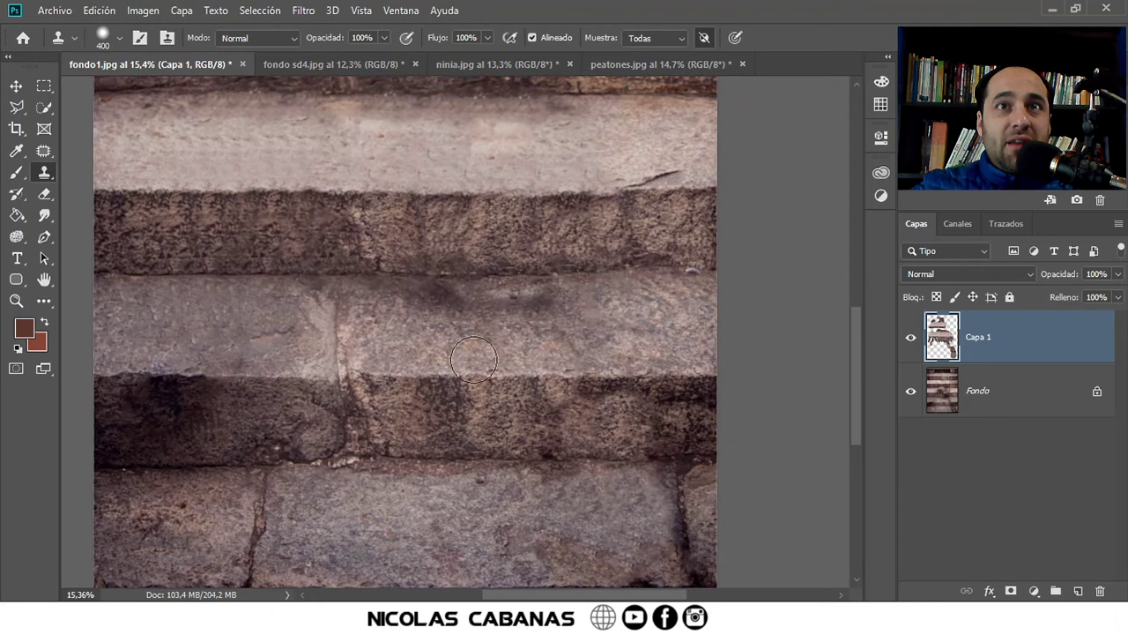
scroll(564, 457, "up", 2)
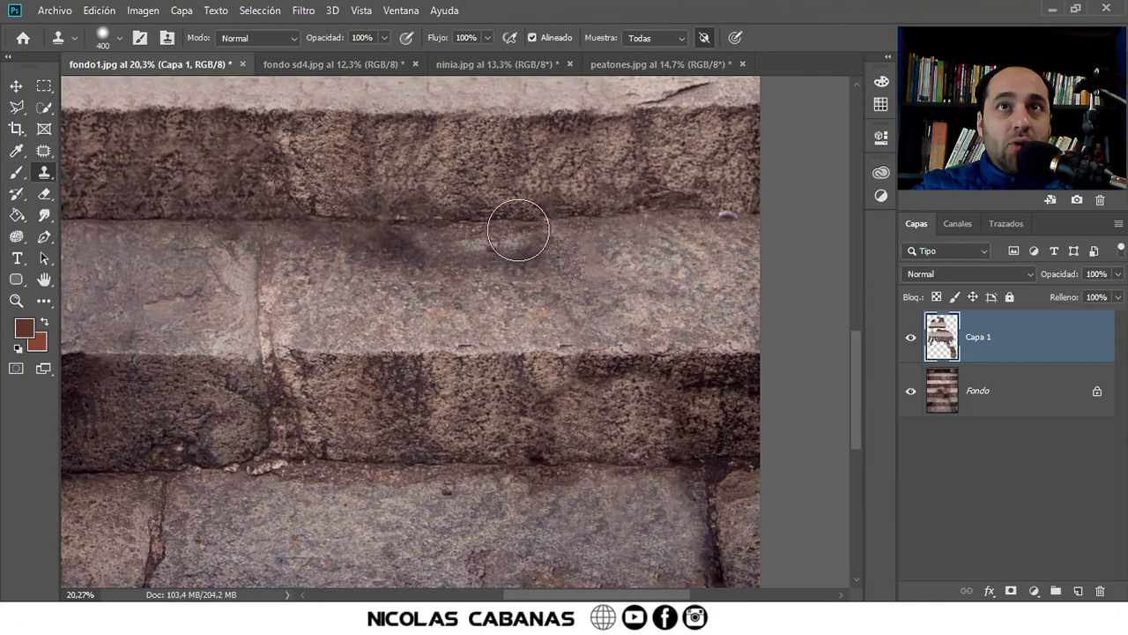
mouse_move(521, 222)
left_mouse_down()
mouse_move(461, 221)
mouse_move(551, 251)
left_mouse_up()
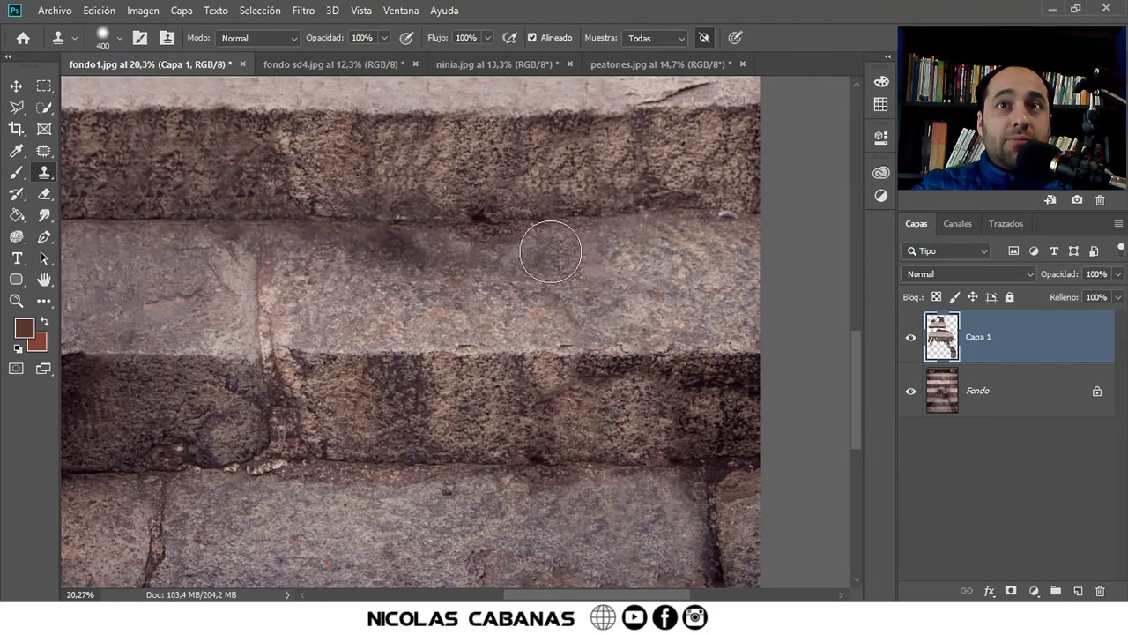
key("ctrl+z")
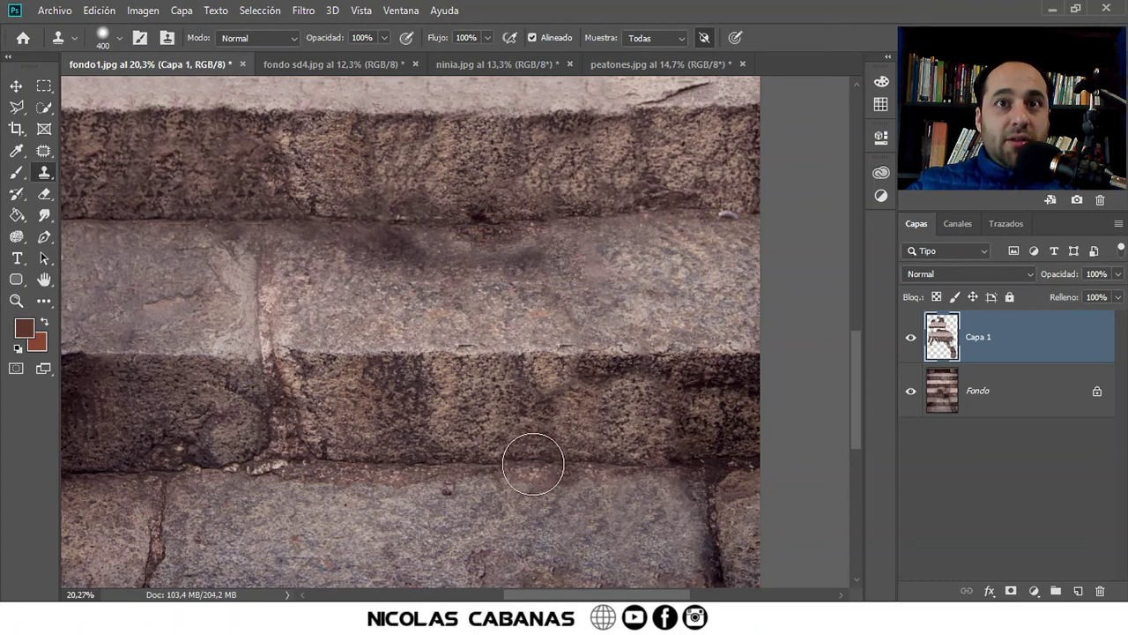
mouse_move(430, 337)
left_mouse_down()
mouse_move(459, 426)
mouse_move(490, 448)
left_mouse_up()
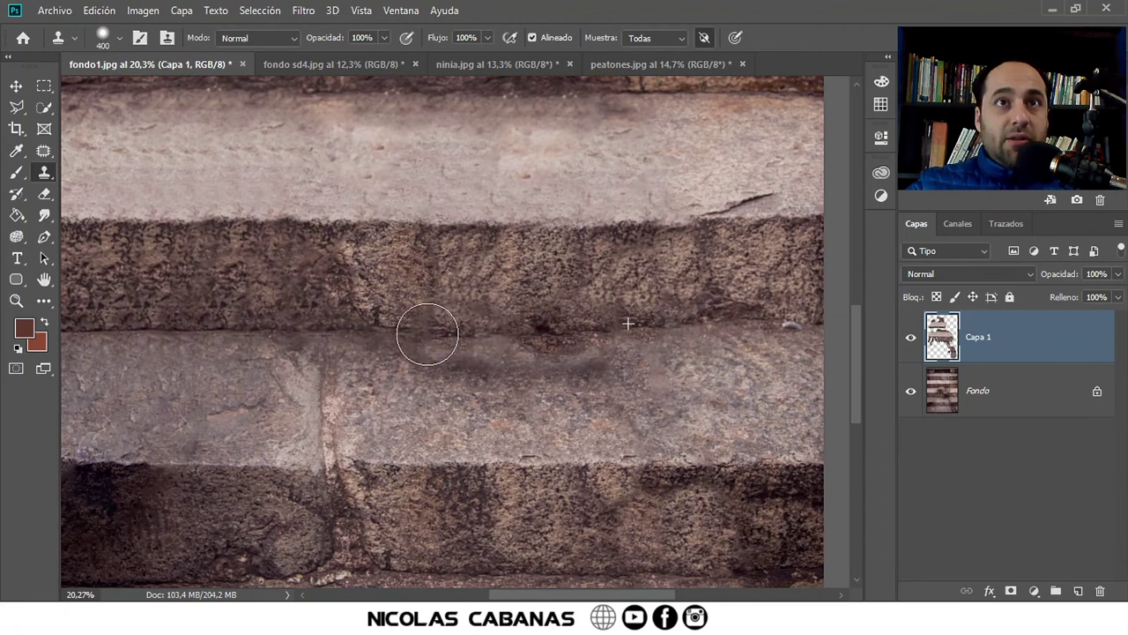
left_click_drag(260, 377, 331, 258)
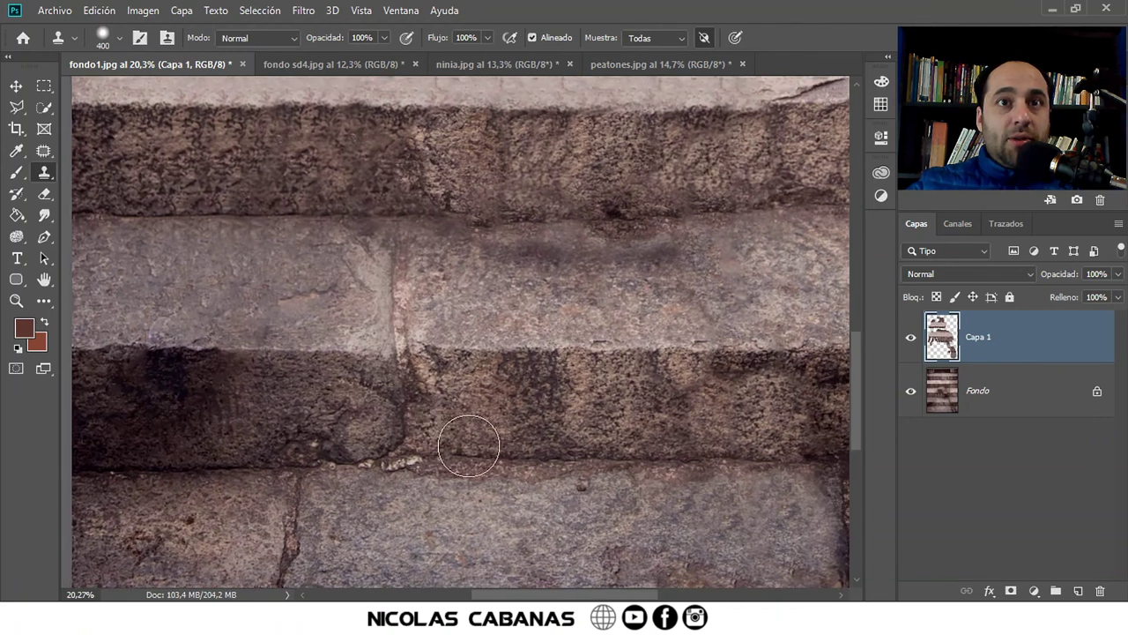
mouse_move(481, 216)
left_mouse_down()
mouse_move(557, 223)
mouse_move(494, 256)
left_mouse_up()
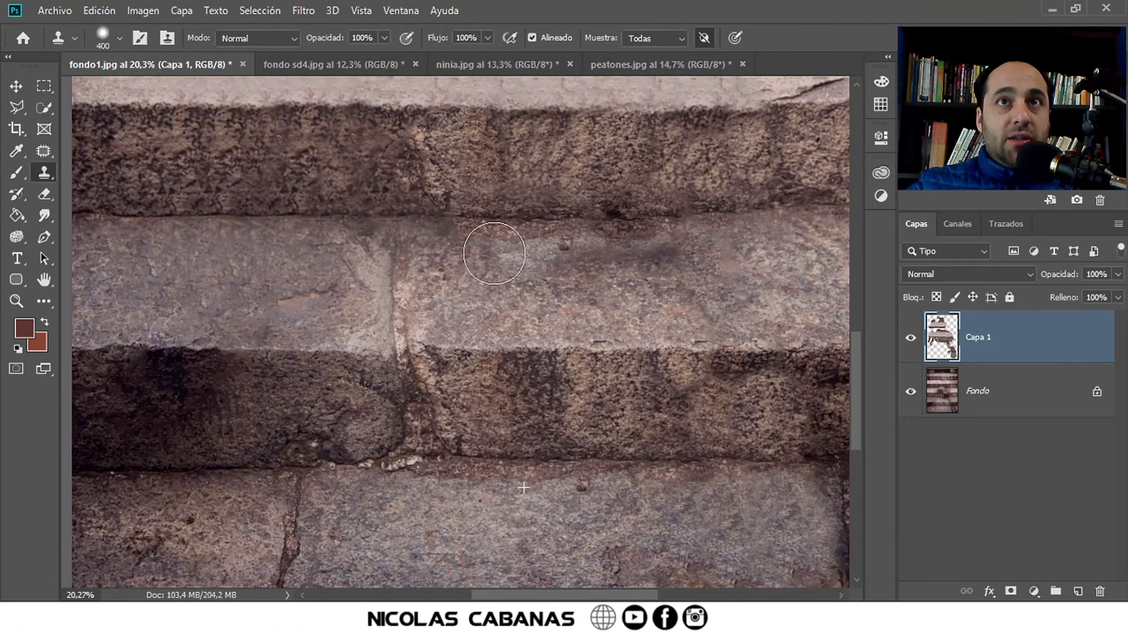
left_click(533, 374)
key("ctrl+z")
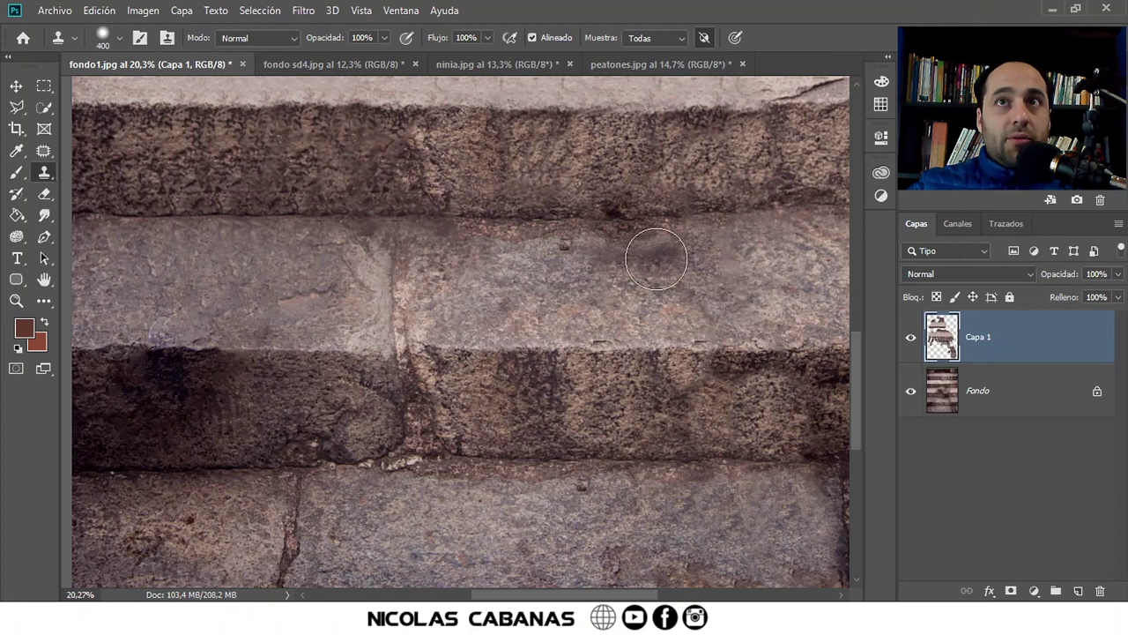
left_click_drag(655, 258, 626, 282)
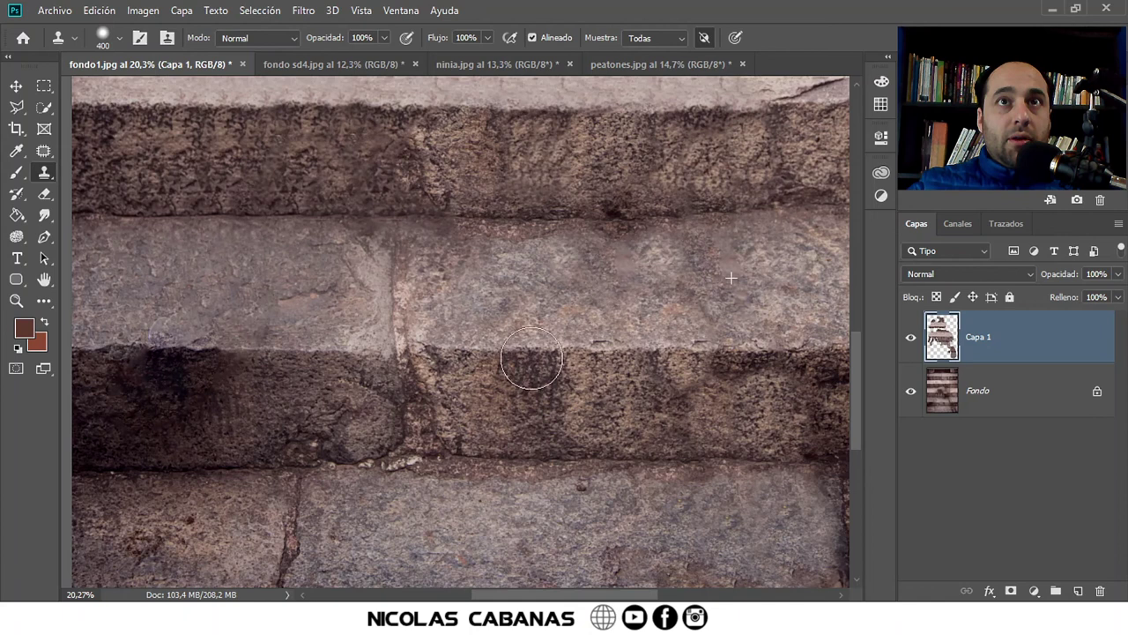
Zoom out to check the staircase, then clone clean texture along the lower step edge.
scroll(549, 338, "down", 1)
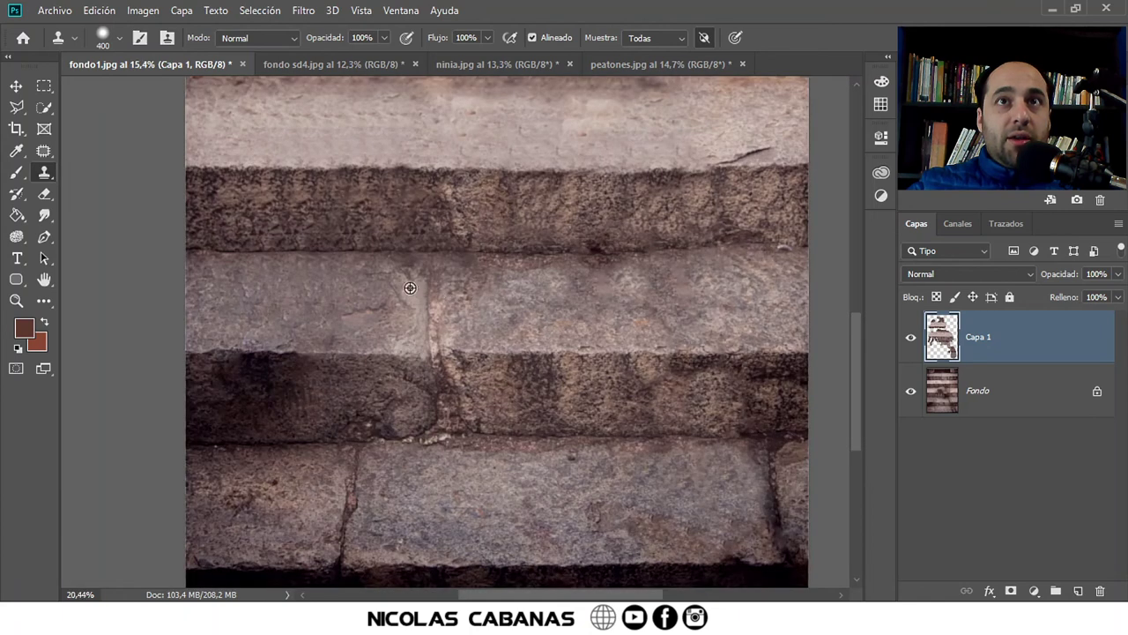
scroll(538, 383, "down", 1)
scroll(538, 400, "down", 1)
scroll(574, 479, "down", 2)
scroll(542, 422, "down", 2)
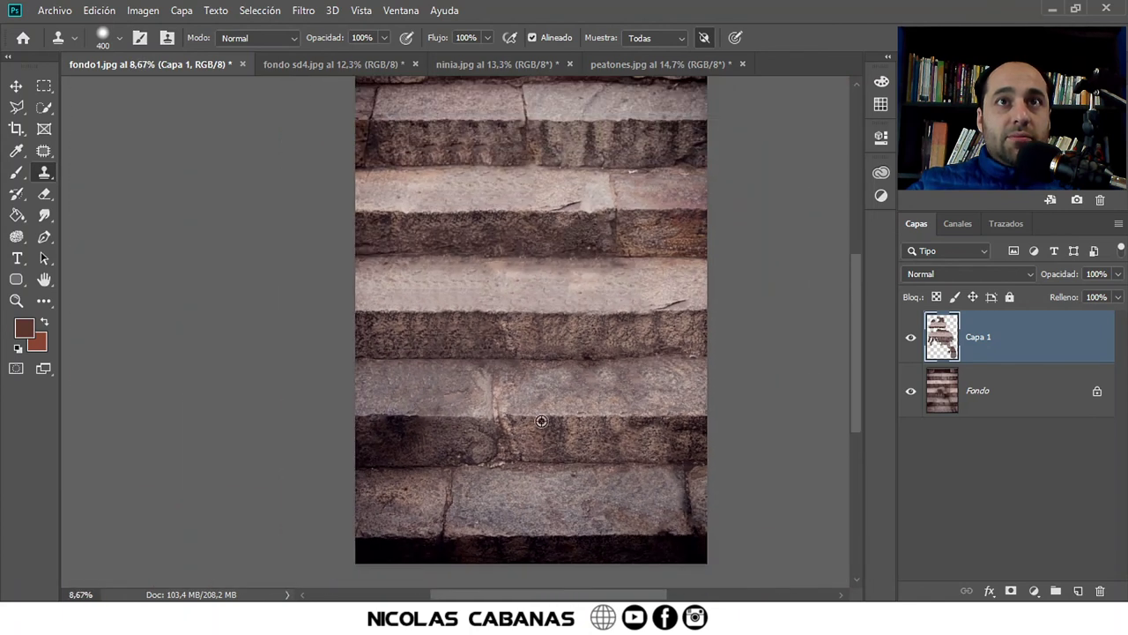
scroll(547, 348, "down", 1)
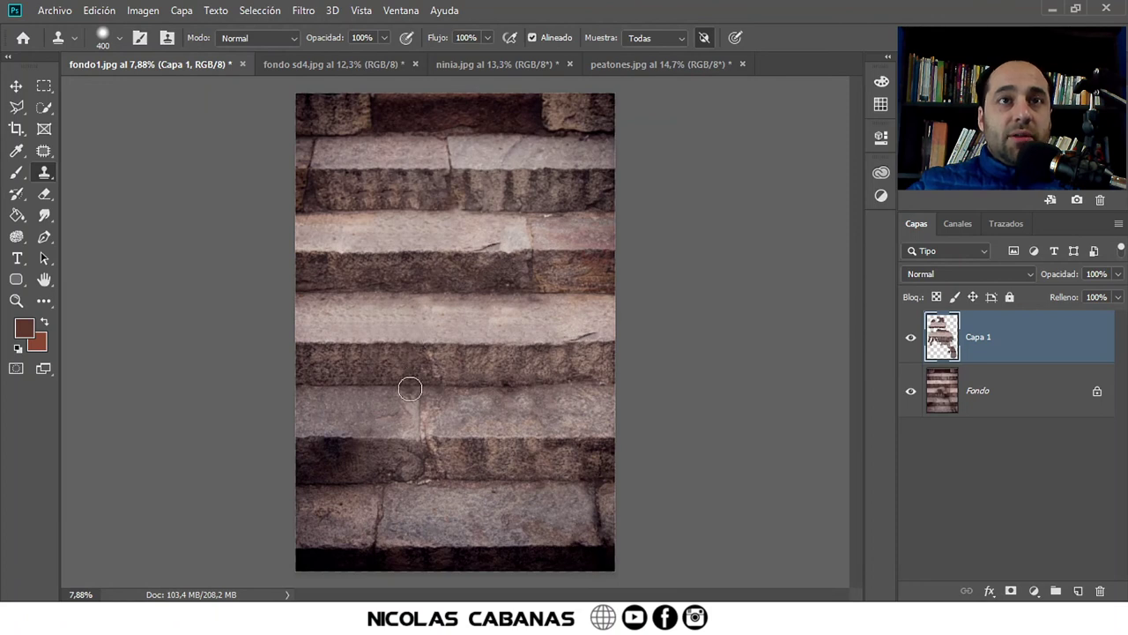
scroll(398, 406, "up", 2)
scroll(546, 404, "up", 1)
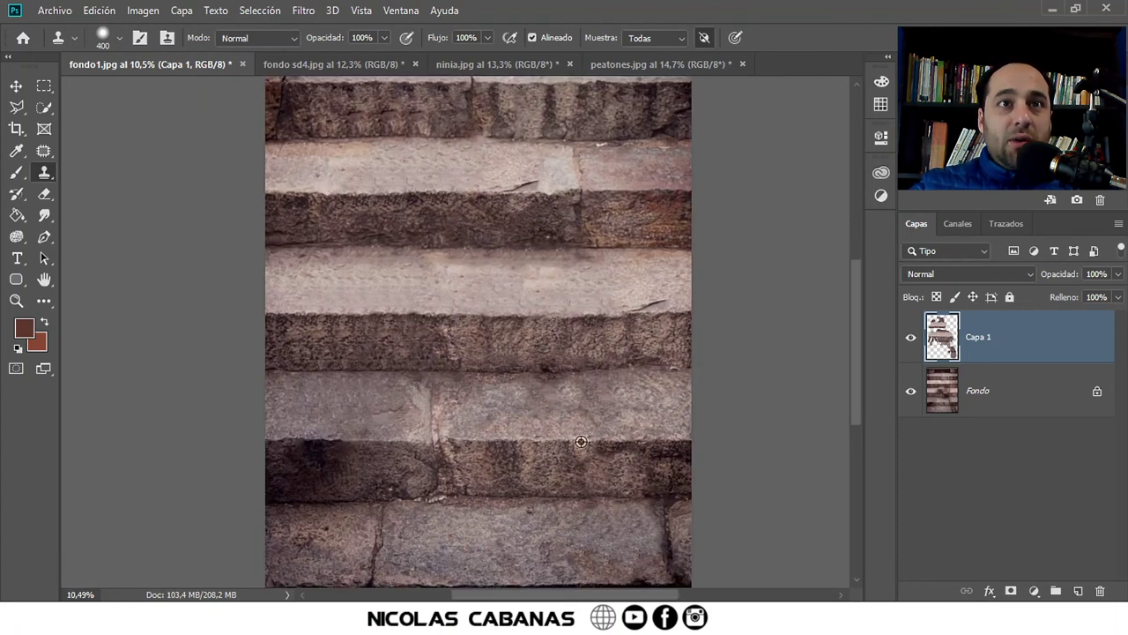
scroll(605, 457, "up", 4)
mouse_move(561, 367)
left_mouse_down()
mouse_move(503, 407)
mouse_move(643, 397)
left_mouse_up()
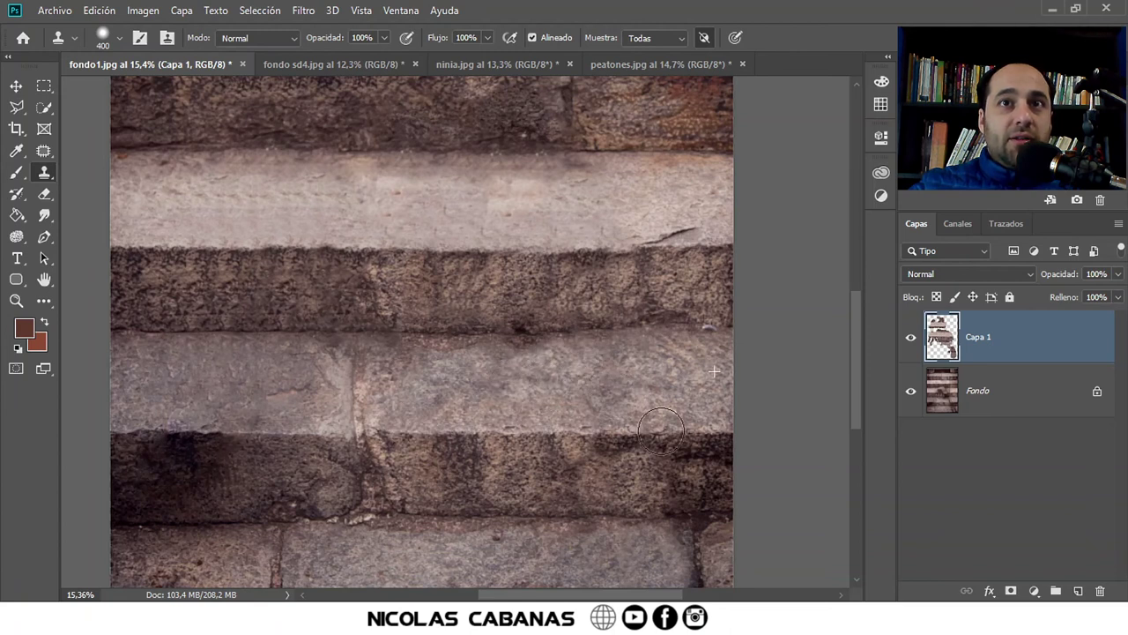
scroll(441, 454, "down", 2)
scroll(417, 444, "down", 3)
scroll(417, 444, "down", 1)
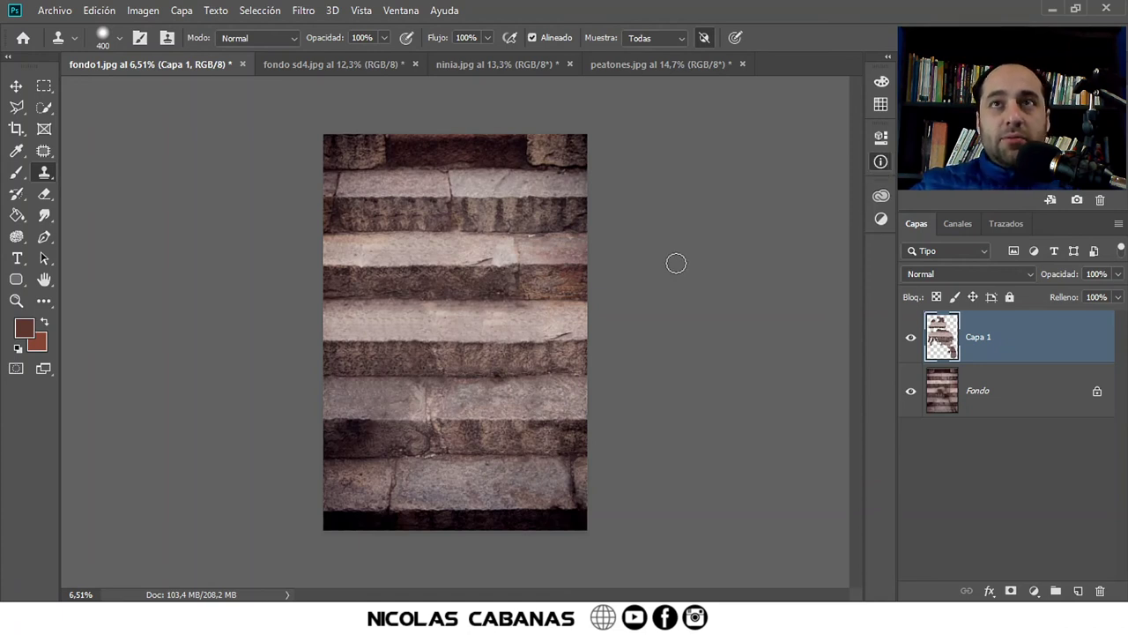
key("F8")
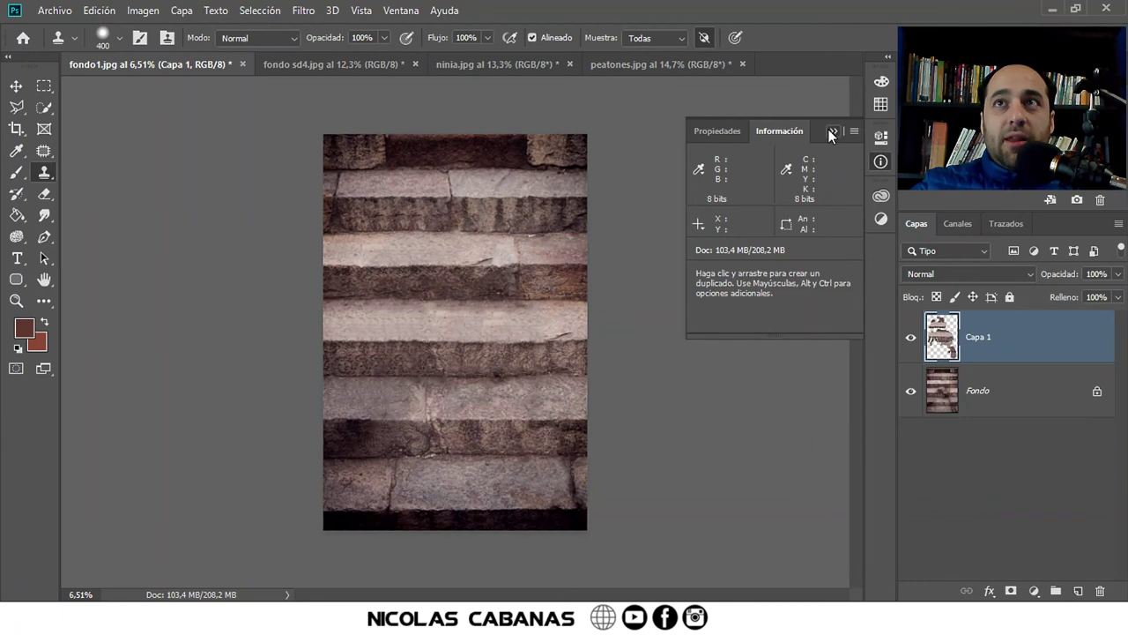
left_click(830, 133)
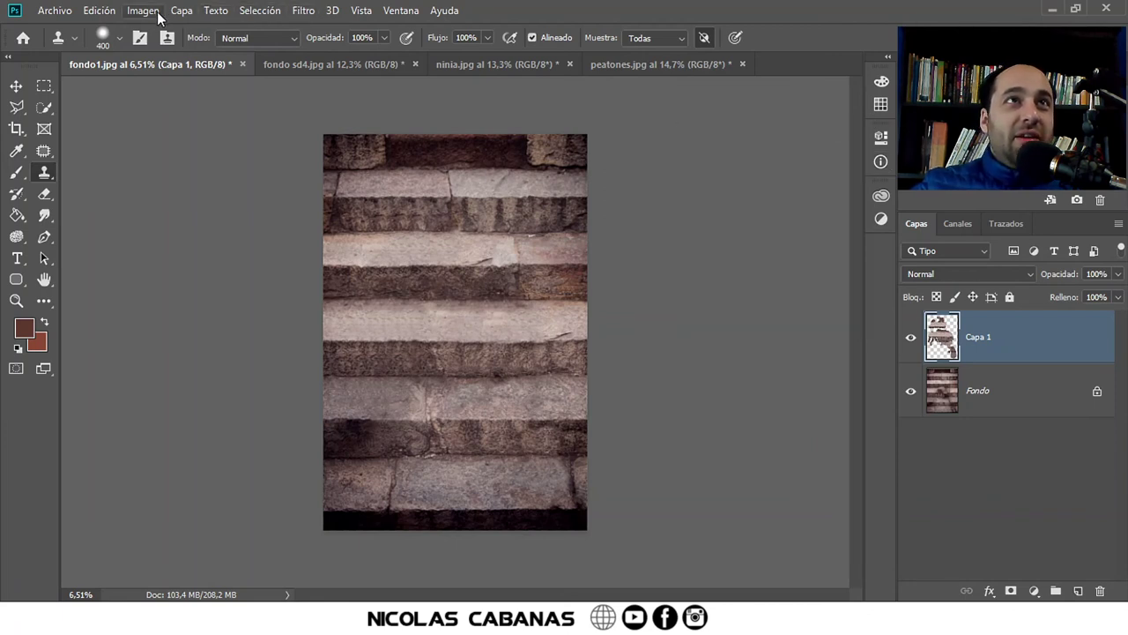
left_click(398, 12)
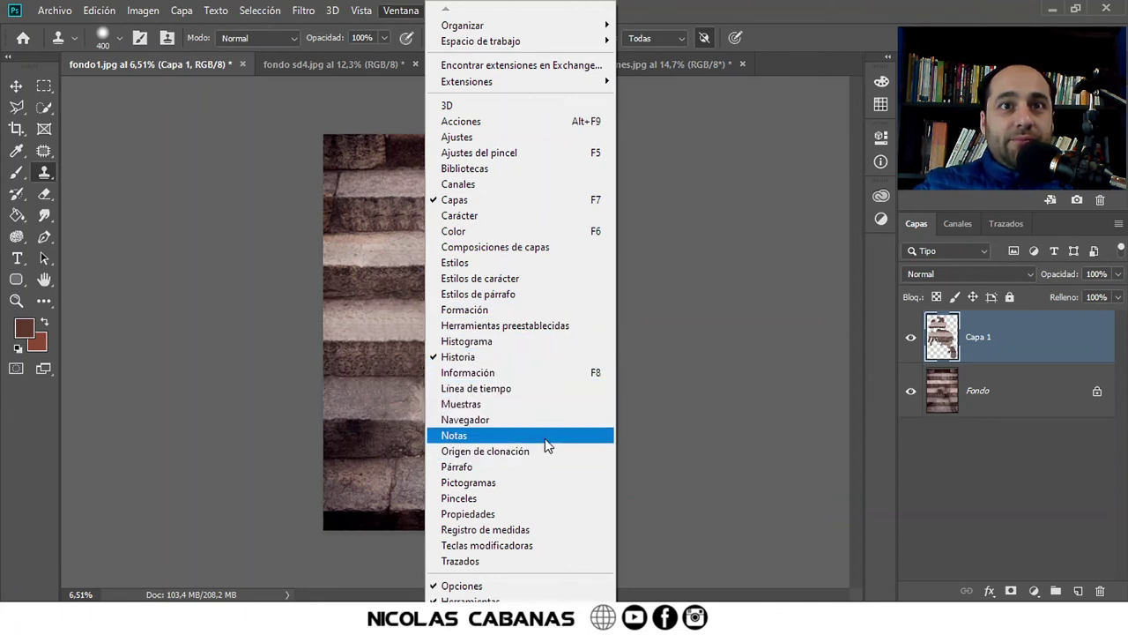
left_click(536, 459)
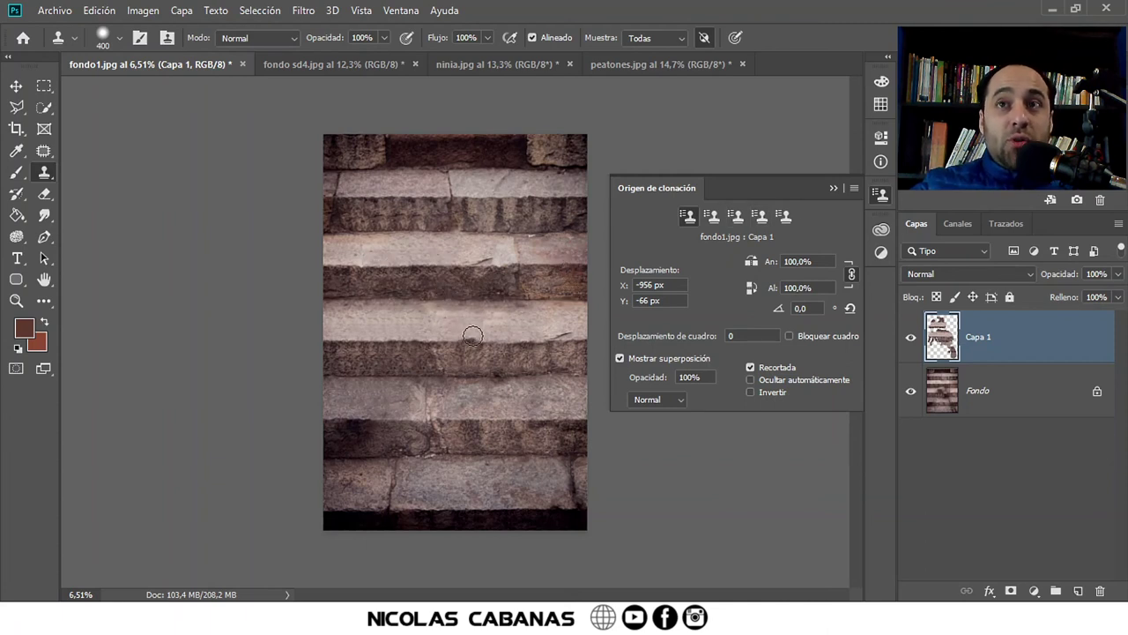
left_click(812, 313)
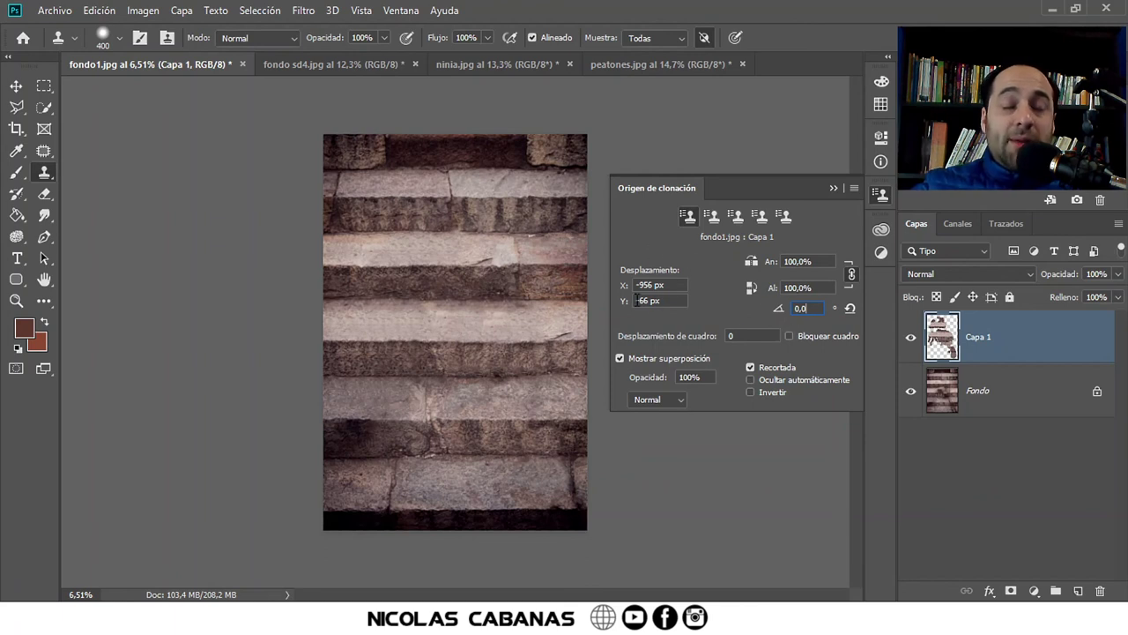
left_click(833, 187)
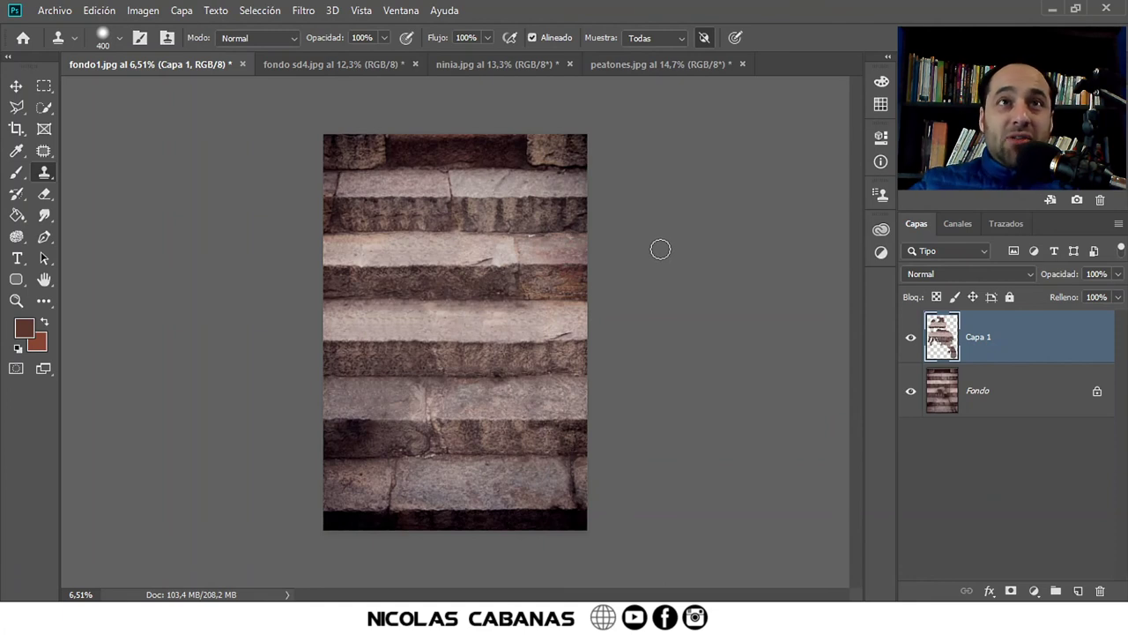
left_click(911, 337)
left_click(911, 337)
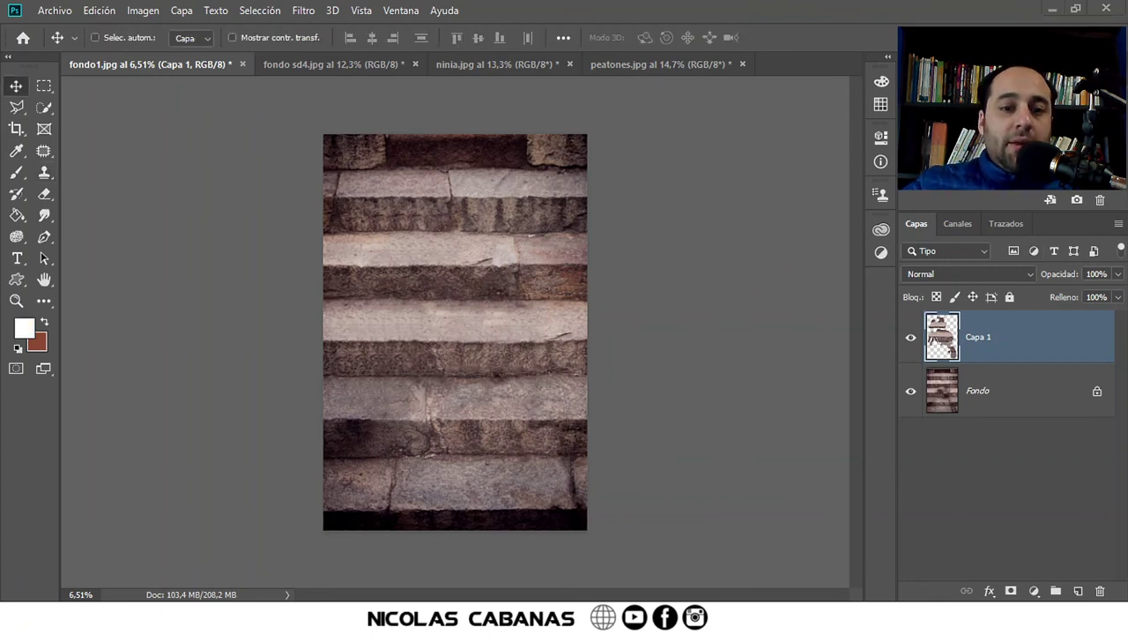
left_click(273, 65)
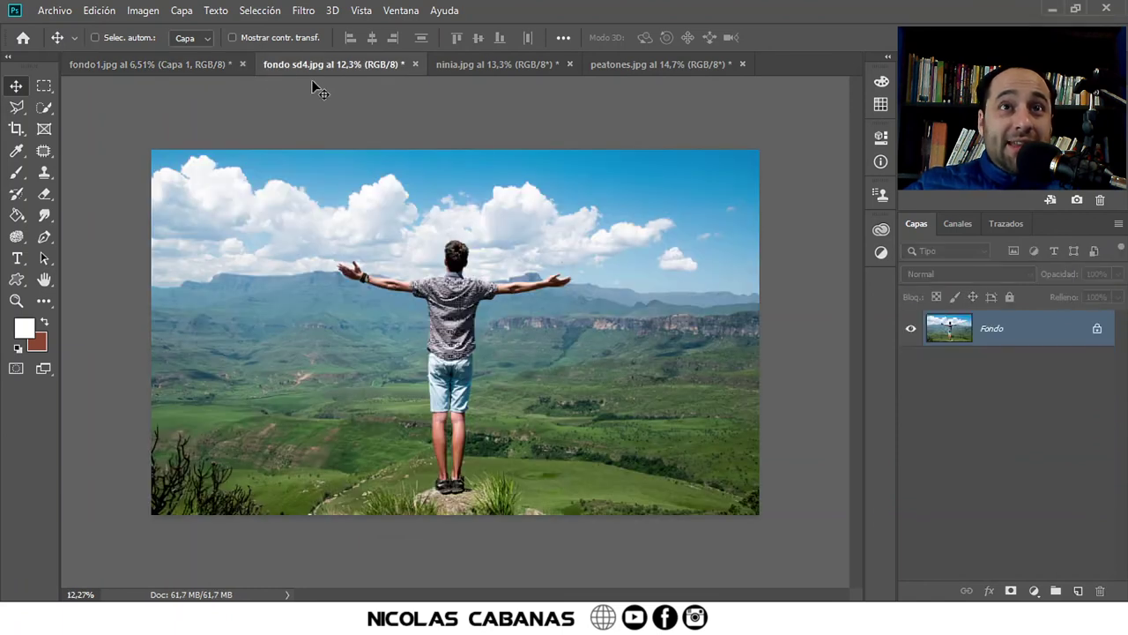
left_click(466, 64)
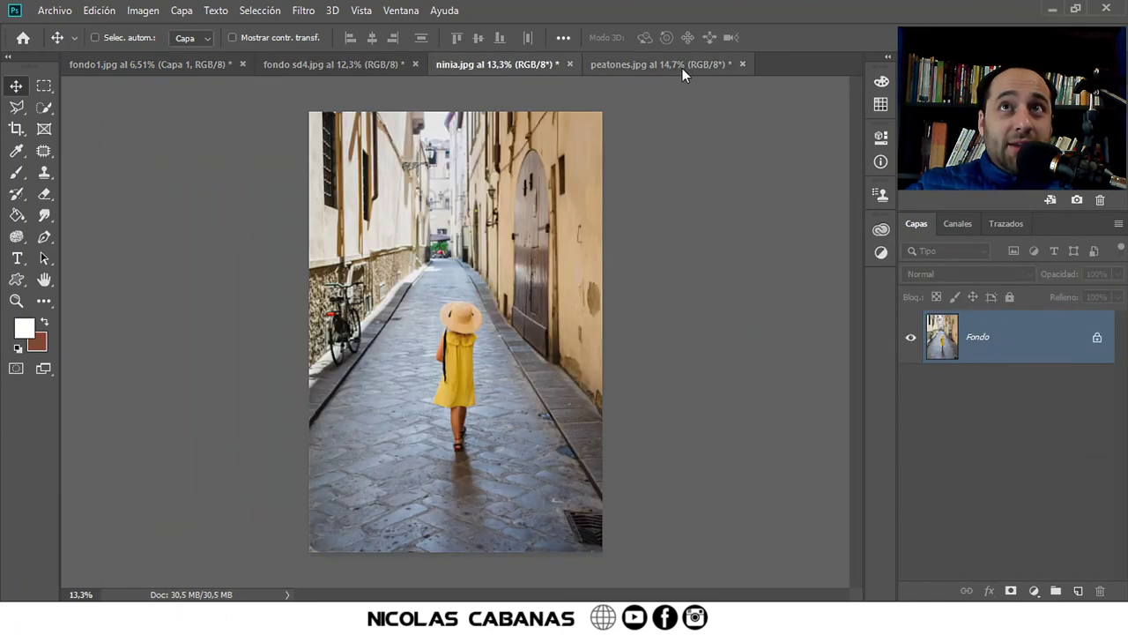
left_click(682, 68)
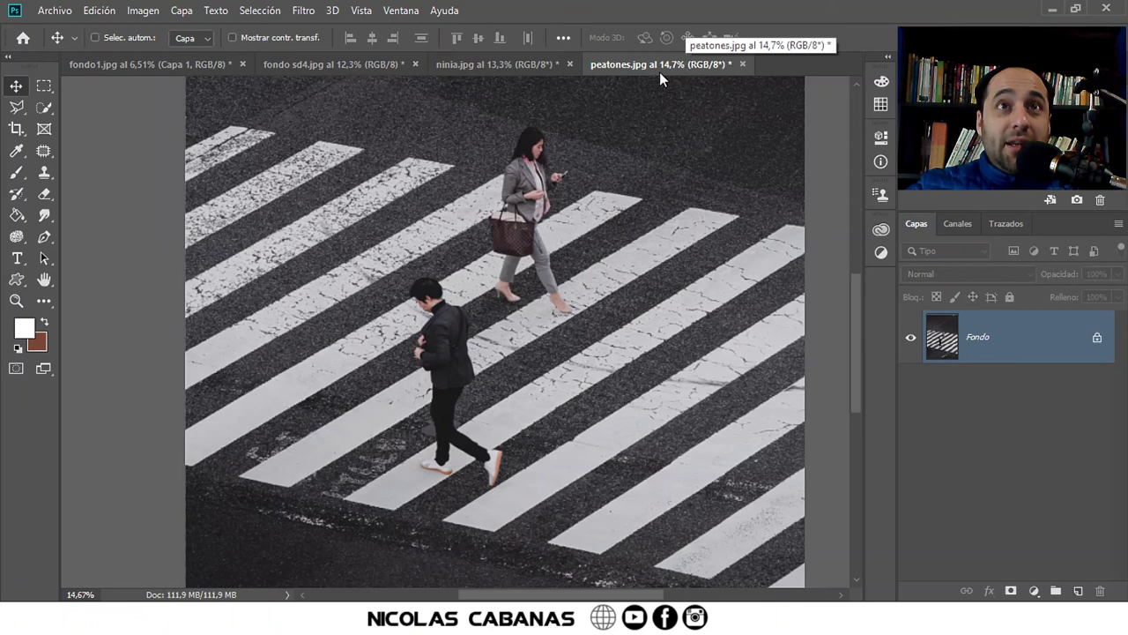
left_click(457, 66)
left_click(379, 65)
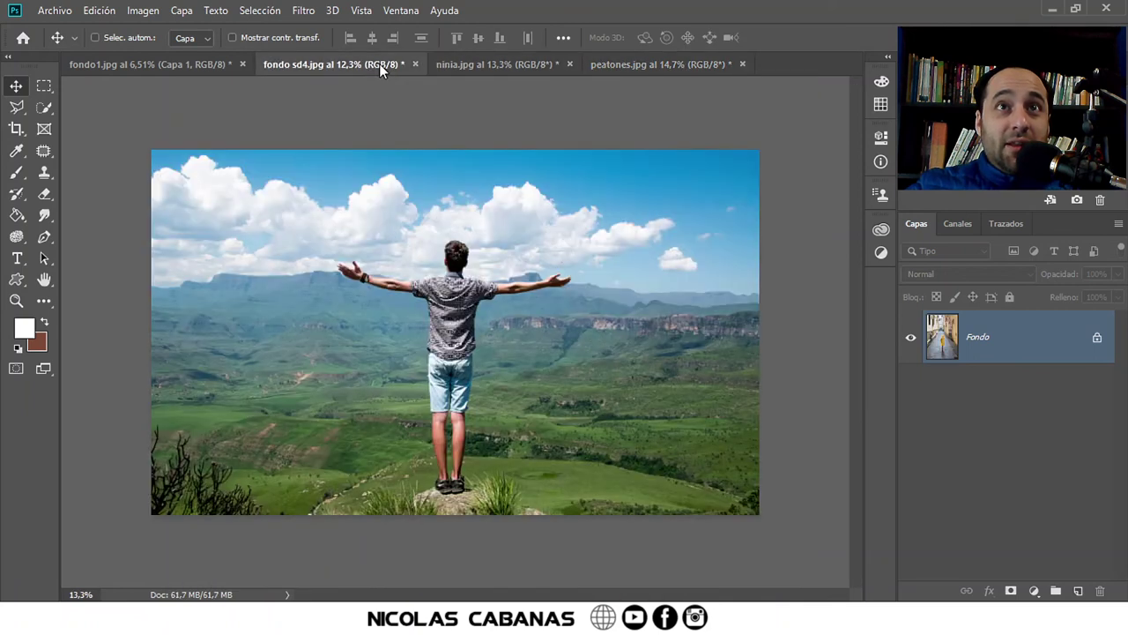
left_click(446, 67)
left_click(611, 66)
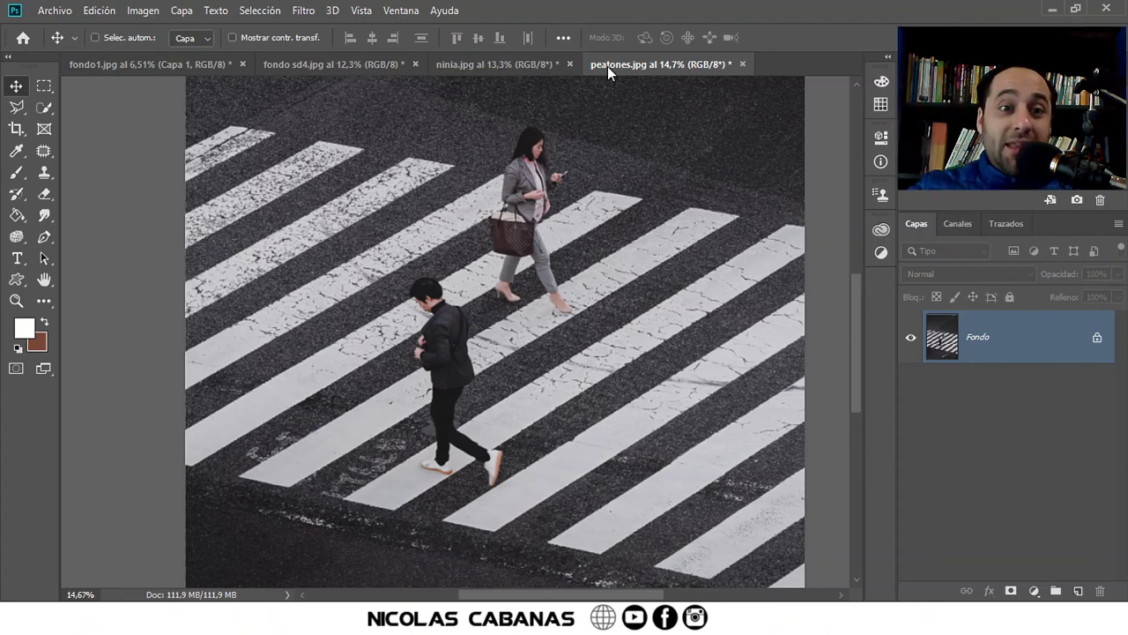
left_click(493, 66)
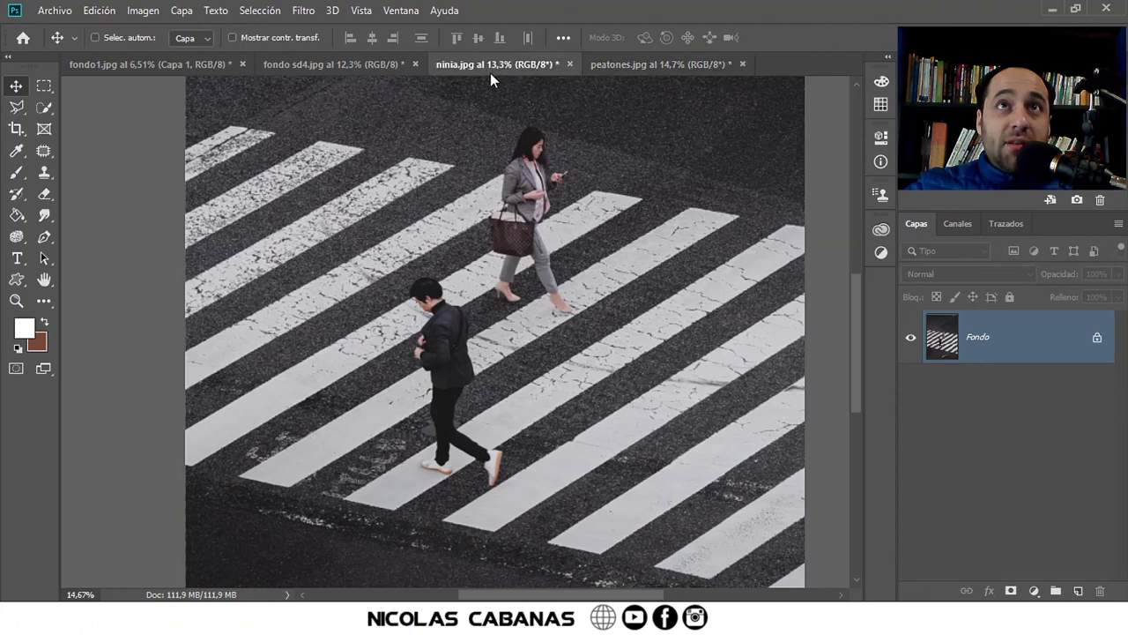
left_click(383, 67)
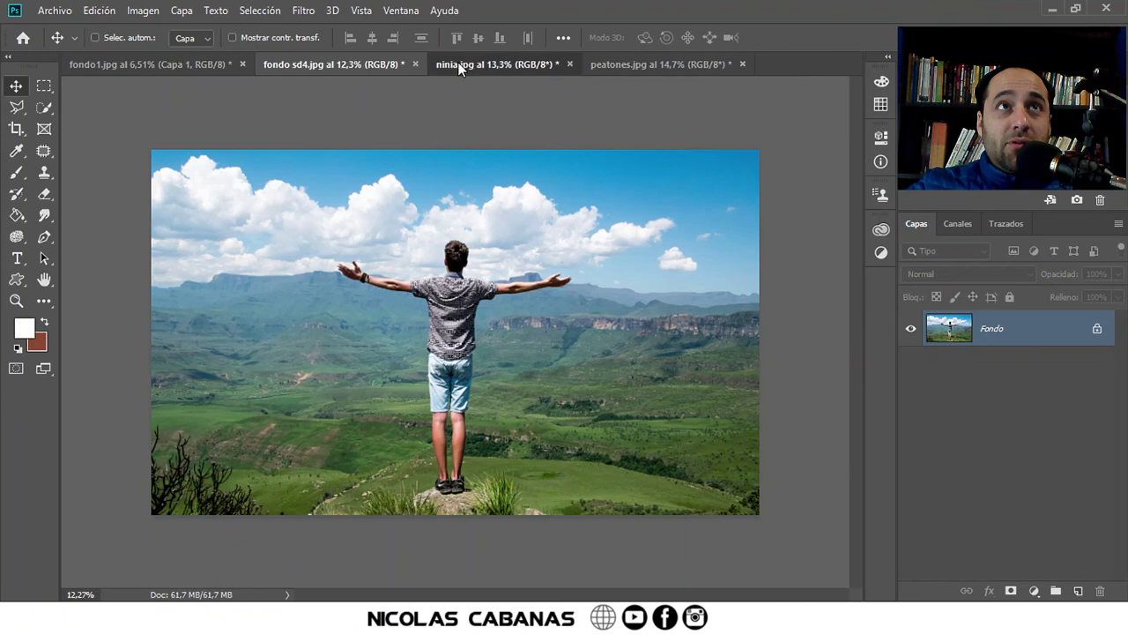
left_click(457, 64)
left_click(210, 60)
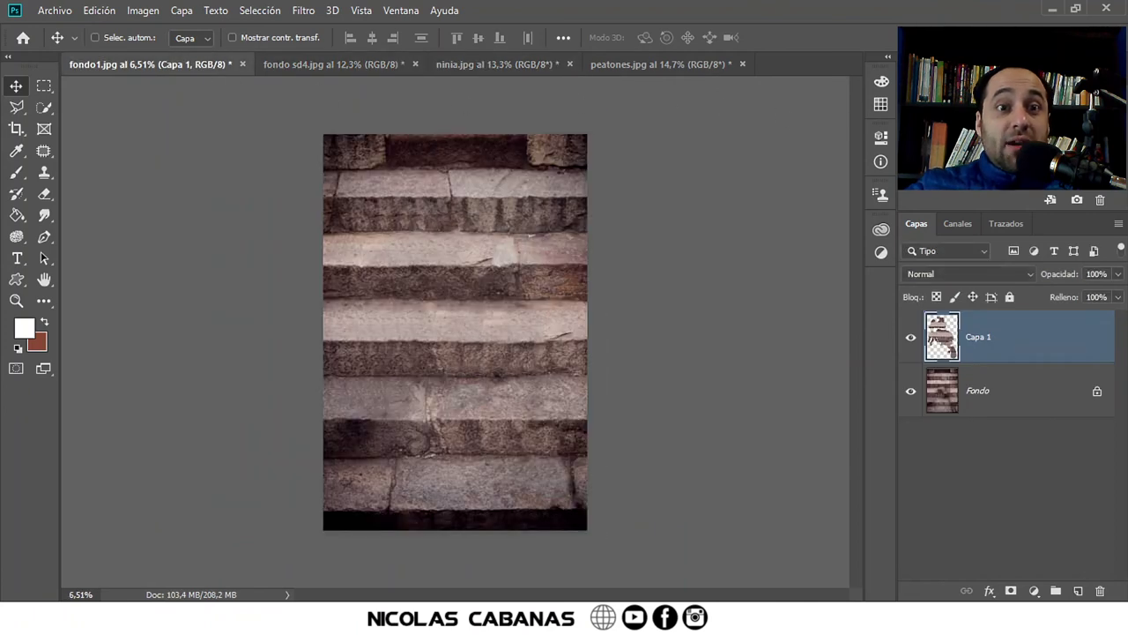